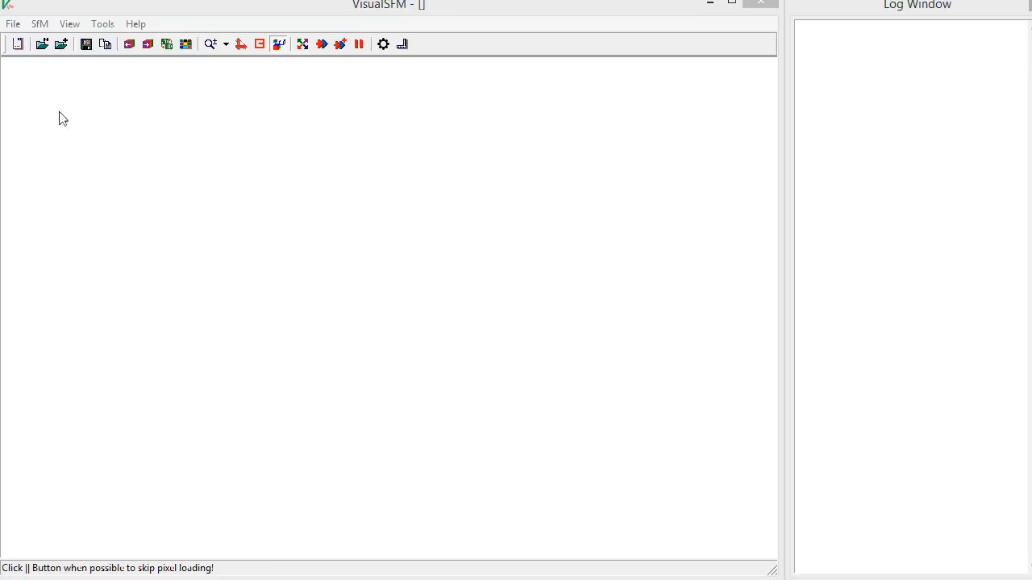
# - Load all the rock photos from the Rock_video folder as multiple images and show their thumbnails
pyautogui.click(61, 16)
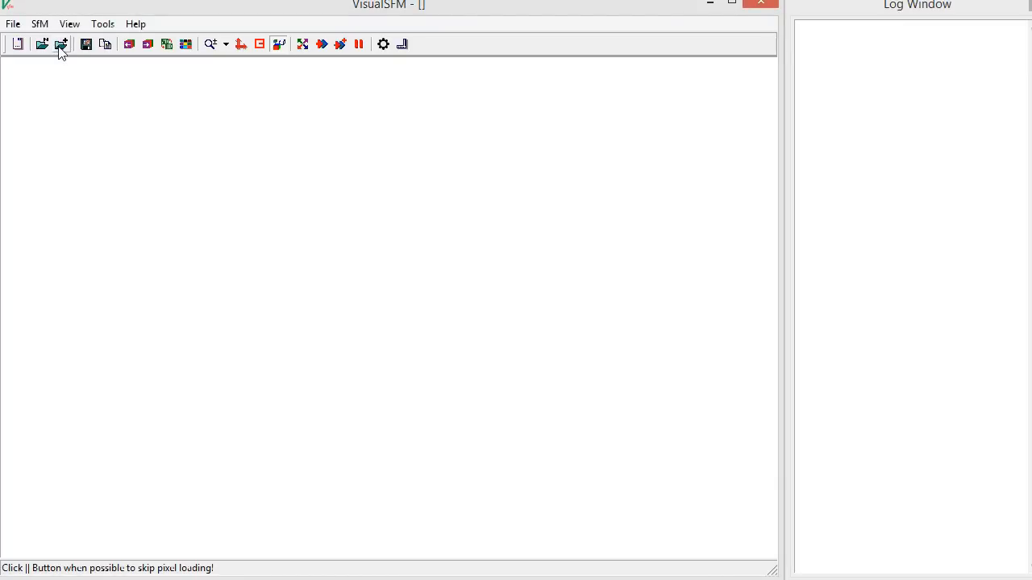
pyautogui.click(61, 45)
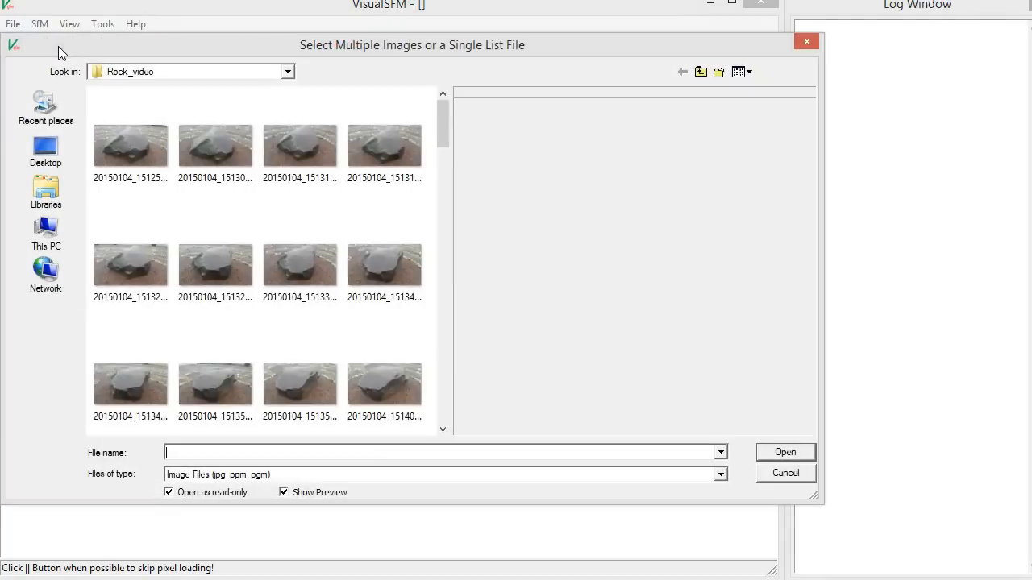
pyautogui.click(132, 140)
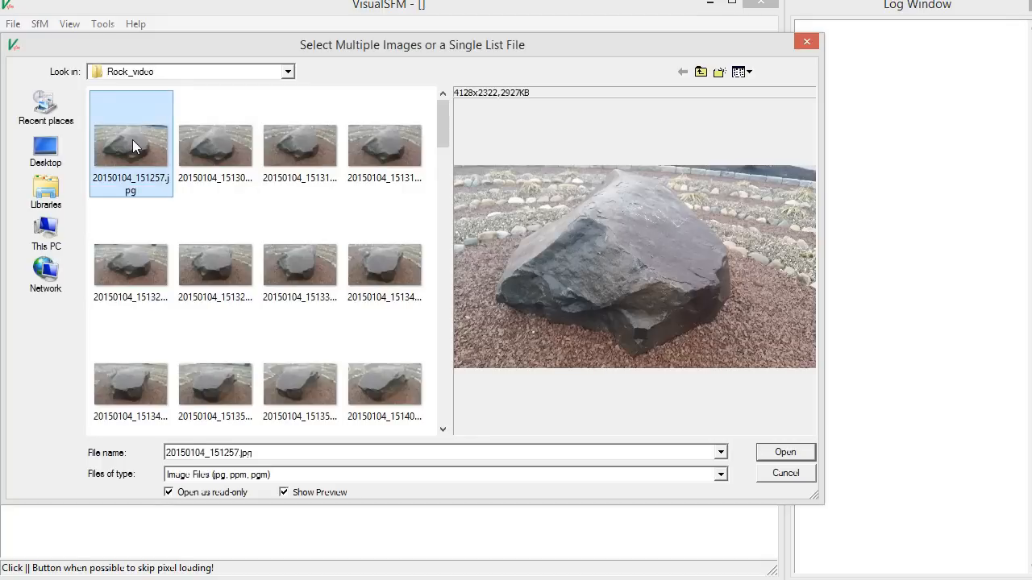
pyautogui.hotkey('ctrl', 'a')
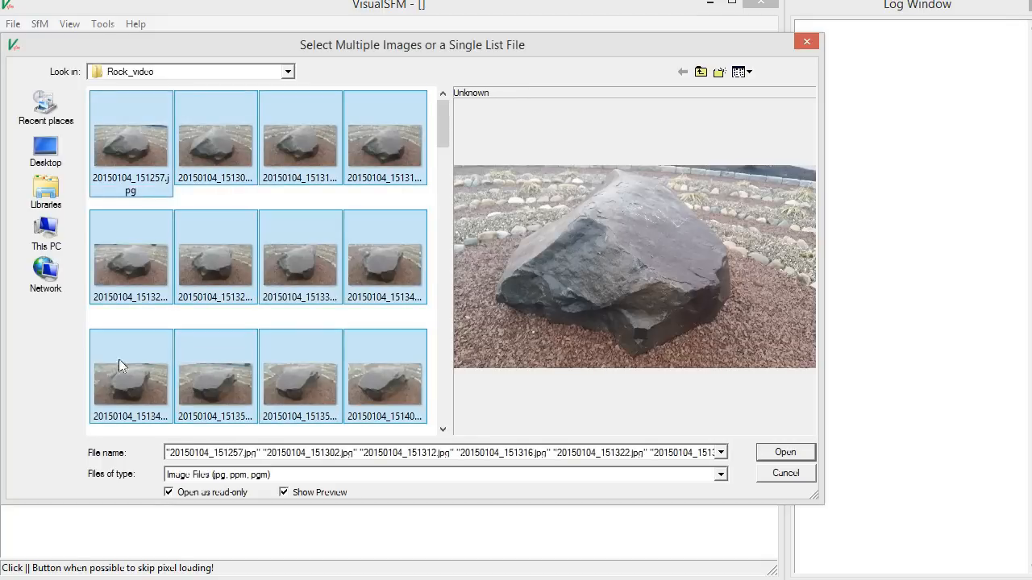
pyautogui.click(785, 453)
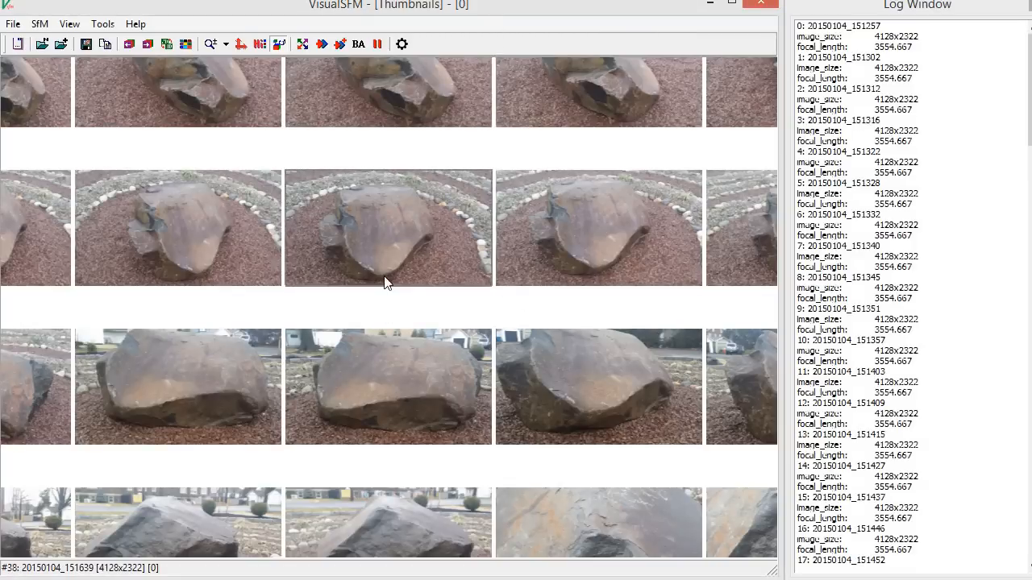
pyautogui.scroll(-2, 387, 283)
pyautogui.scroll(-3, 386, 282)
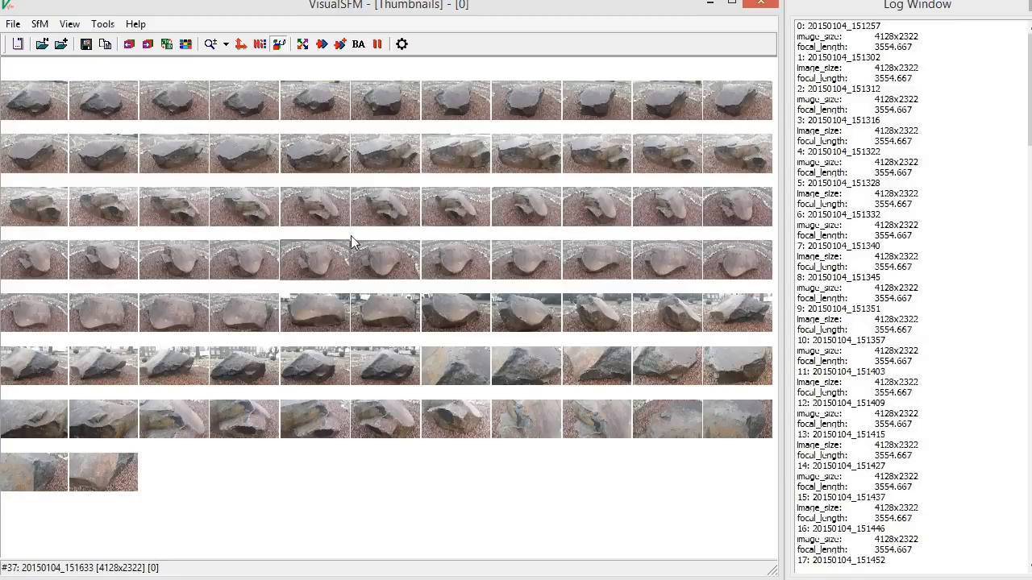
# - Compute the missing pairwise matches for all loaded images and review the matching log
pyautogui.click(303, 46)
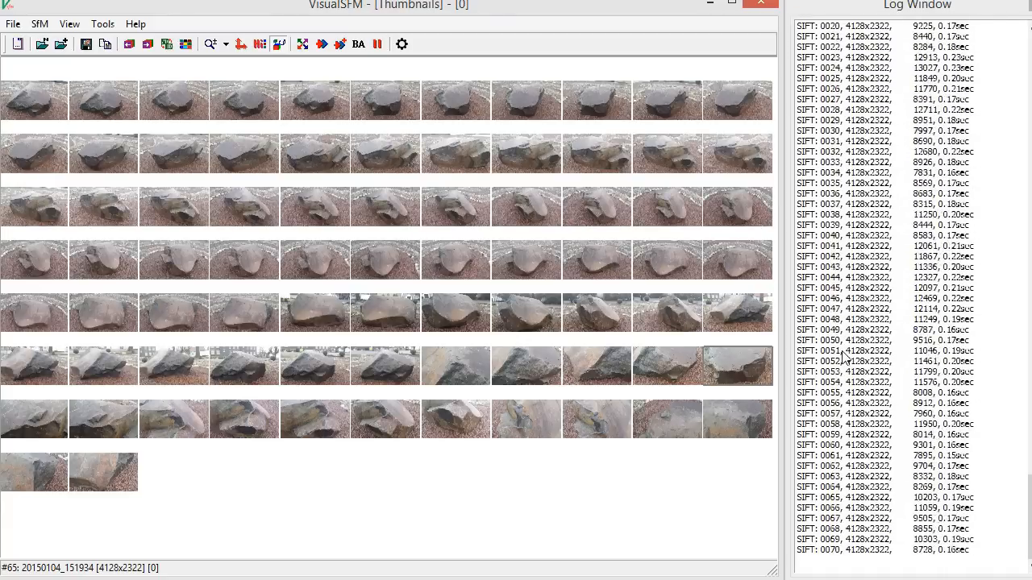
pyautogui.scroll(4, 844, 355)
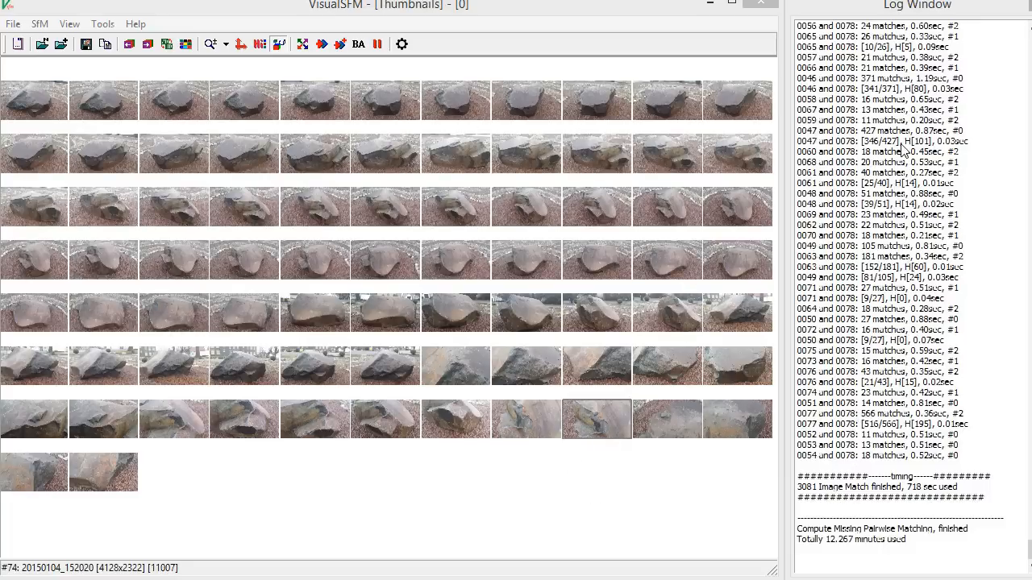
pyautogui.scroll(20, 935, 347)
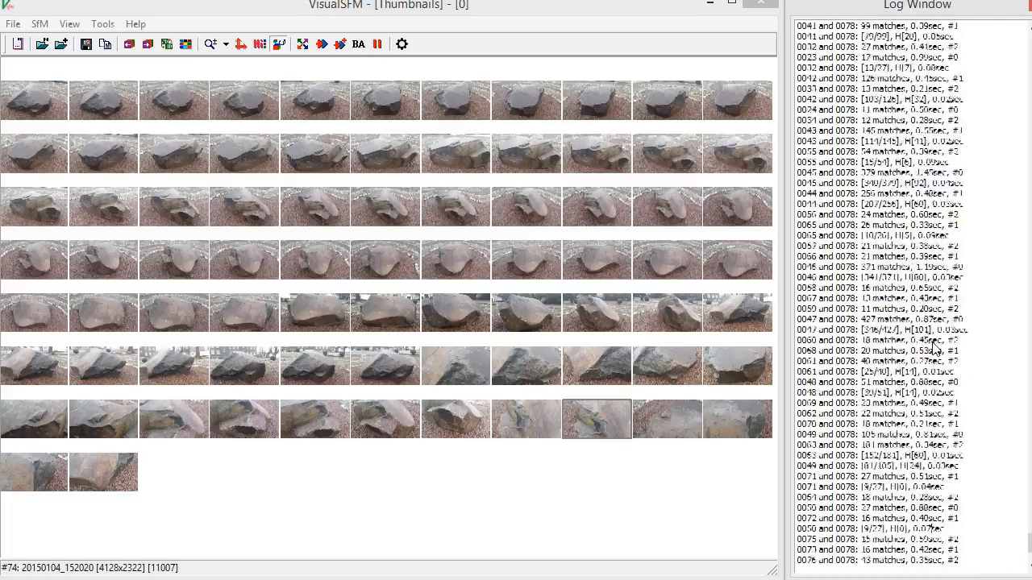
pyautogui.scroll(-20, 935, 347)
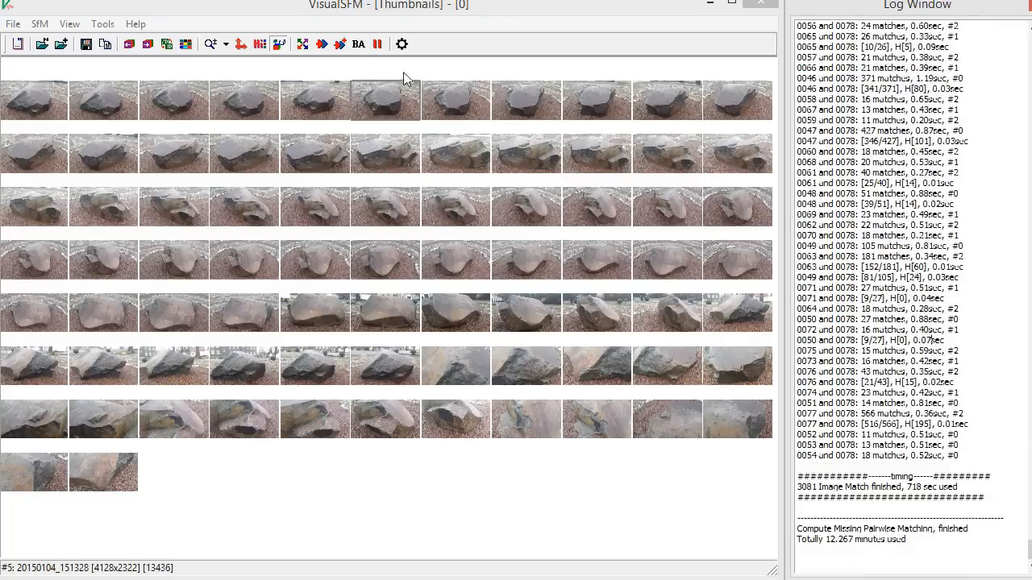
pyautogui.click(496, 9)
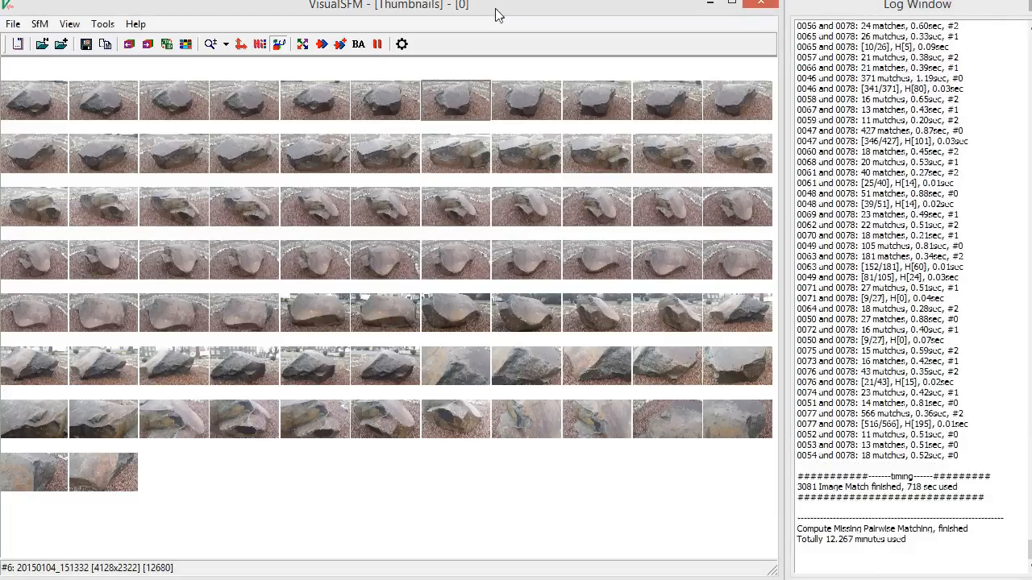
# - Run the full sparse 3D reconstruction from the matched images, watching the point cloud build from several angles
pyautogui.click(321, 45)
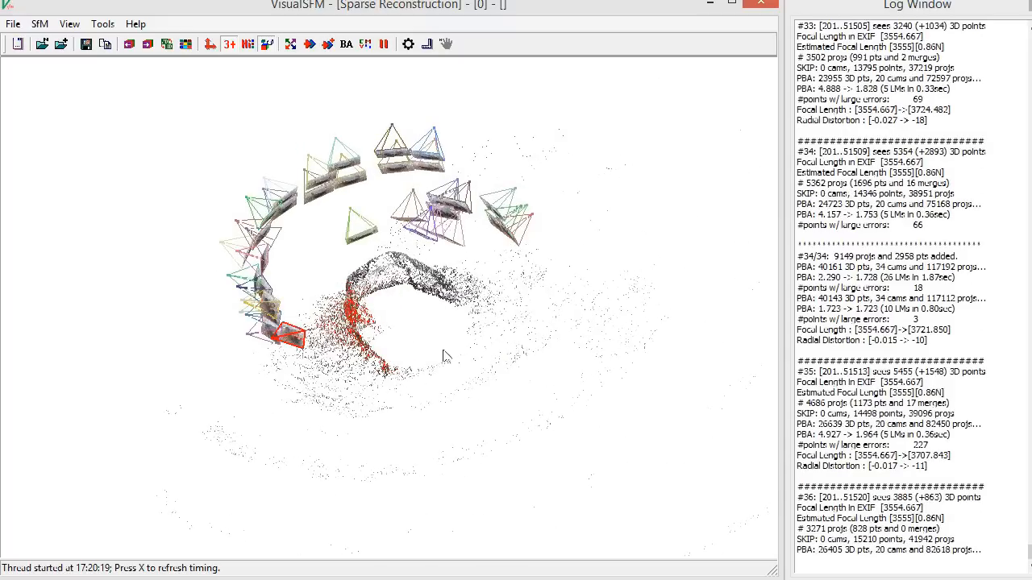
pyautogui.moveTo(240, 410); pyautogui.dragTo(397, 350)
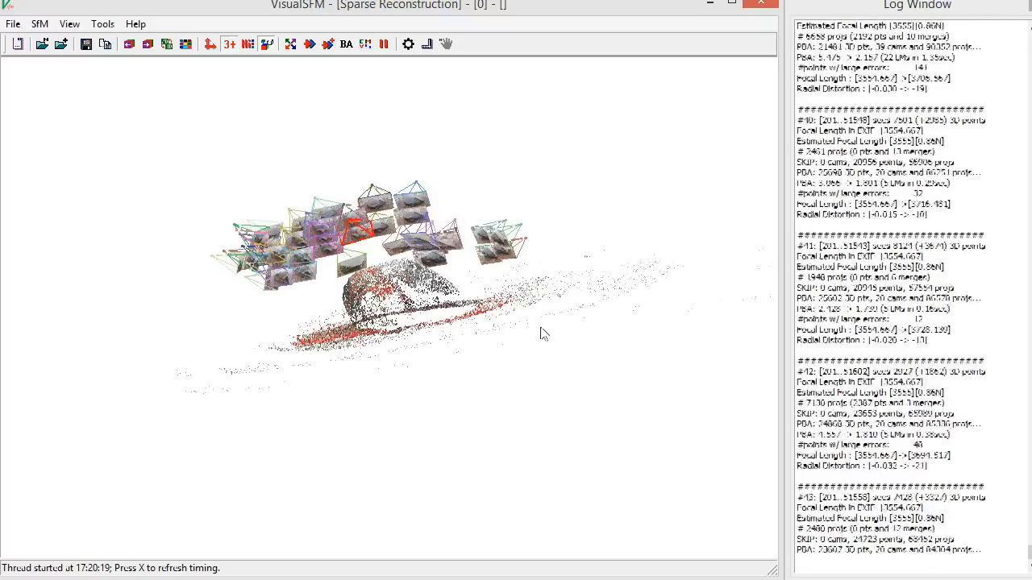
pyautogui.moveTo(473, 337); pyautogui.dragTo(193, 395)
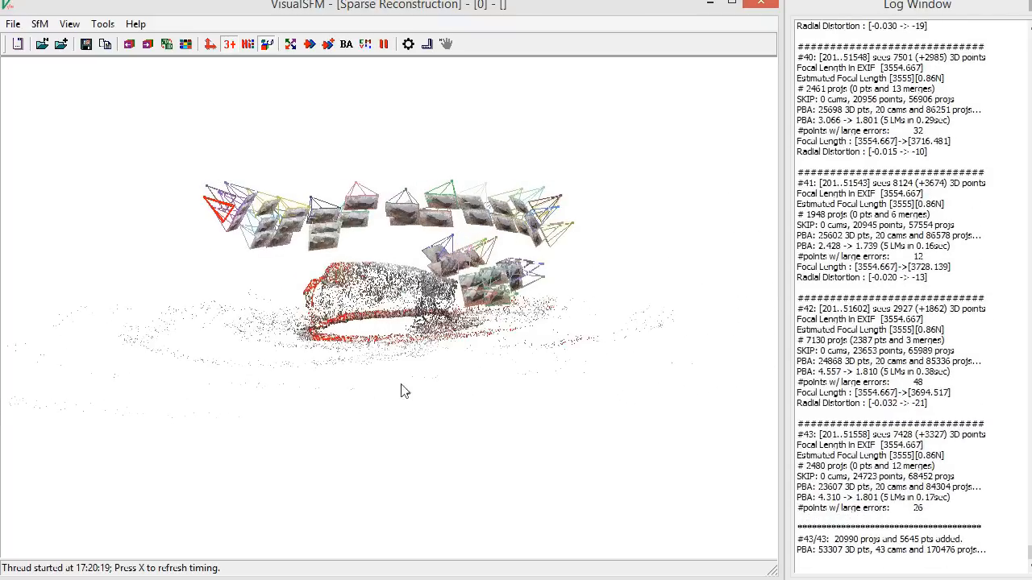
pyautogui.moveTo(490, 377); pyautogui.dragTo(530, 394)
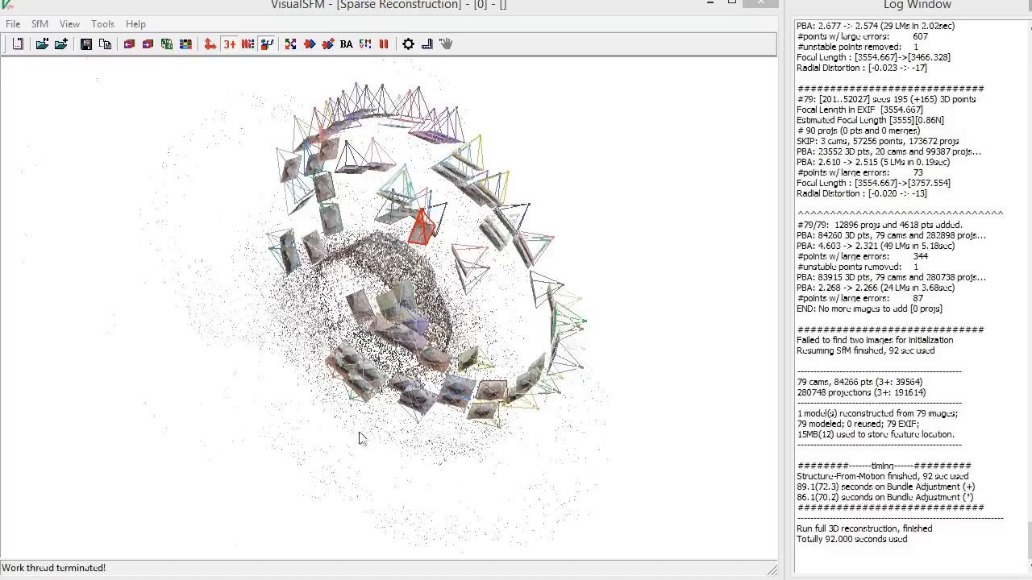
# - Examine the sparse point cloud of the rock and the surrounding camera positions from several angles and distances
pyautogui.scroll(5, 406, 438)
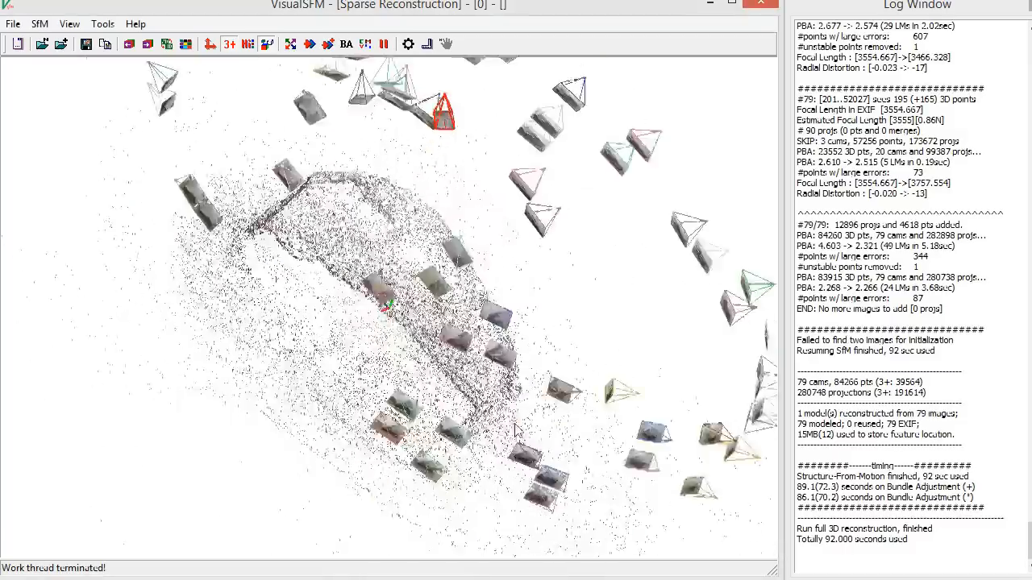
pyautogui.moveTo(409, 437); pyautogui.dragTo(601, 359, button='right')
pyautogui.moveTo(170, 322); pyautogui.dragTo(660, 394, button='right')
pyautogui.moveTo(353, 367); pyautogui.dragTo(13, 346, button='right')
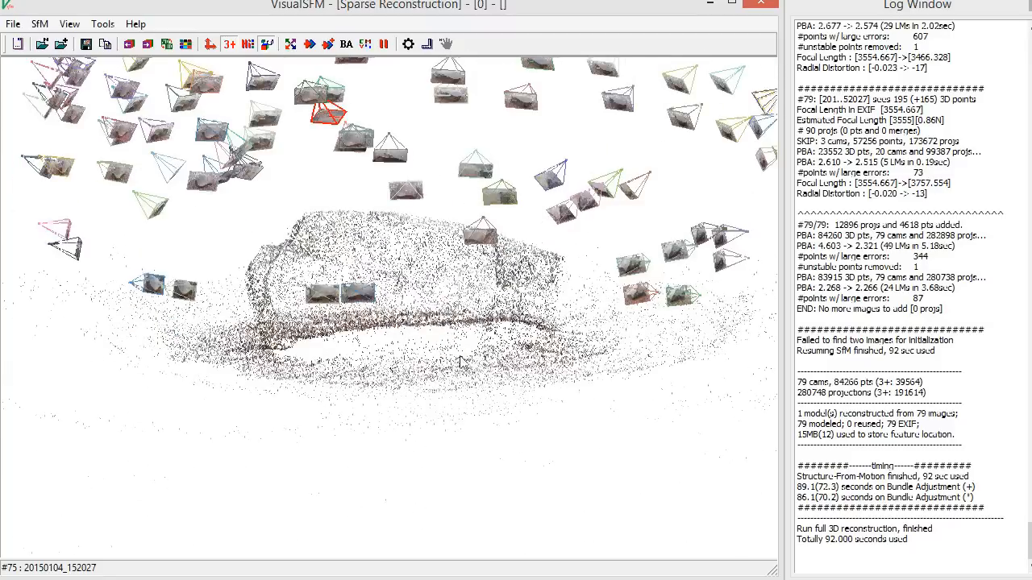
pyautogui.moveTo(492, 355); pyautogui.dragTo(194, 169, button='right')
pyautogui.scroll(-5, 353, 365)
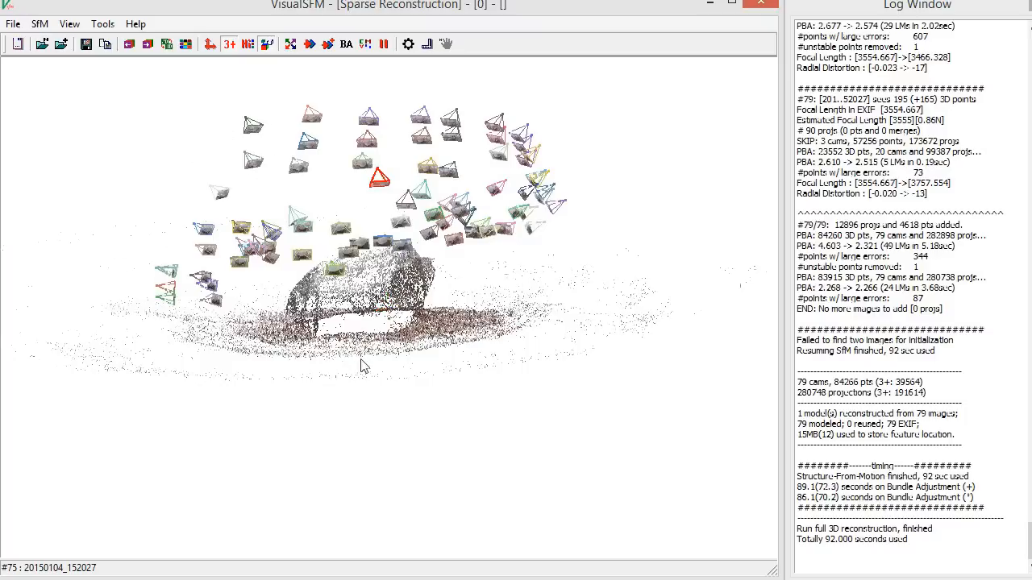
pyautogui.moveTo(387, 363); pyautogui.dragTo(497, 303)
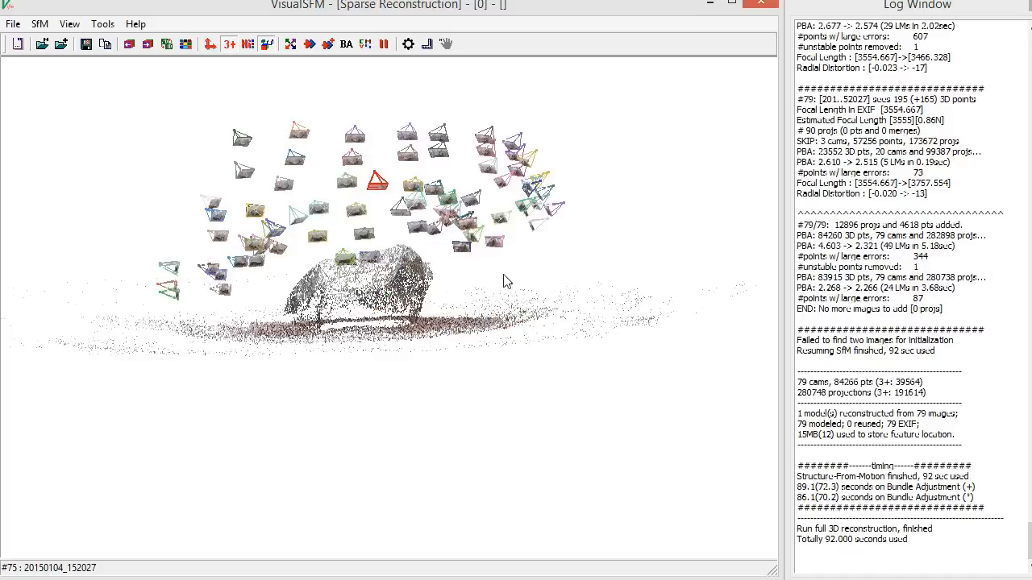
pyautogui.scroll(4, 518, 290)
pyautogui.moveTo(418, 319)
pyautogui.mouseDown(button='right')
pyautogui.moveTo(436, 334)
pyautogui.moveTo(251, 377)
pyautogui.moveTo(308, 355)
pyautogui.mouseUp(button='right')
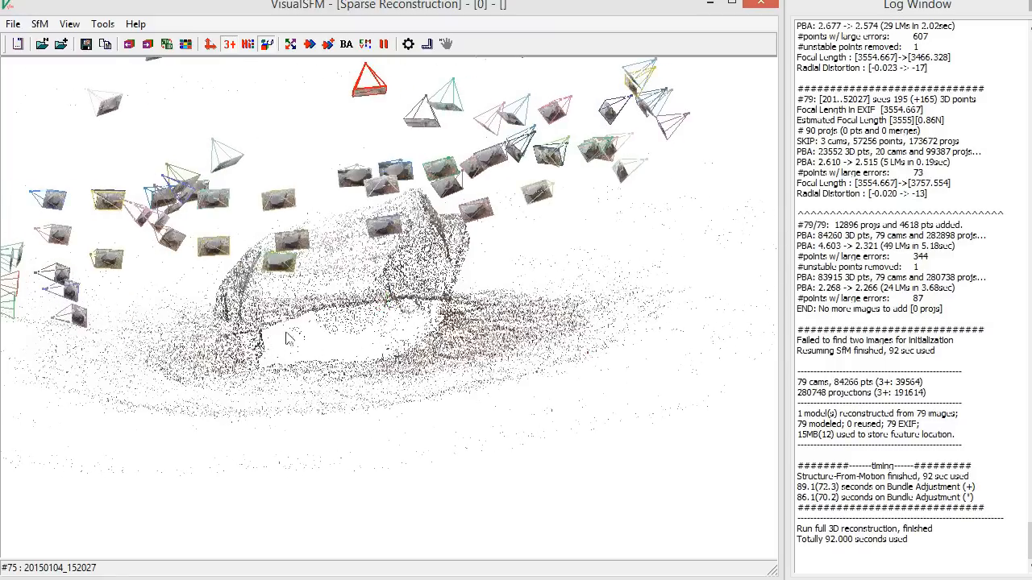
pyautogui.moveTo(399, 388)
pyautogui.mouseDown(button='right')
pyautogui.moveTo(495, 372)
pyautogui.moveTo(207, 379)
pyautogui.moveTo(293, 369)
pyautogui.moveTo(395, 373)
pyautogui.moveTo(431, 348)
pyautogui.moveTo(459, 347)
pyautogui.moveTo(341, 345)
pyautogui.mouseUp(button='right')
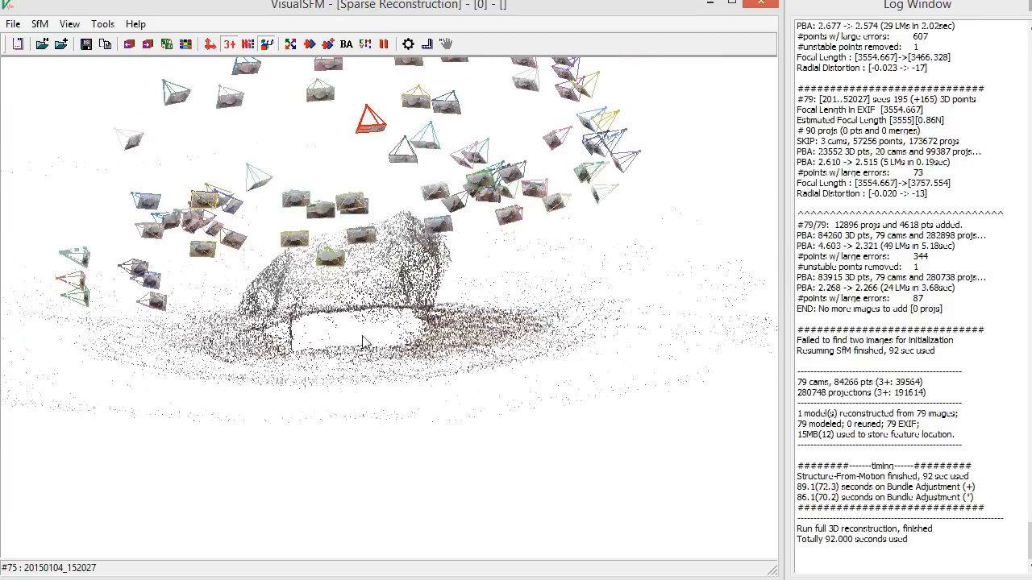
pyautogui.moveTo(341, 333); pyautogui.dragTo(353, 364, button='right')
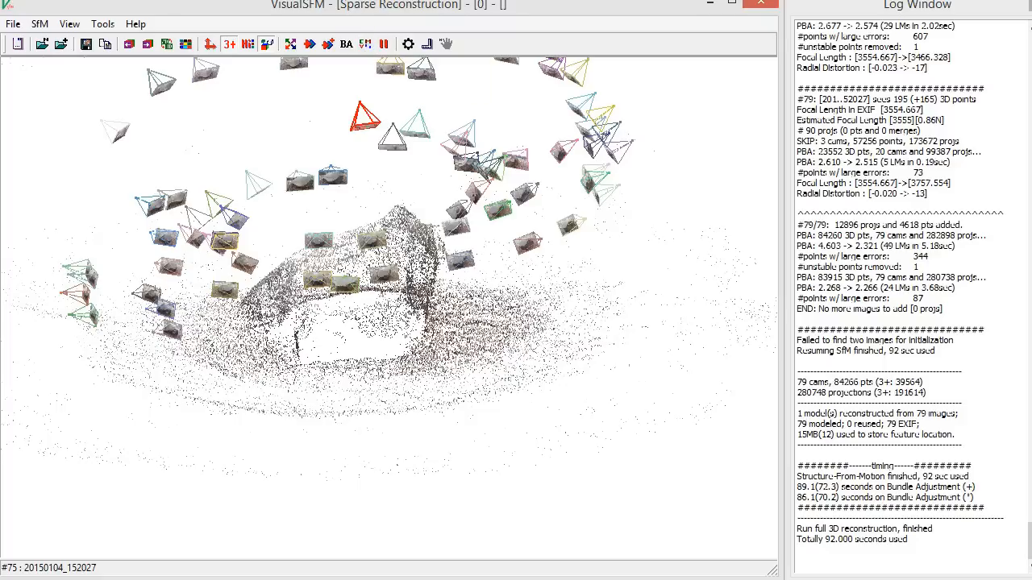
# - Run the dense reconstruction, saving the NVM -> CMVS workspace as rock_video in the Rock_video folder
pyautogui.click(365, 43)
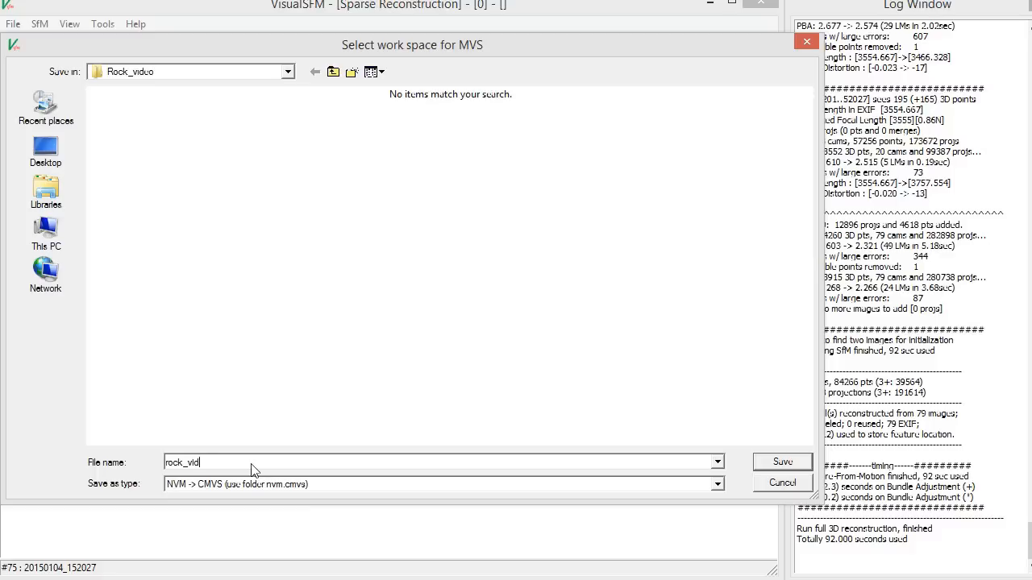
pyautogui.click(780, 462)
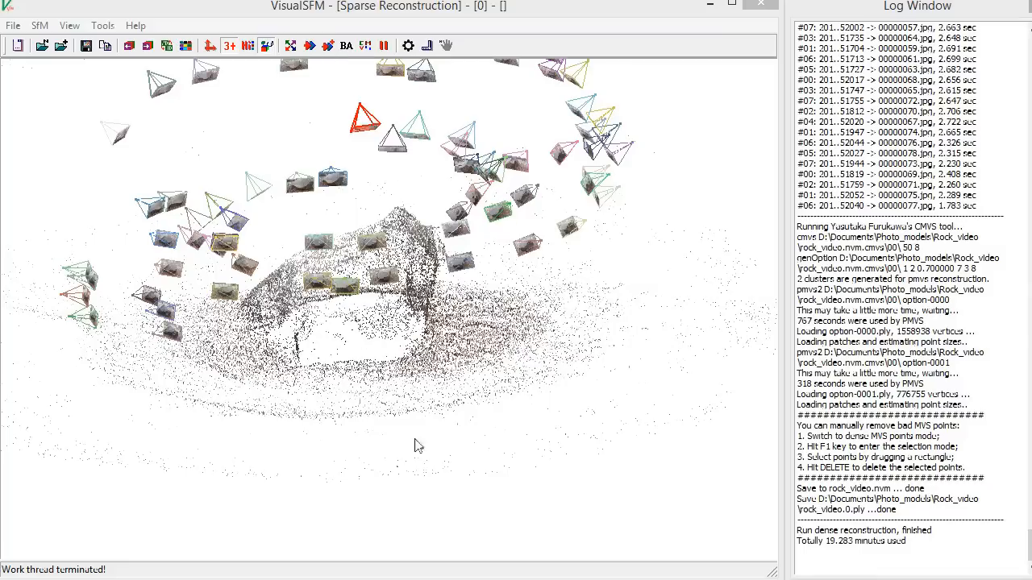
# - Display the dense reconstruction and inspect the rock's surface, point density and gaps from several sides
pyautogui.moveTo(358, 393); pyautogui.dragTo(382, 407)
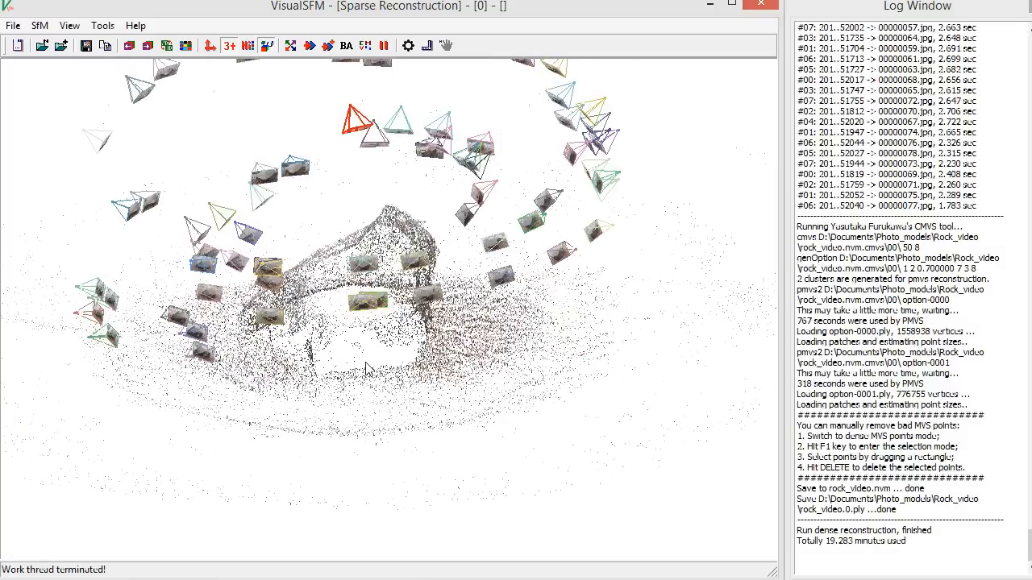
pyautogui.press('Tab')
pyautogui.moveTo(290, 393); pyautogui.dragTo(403, 387, button='right')
pyautogui.scroll(5, 388, 375)
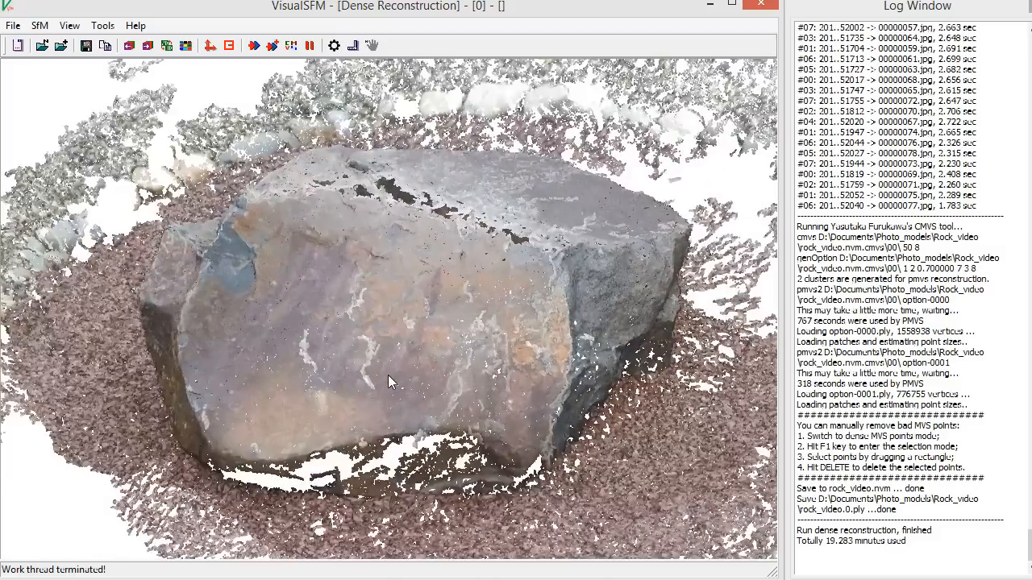
pyautogui.scroll(10, 388, 376)
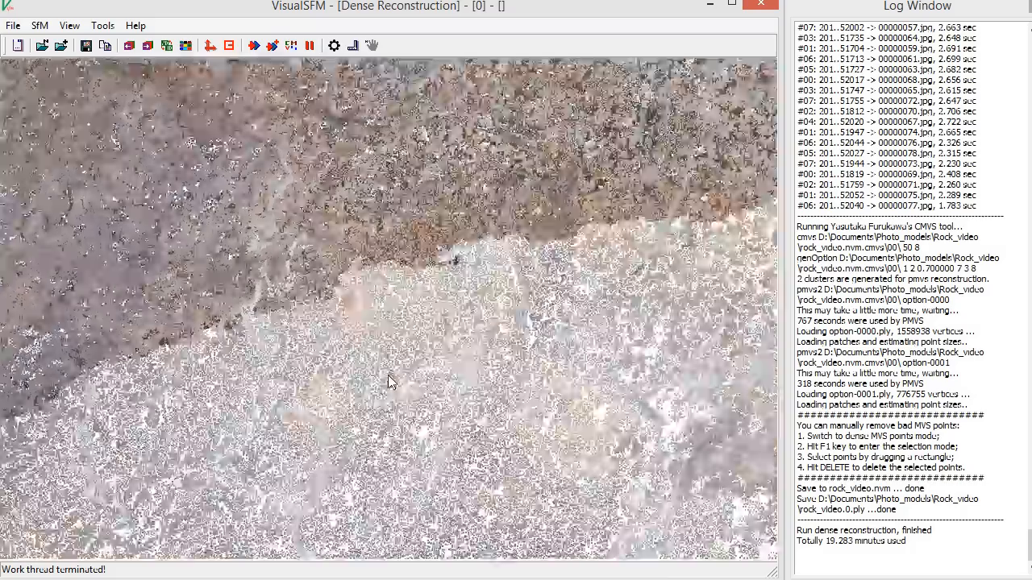
pyautogui.scroll(3, 388, 375)
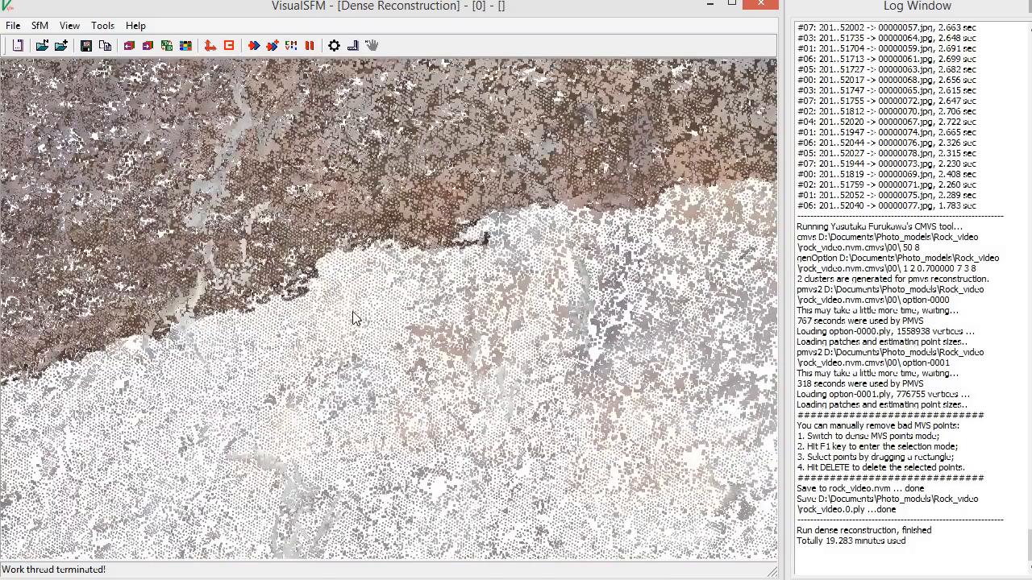
pyautogui.scroll(-10, 352, 317)
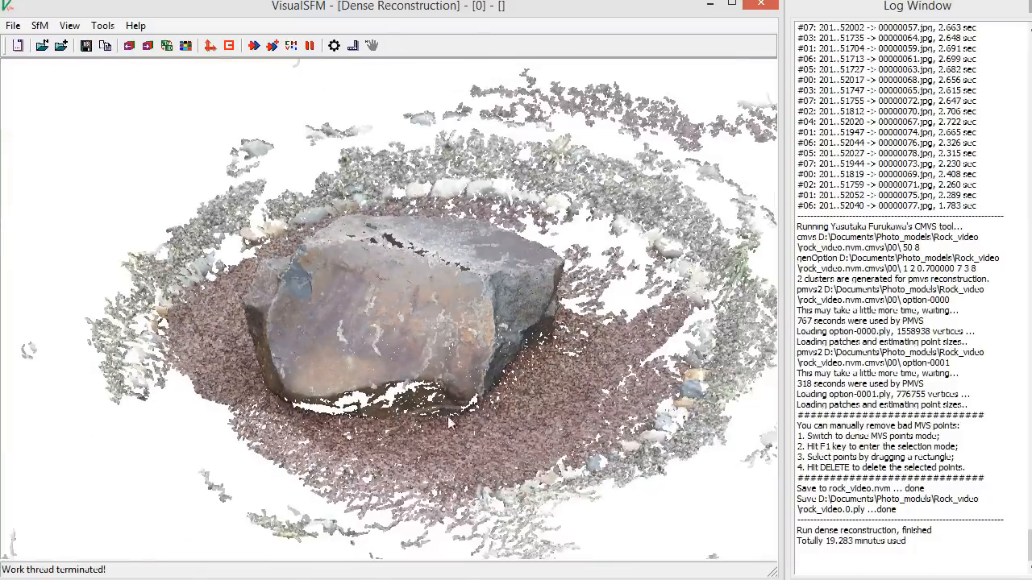
pyautogui.moveTo(449, 422); pyautogui.dragTo(603, 266)
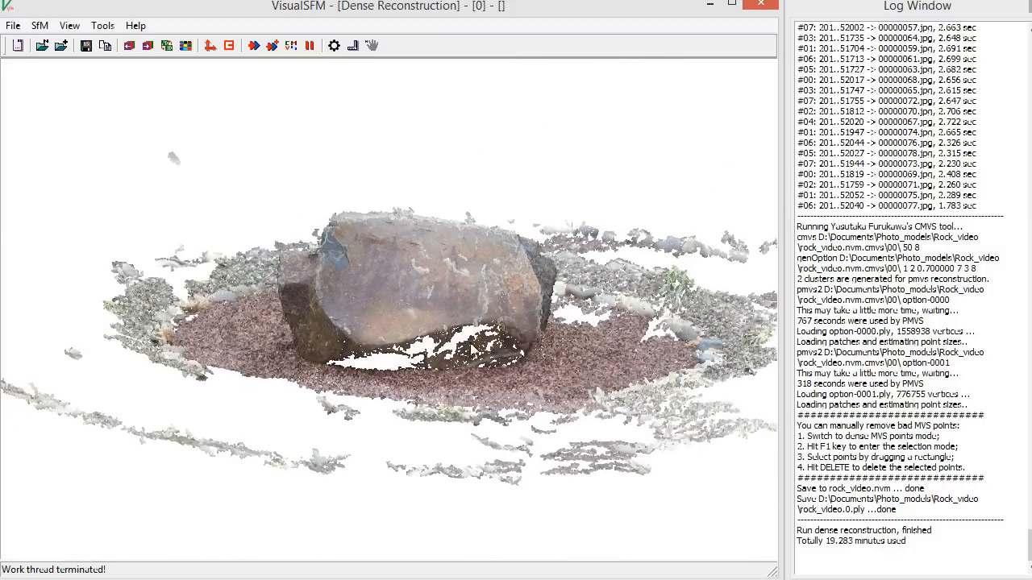
pyautogui.moveTo(471, 349); pyautogui.dragTo(364, 284)
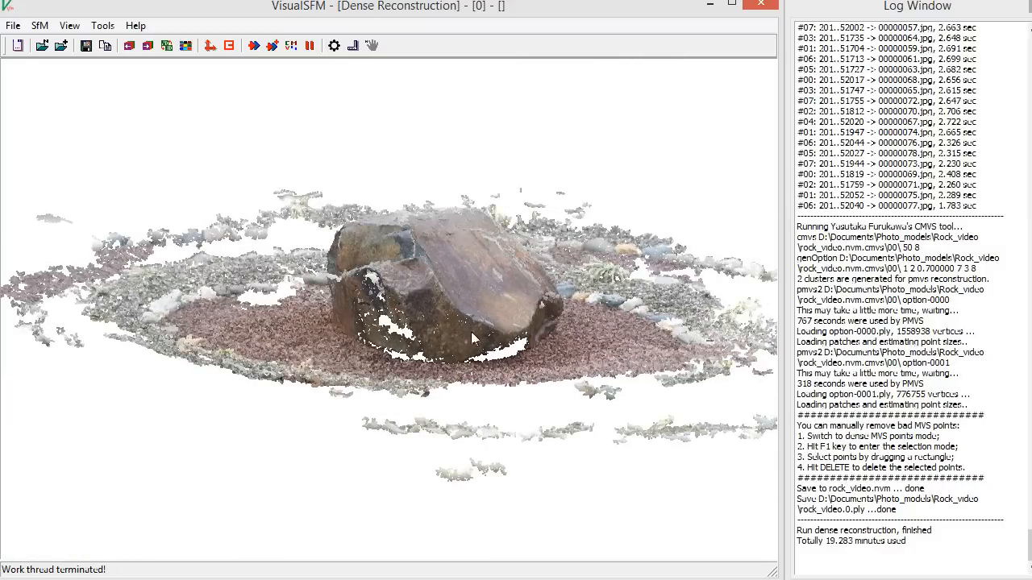
pyautogui.moveTo(471, 331); pyautogui.dragTo(215, 329)
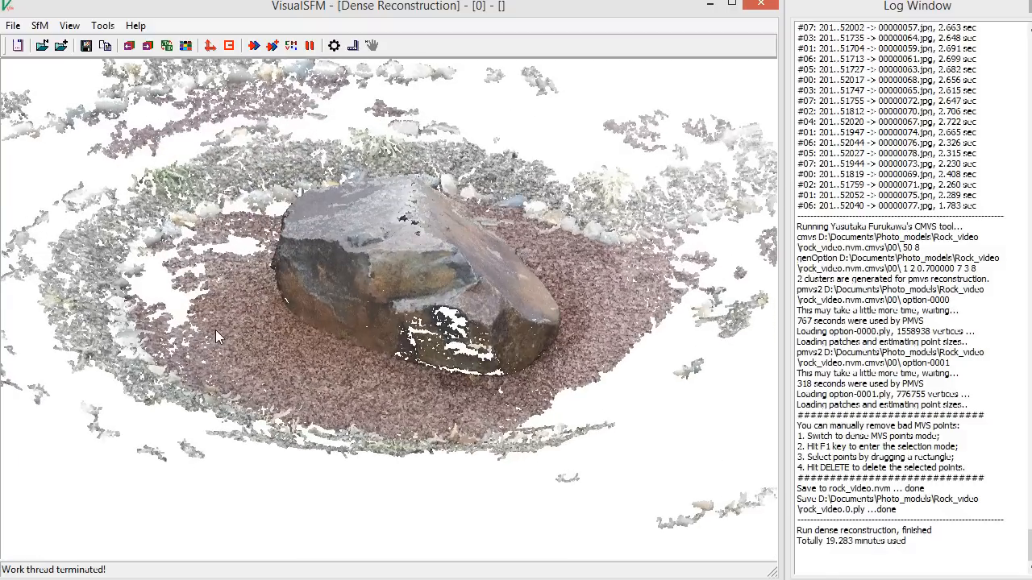
pyautogui.click(13, 25)
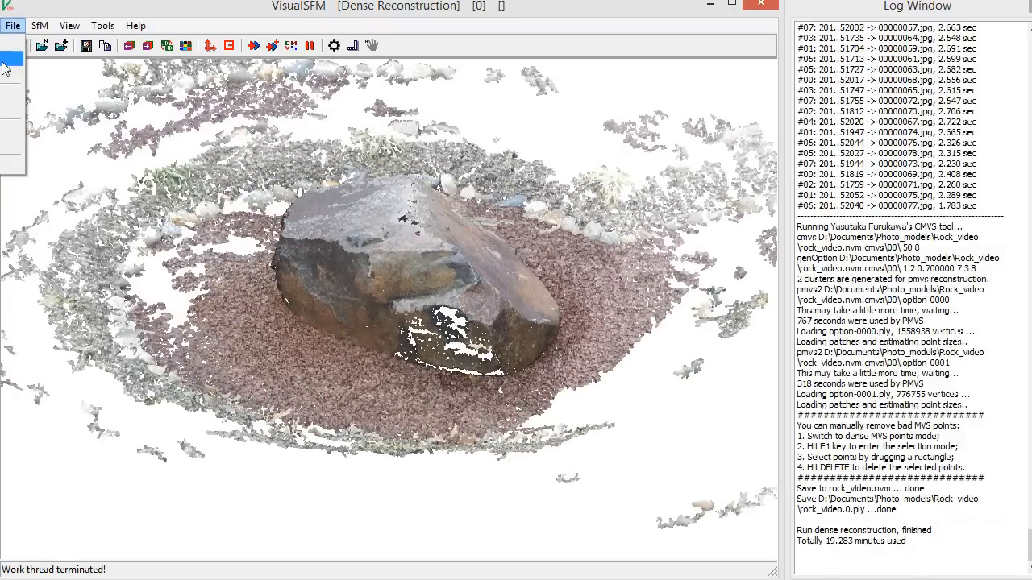
pyautogui.click(18, 26)
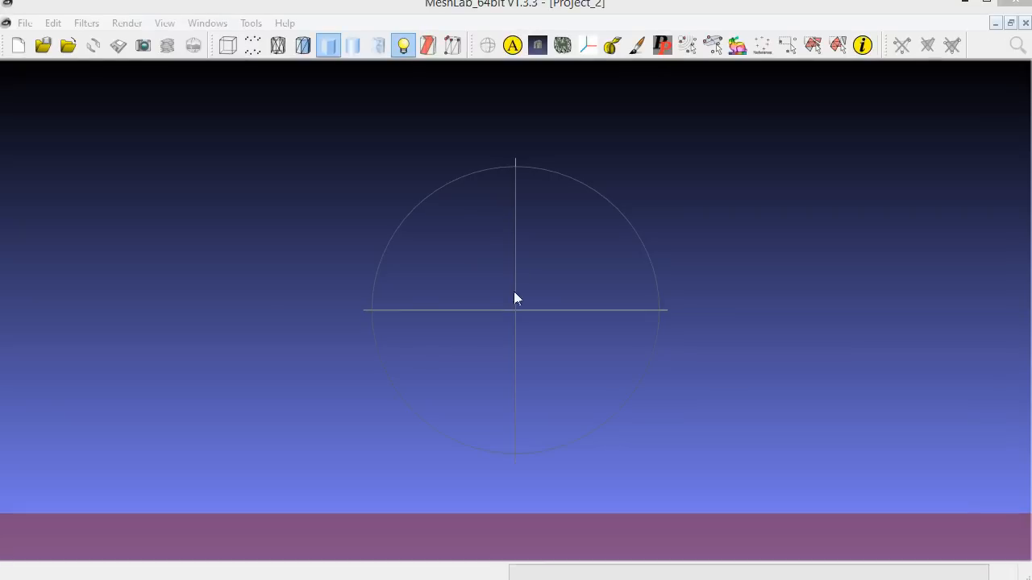
# - Open the rock_video.nvm project from the Rock_video folder
pyautogui.click(43, 47)
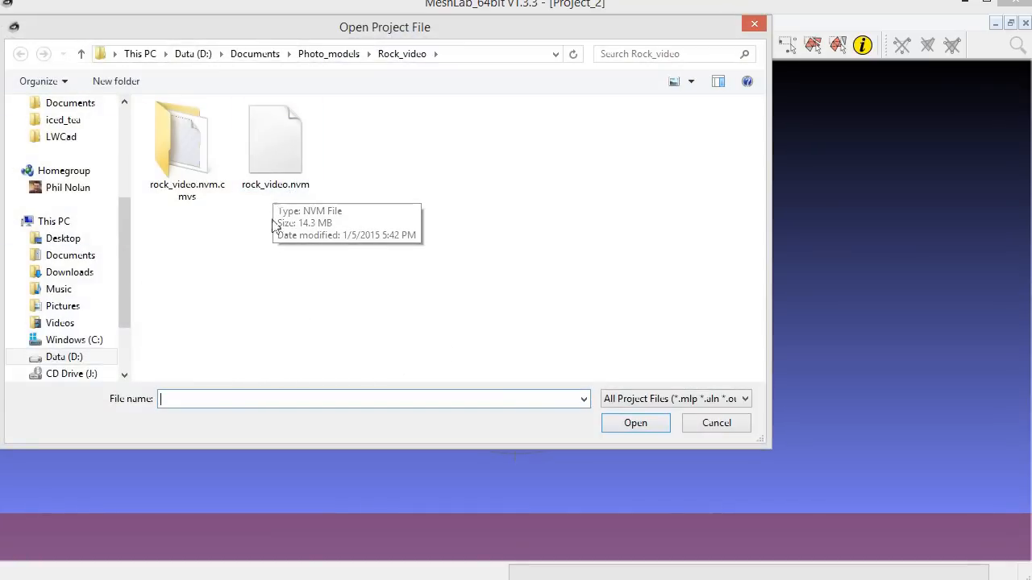
pyautogui.click(289, 153)
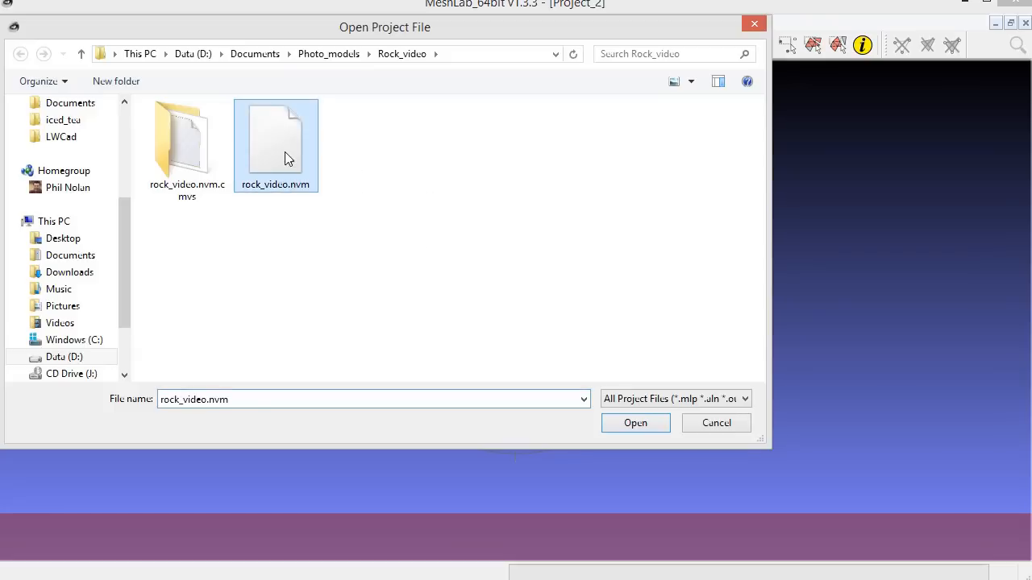
pyautogui.click(657, 428)
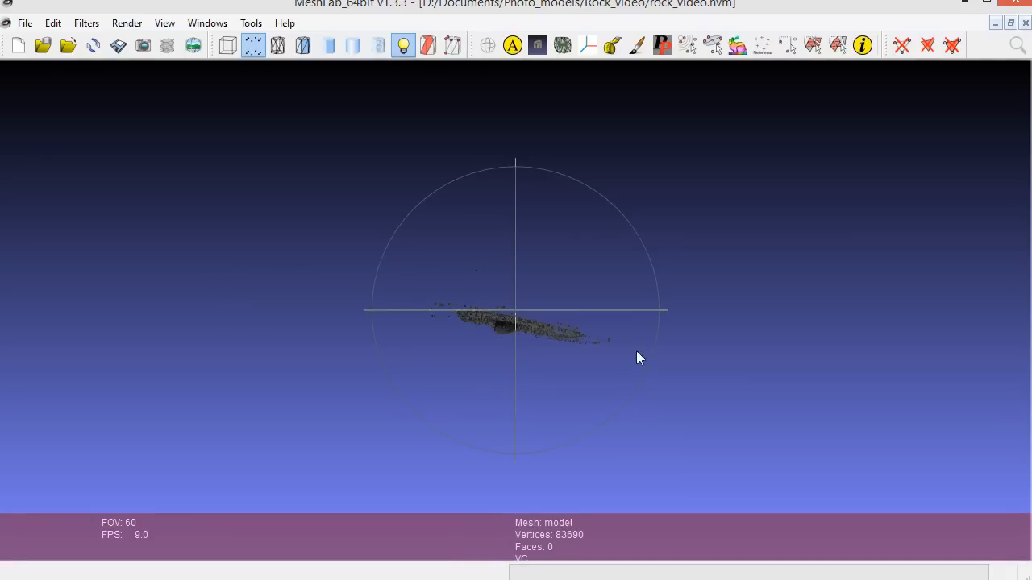
# - Show the project's layer list and display the camera positions around the sparse point cloud of the rock
pyautogui.moveTo(504, 316); pyautogui.dragTo(474, 287)
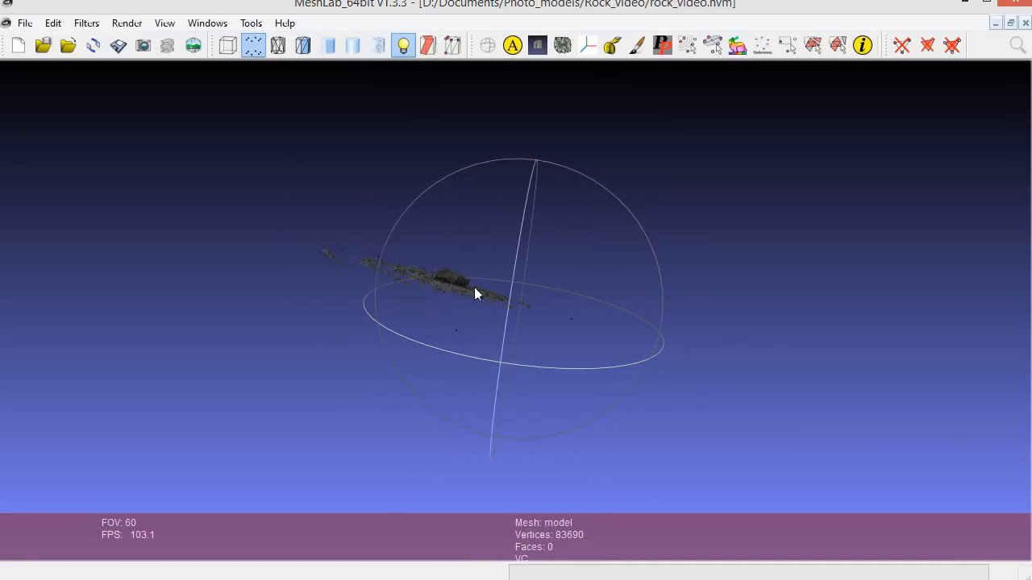
pyautogui.scroll(-2, 474, 287)
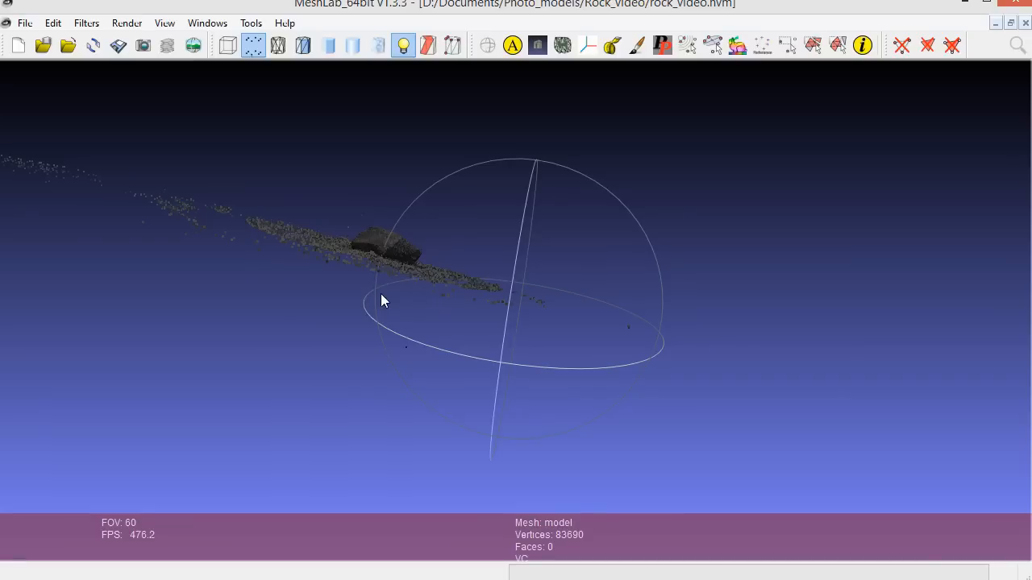
pyautogui.moveTo(364, 286); pyautogui.dragTo(384, 322)
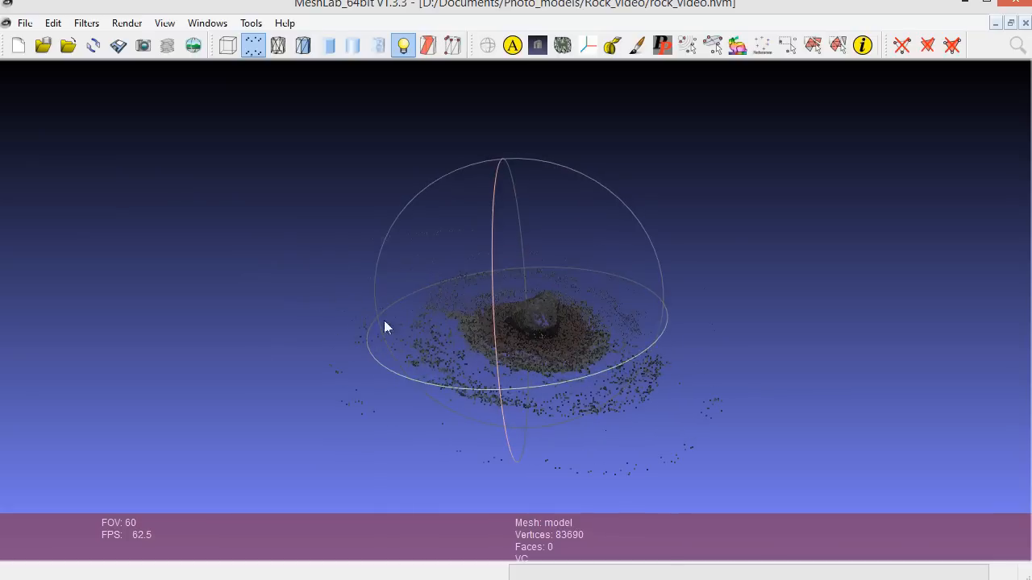
pyautogui.moveTo(587, 350); pyautogui.dragTo(521, 317)
pyautogui.scroll(4, 578, 344)
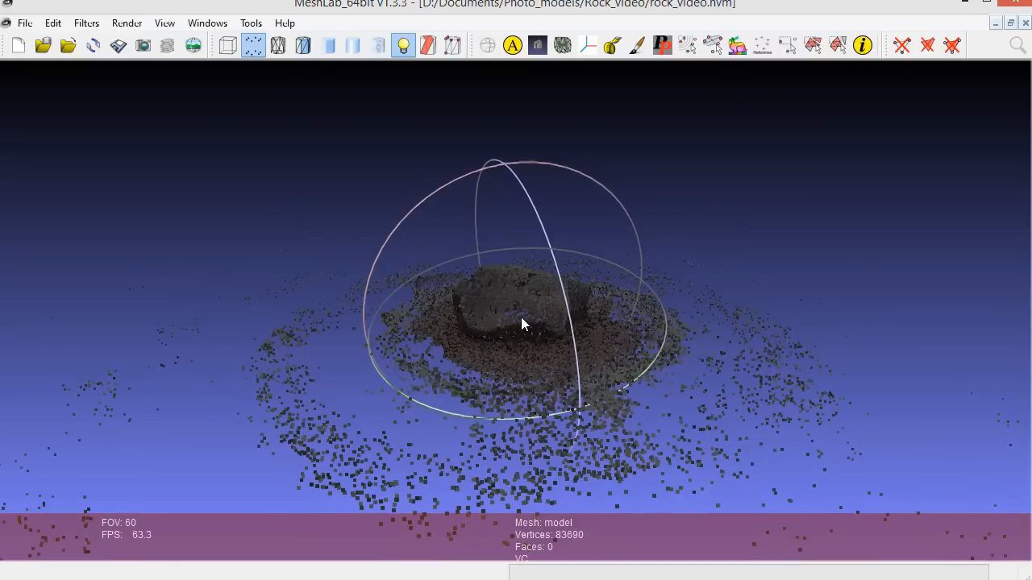
pyautogui.click(168, 46)
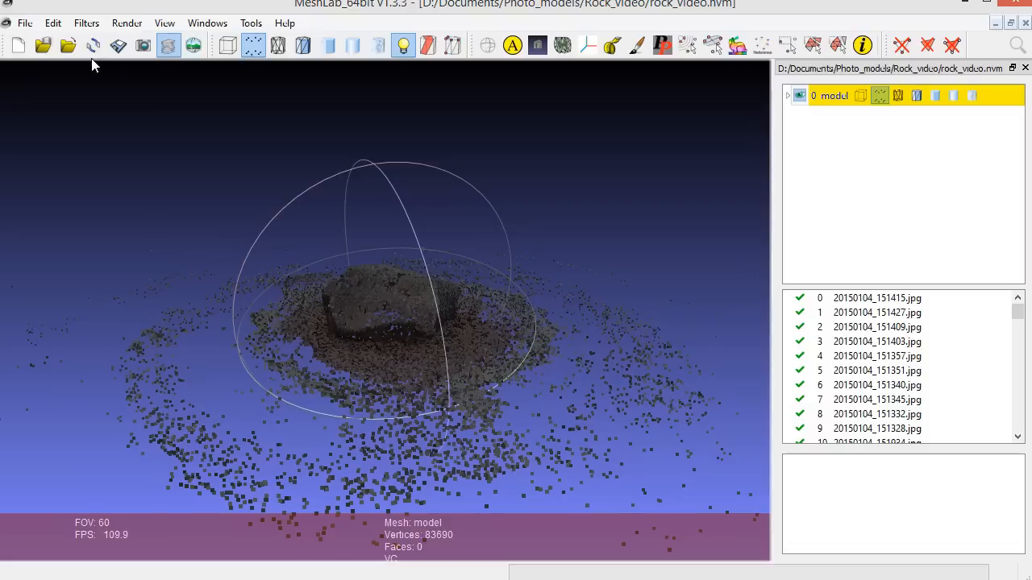
pyautogui.click(126, 24)
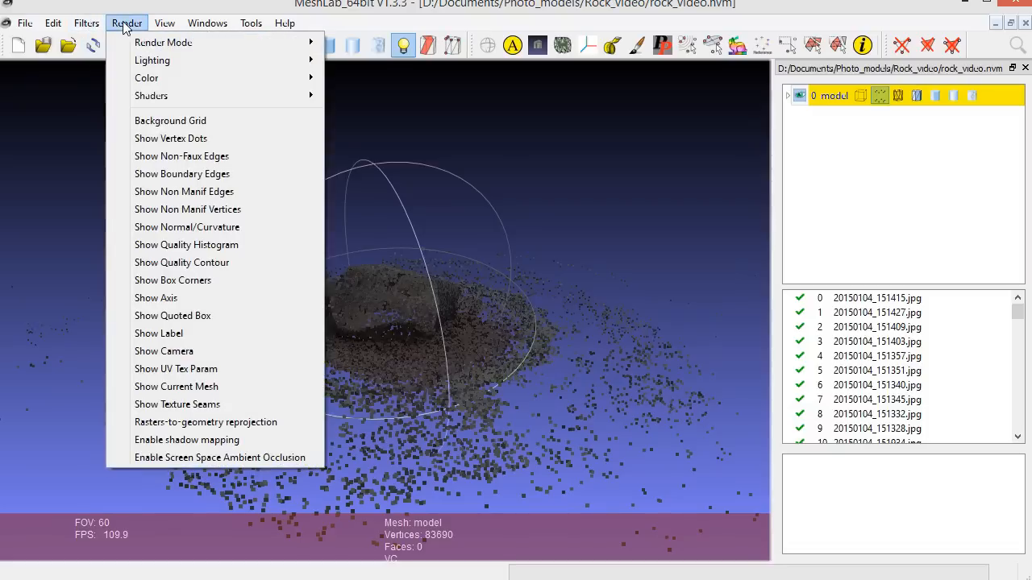
pyautogui.click(153, 351)
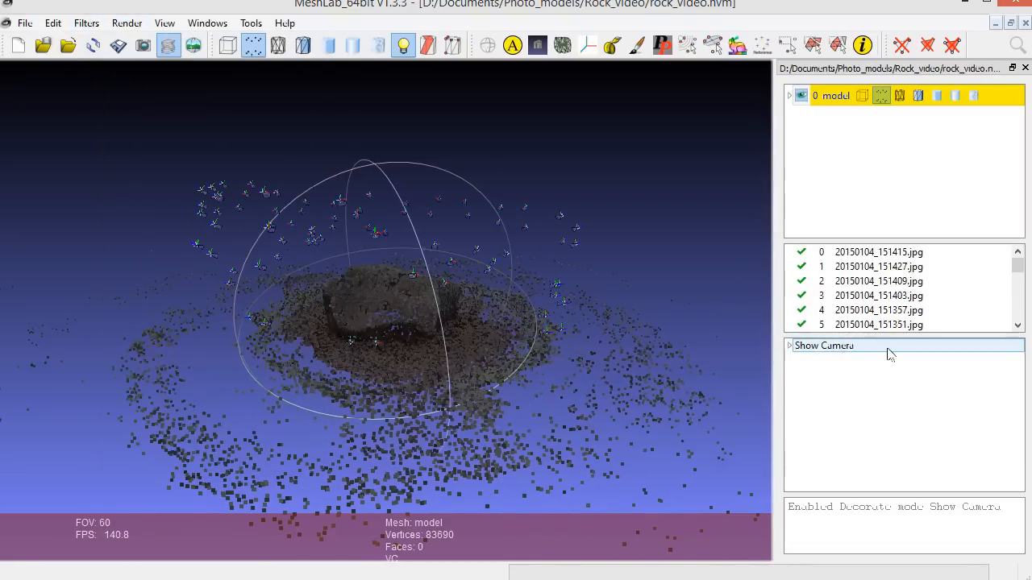
# - Set the scale factor of the displayed raster cameras to 0.007
pyautogui.click(790, 346)
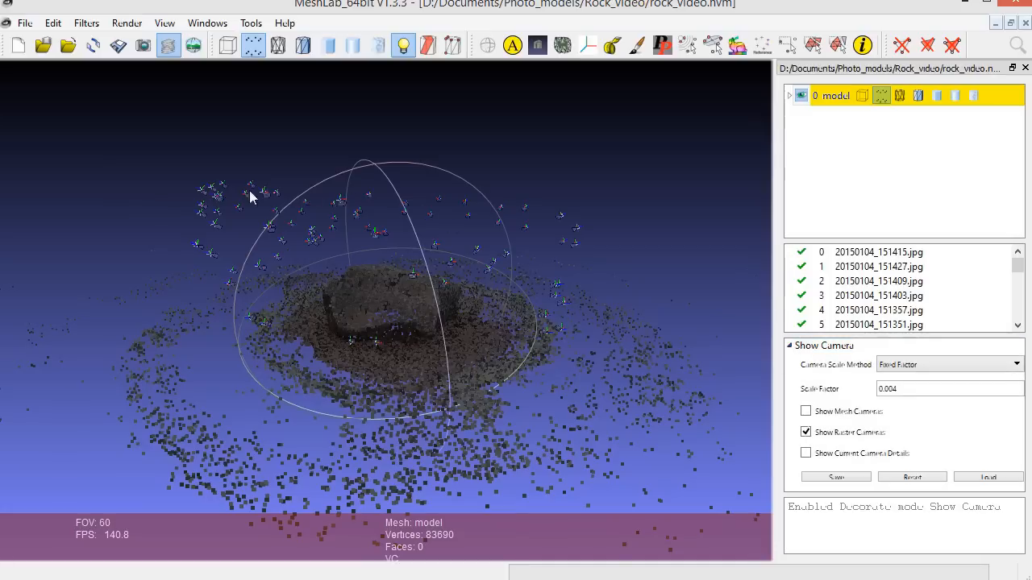
pyautogui.scroll(4, 408, 283)
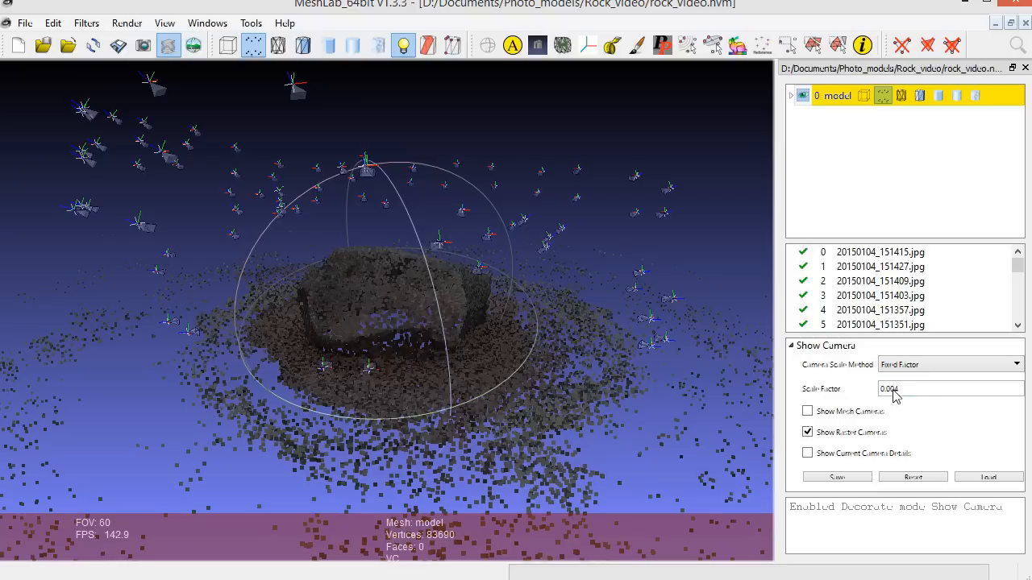
pyautogui.moveTo(895, 391); pyautogui.dragTo(903, 394)
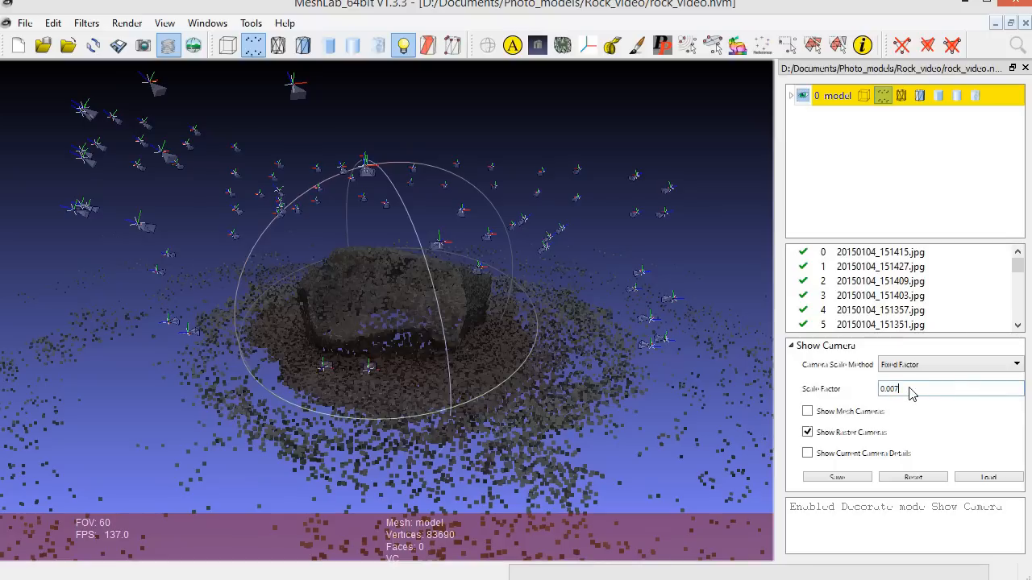
pyautogui.press('Return')
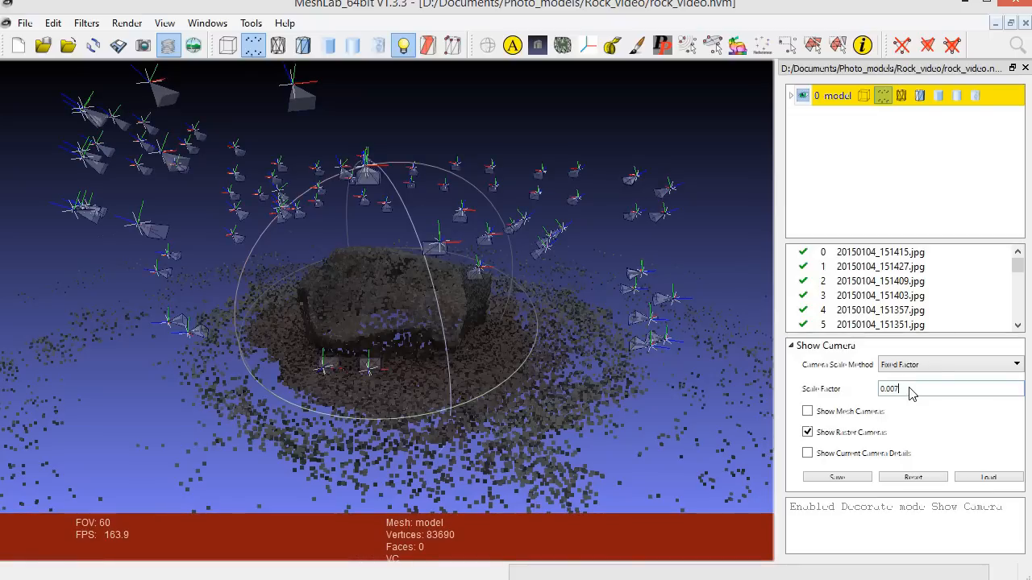
pyautogui.click(446, 363)
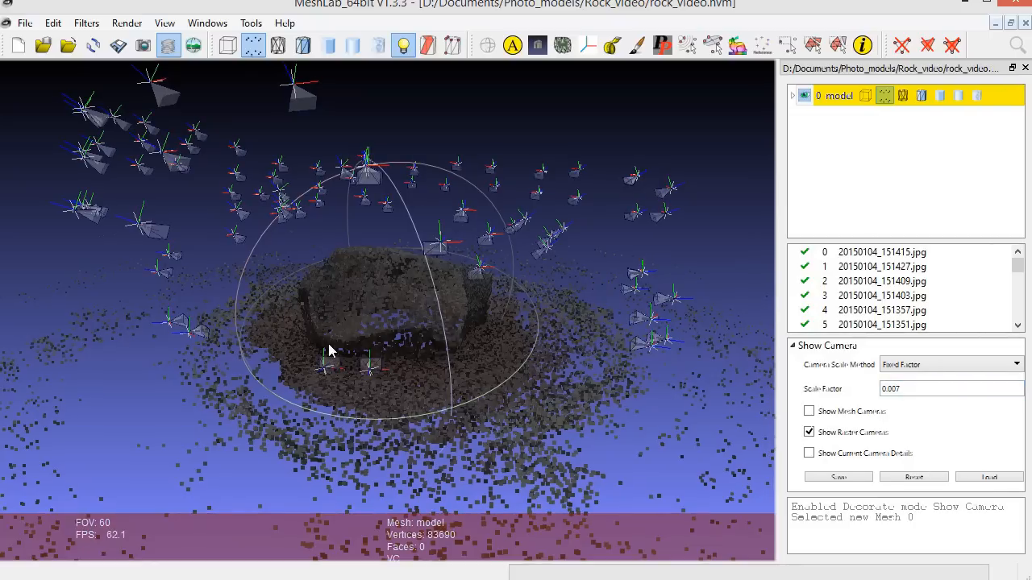
# - Inspect the cameras around the rock from several angles and hide the sparse point cloud layer named model
pyautogui.moveTo(329, 350); pyautogui.dragTo(772, 297)
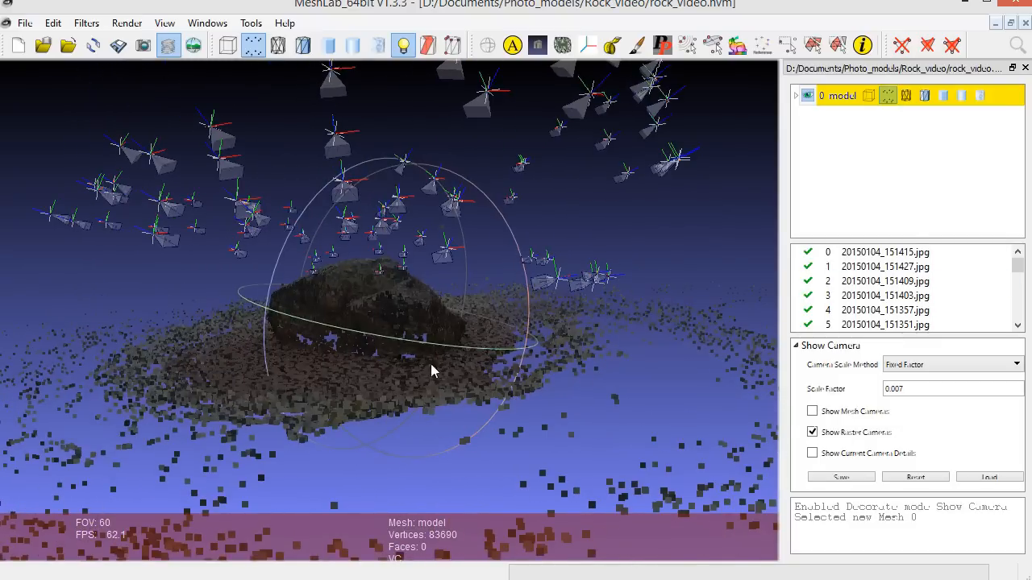
pyautogui.moveTo(430, 364); pyautogui.dragTo(614, 321)
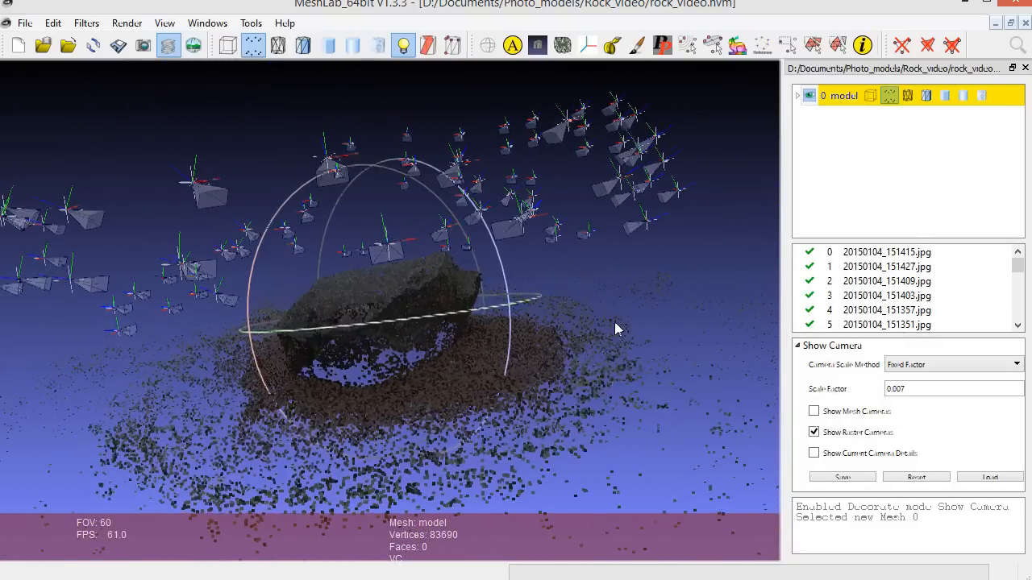
pyautogui.scroll(-2, 394, 347)
pyautogui.scroll(3, 394, 347)
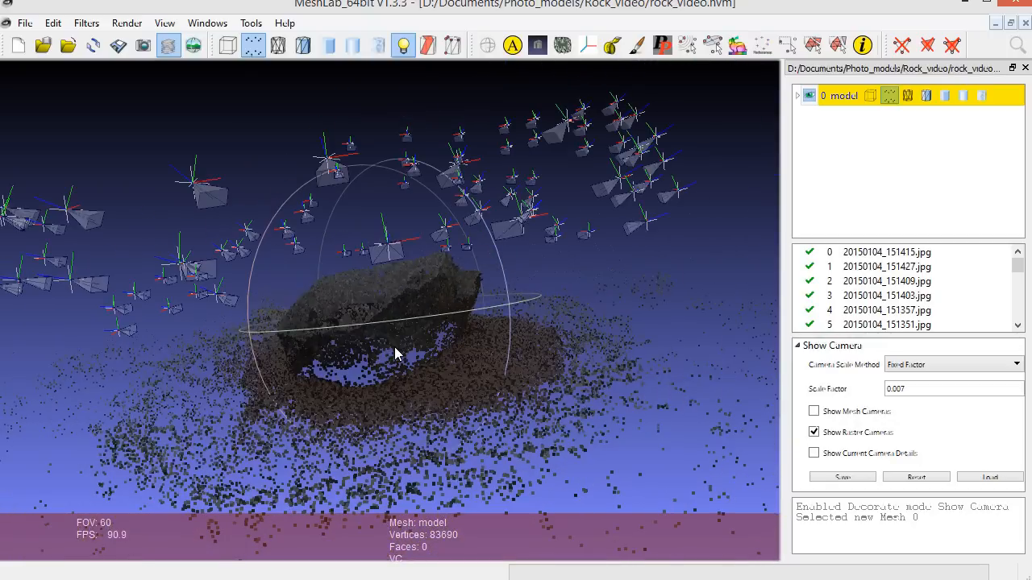
pyautogui.moveTo(403, 295); pyautogui.dragTo(427, 352)
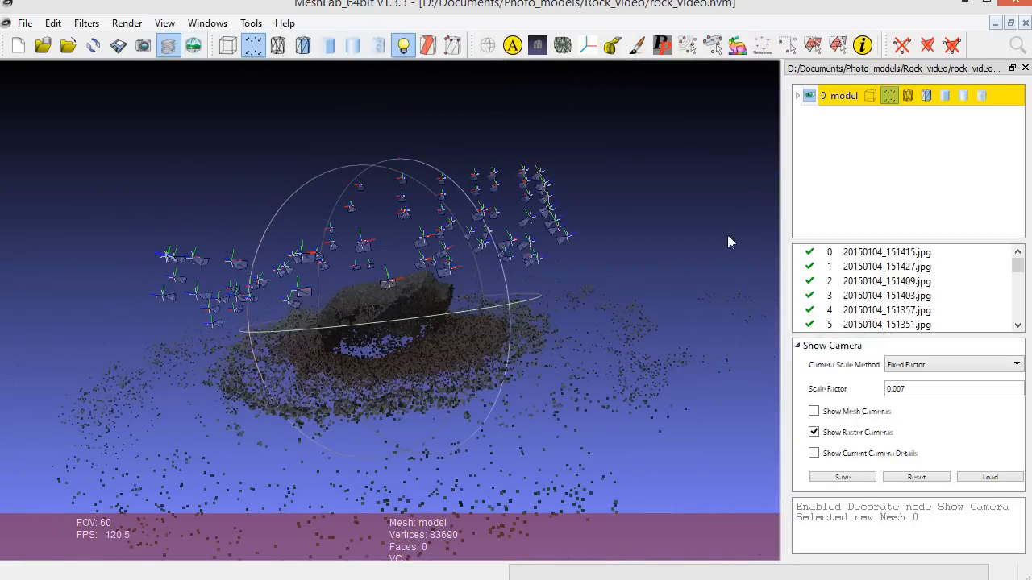
pyautogui.click(809, 96)
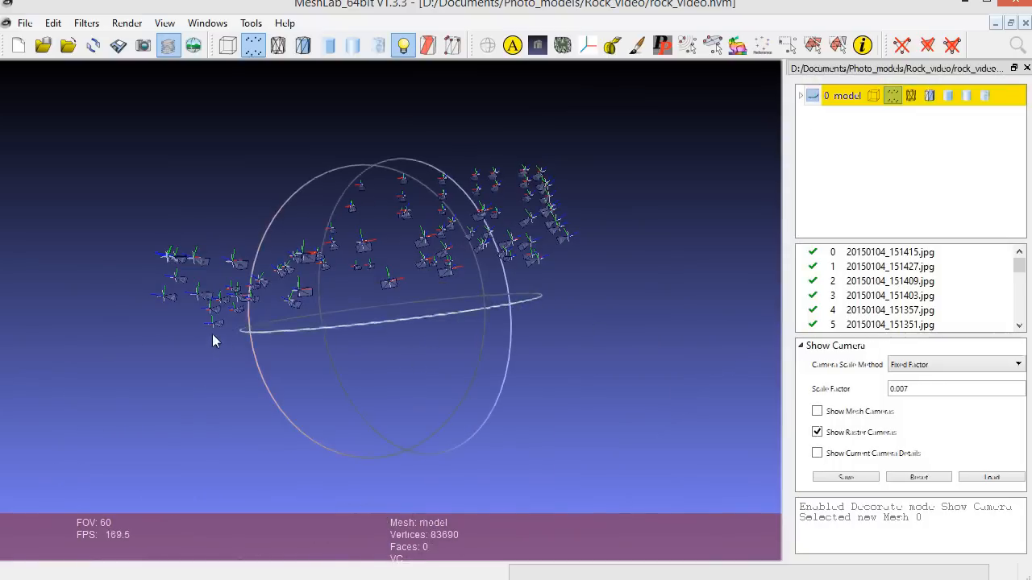
pyautogui.moveTo(212, 334); pyautogui.dragTo(357, 367)
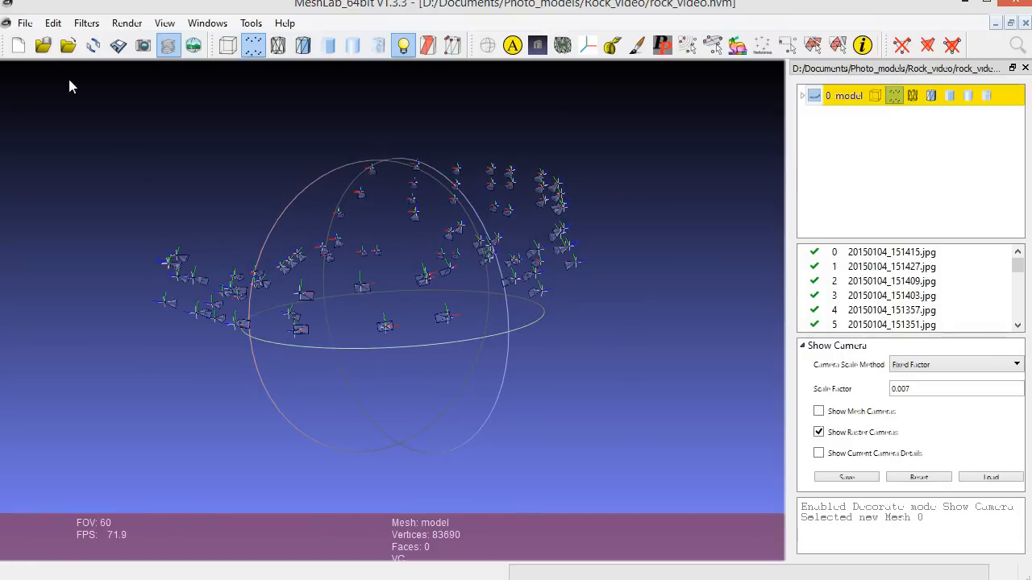
# - Import the dense point cloud rock_video.0.ply into the project as a mesh
pyautogui.click(25, 24)
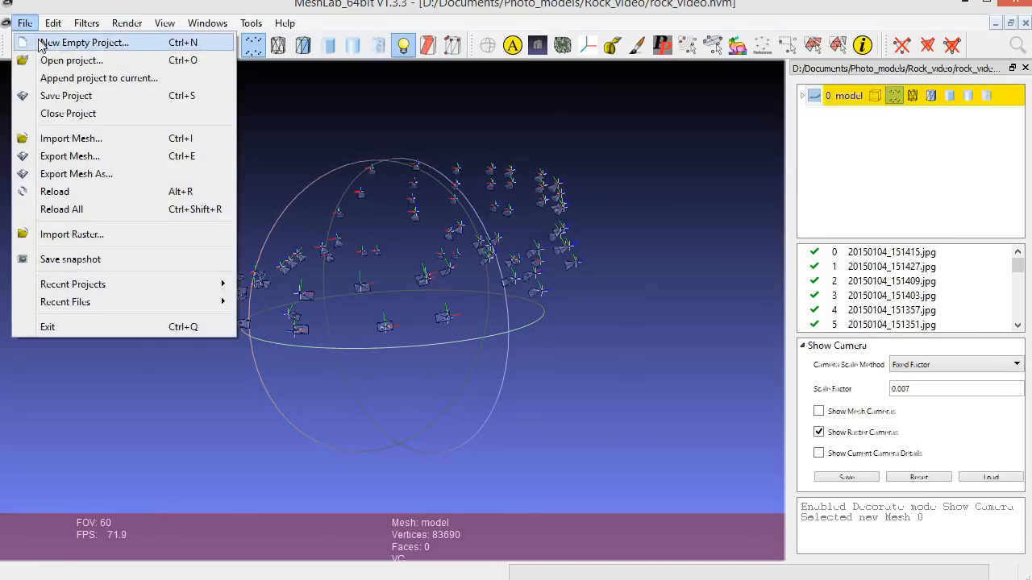
pyautogui.click(55, 139)
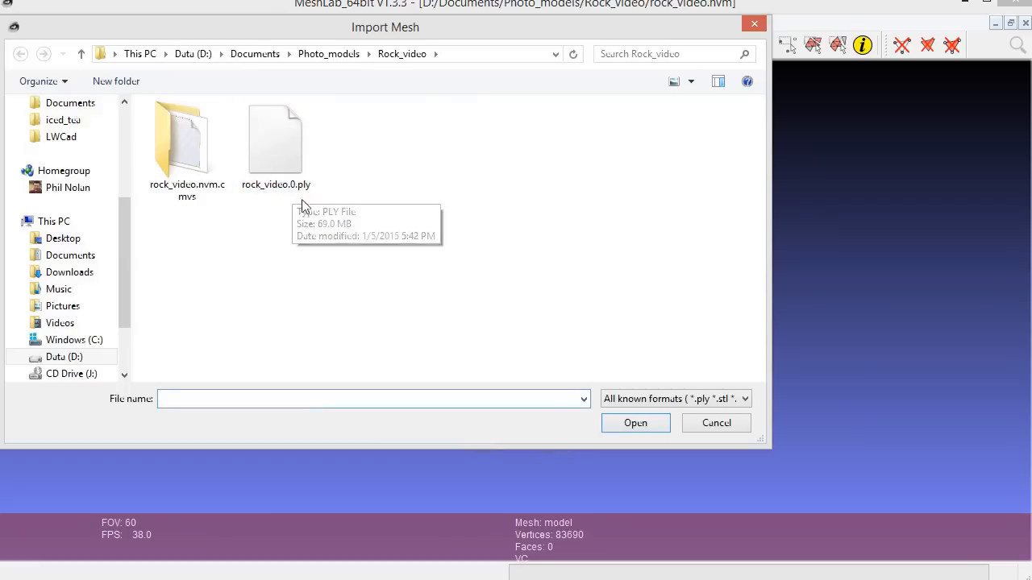
pyautogui.doubleClick(285, 165)
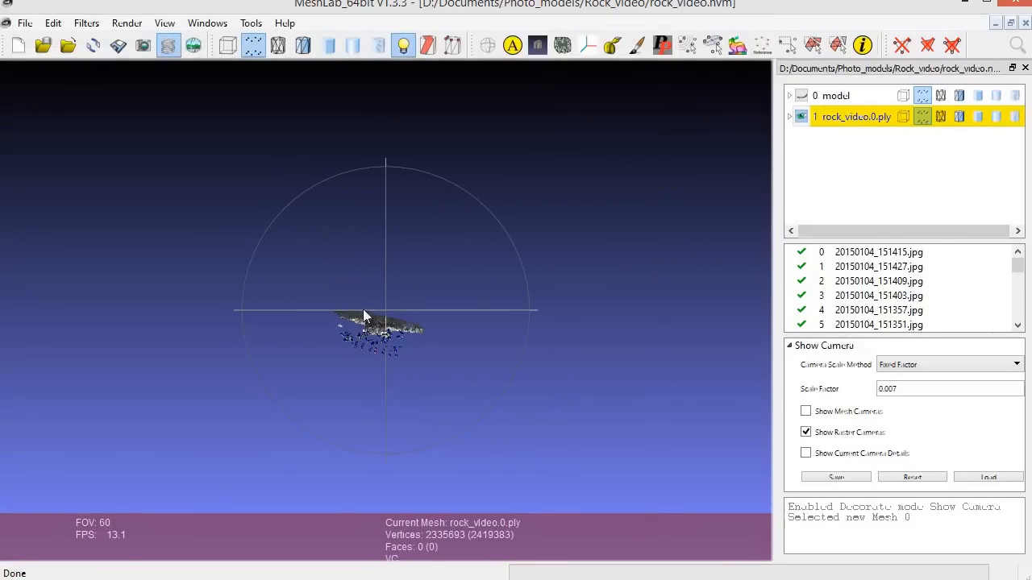
# - Select the unwanted vertices of the dense cloud lying to the right of the rock and delete them
pyautogui.moveTo(401, 387); pyautogui.dragTo(383, 326)
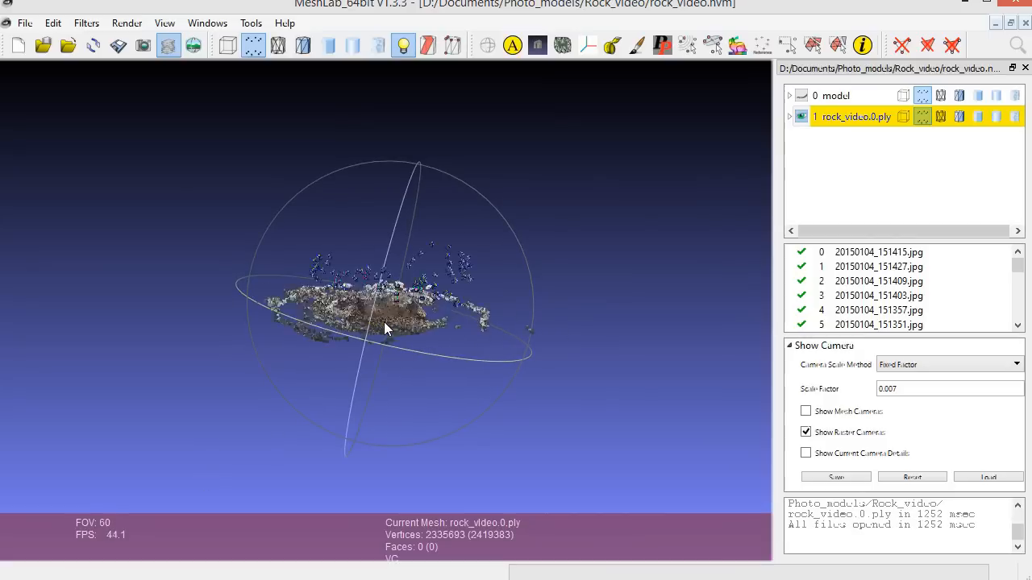
pyautogui.scroll(5, 384, 327)
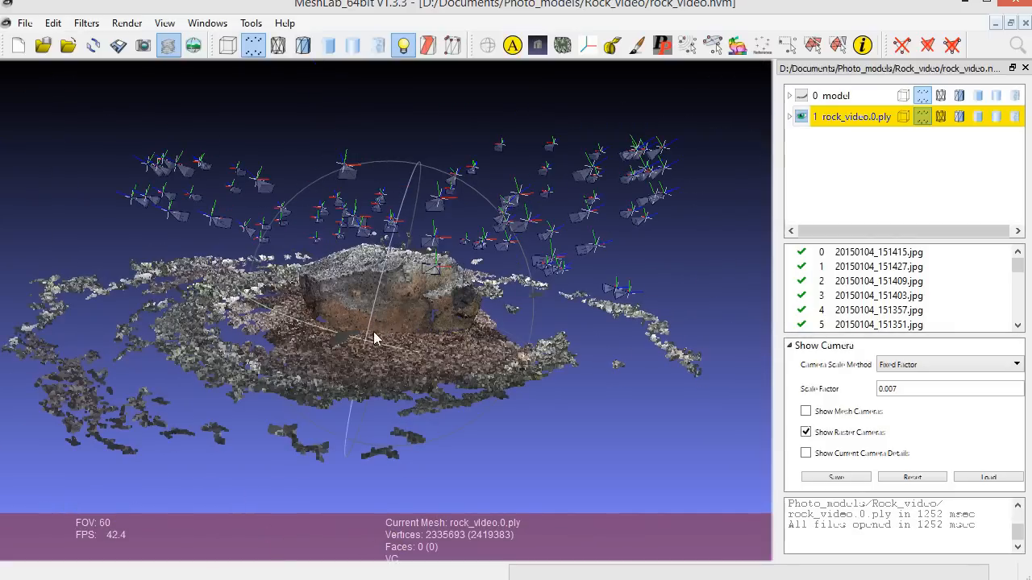
pyautogui.moveTo(373, 337); pyautogui.dragTo(306, 266)
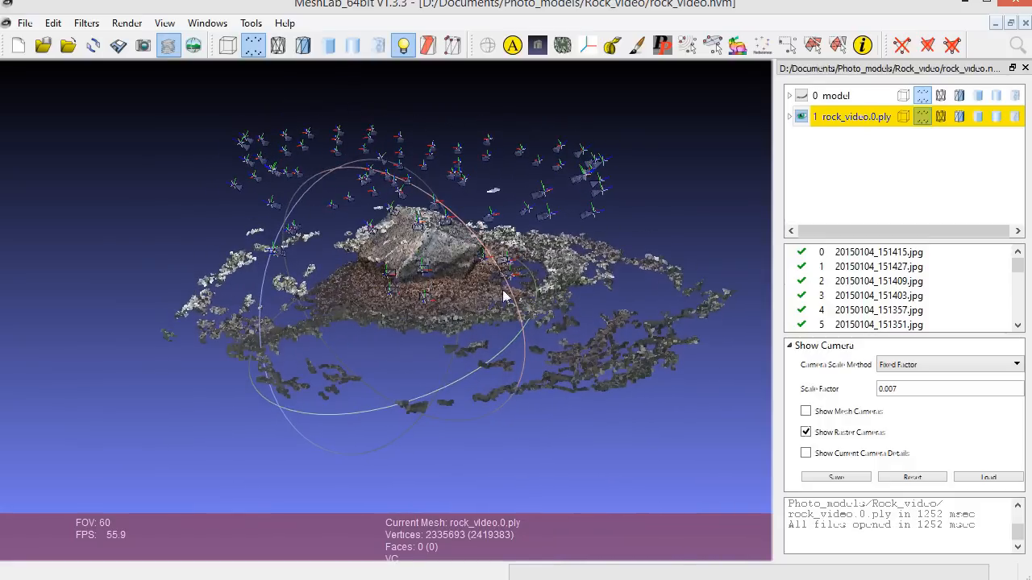
pyautogui.moveTo(414, 320); pyautogui.dragTo(441, 276)
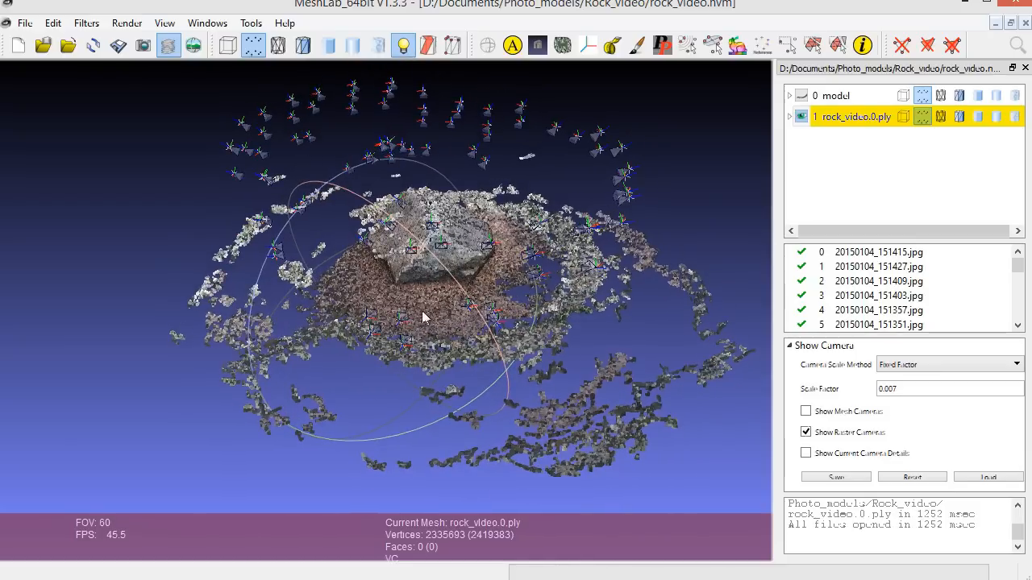
pyautogui.moveTo(430, 312)
pyautogui.mouseDown(button='middle')
pyautogui.moveTo(377, 309)
pyautogui.moveTo(369, 294)
pyautogui.moveTo(376, 300)
pyautogui.mouseUp(button='middle')
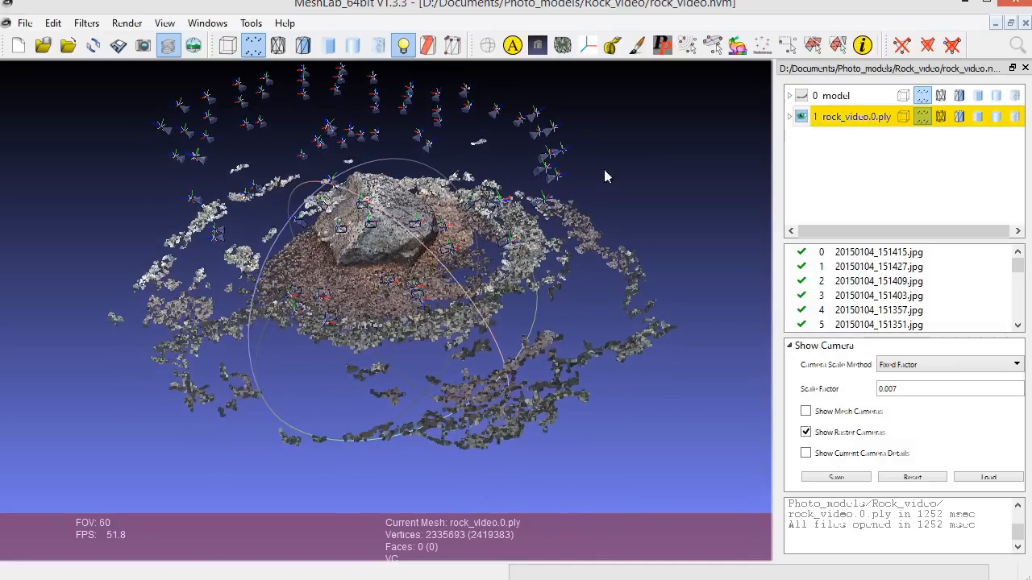
pyautogui.click(789, 46)
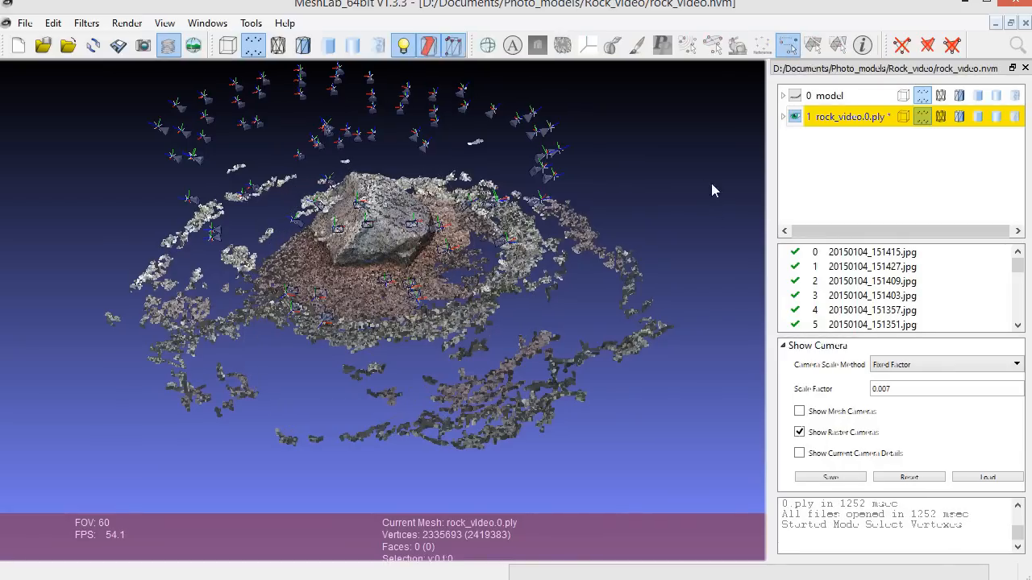
pyautogui.moveTo(713, 145); pyautogui.dragTo(446, 468)
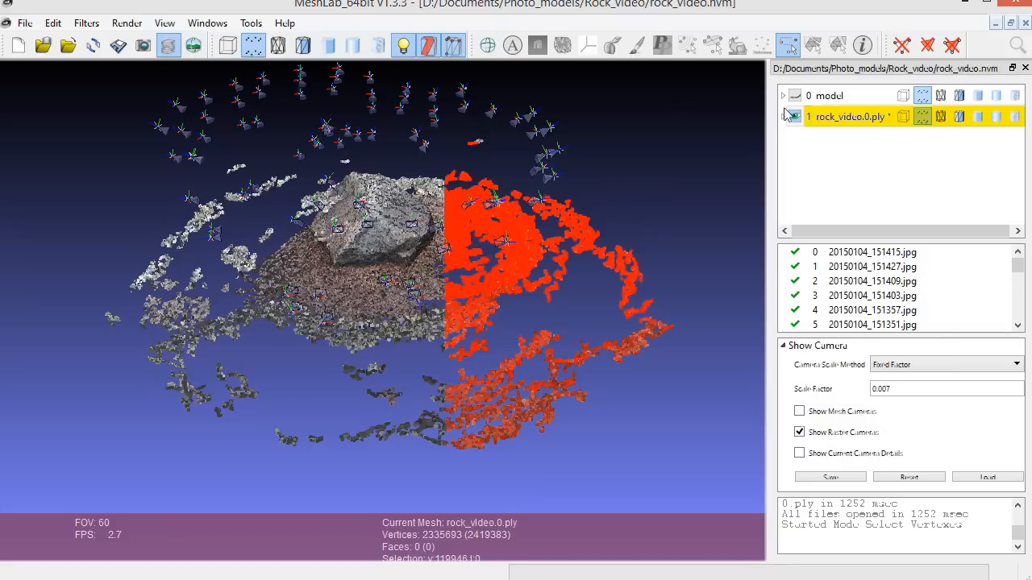
pyautogui.click(901, 49)
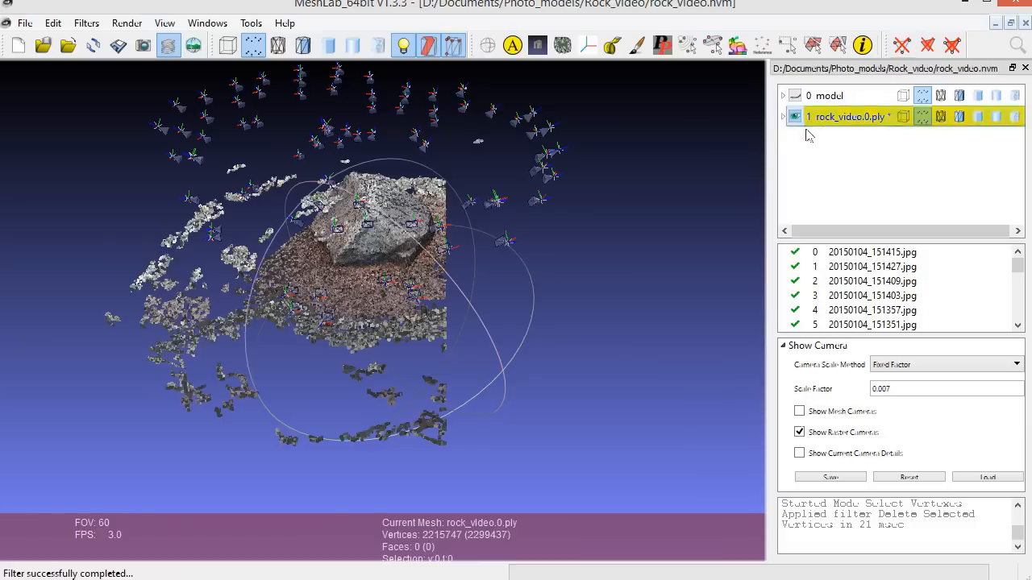
# - Select the ground vertices in front of the rock's base and delete them, keeping vertex selection active
pyautogui.click(788, 45)
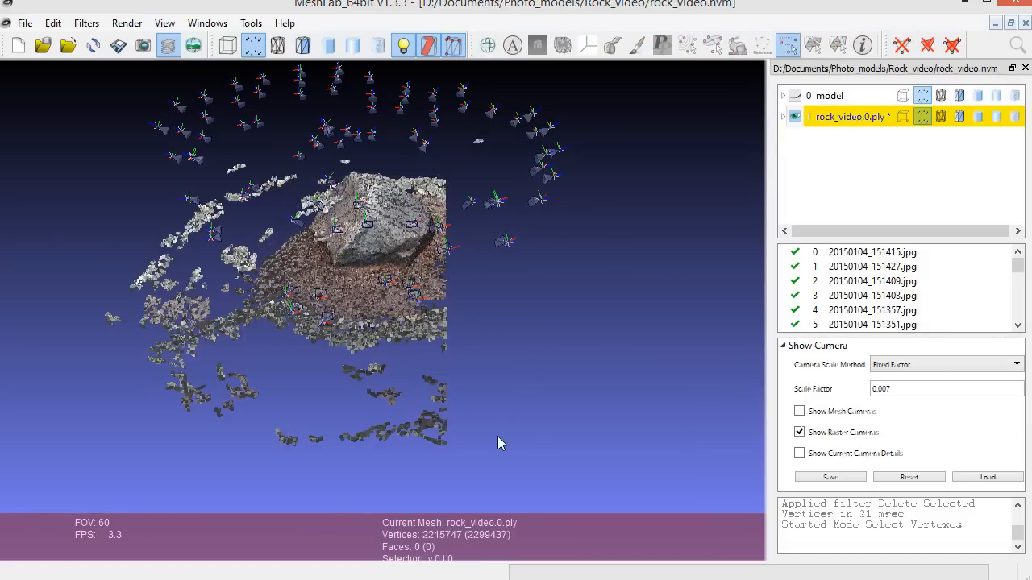
pyautogui.moveTo(504, 474); pyautogui.dragTo(134, 279)
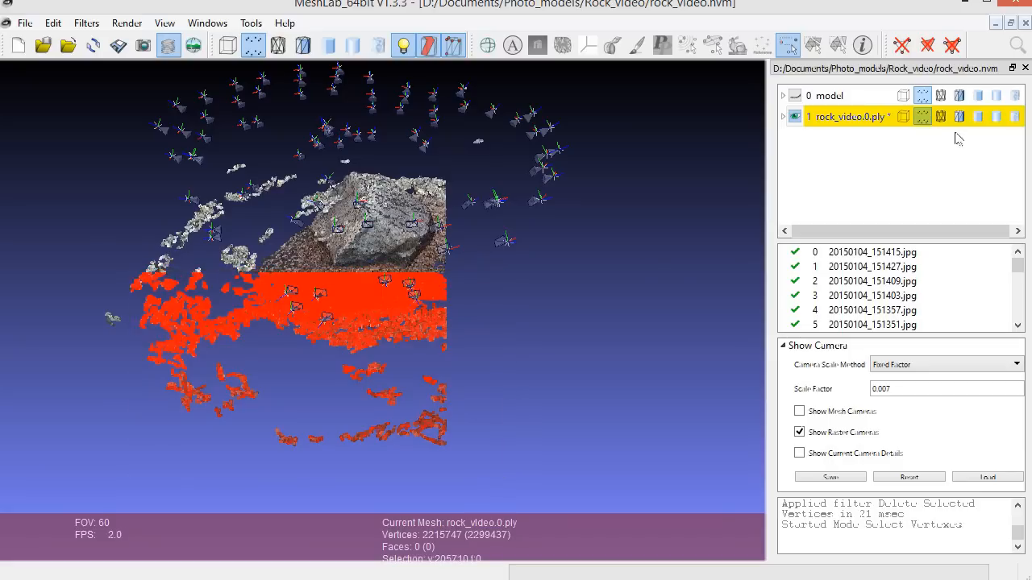
pyautogui.click(901, 45)
pyautogui.click(787, 47)
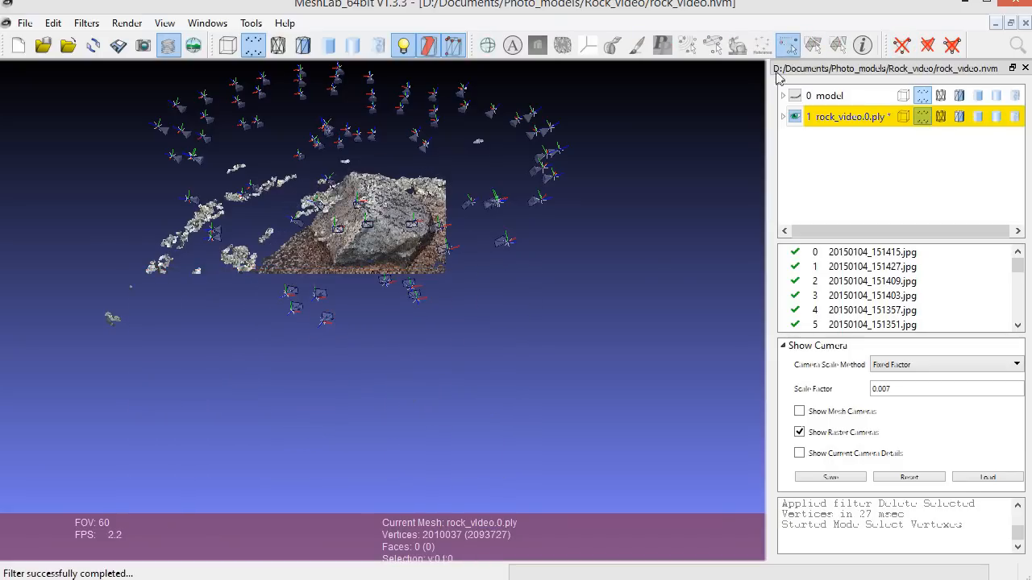
# - Select the scattered and ground vertices of the dense cloud lying to the left of the rock and delete them
pyautogui.moveTo(74, 406); pyautogui.dragTo(307, 105)
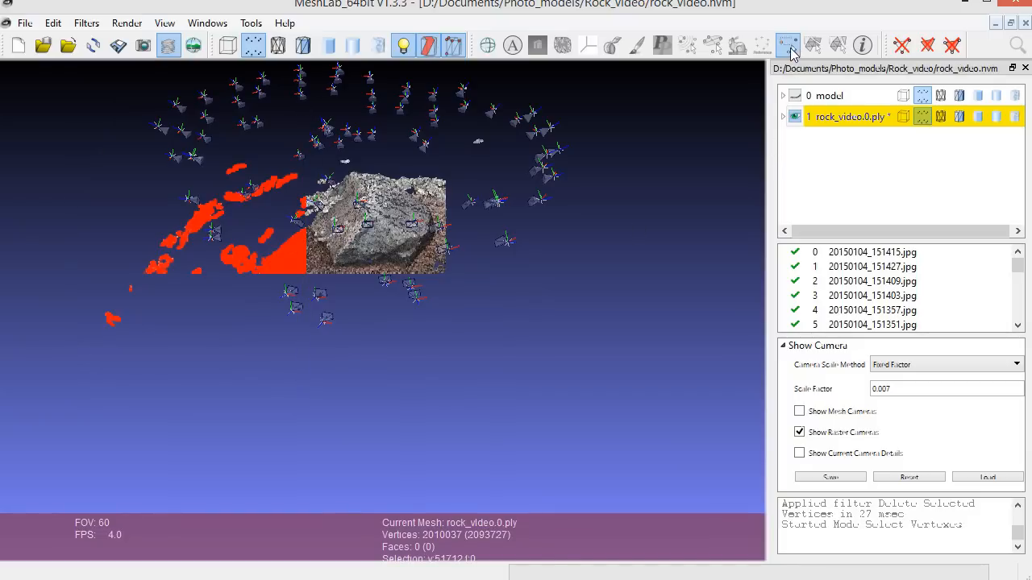
pyautogui.click(901, 45)
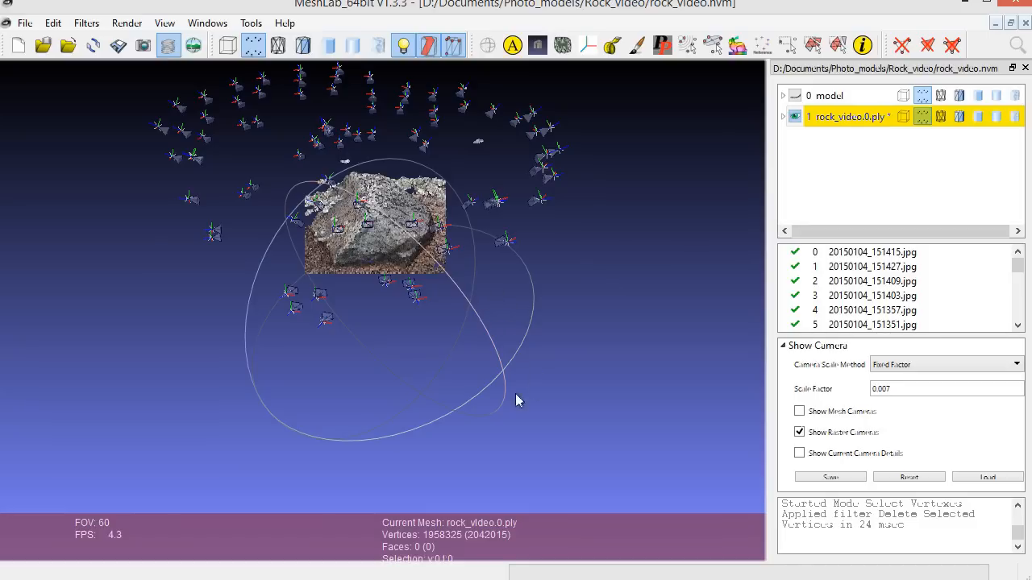
# - Select the vertices of the sparse model layer around the ground and vegetation beside the rock and delete them
pyautogui.moveTo(520, 412); pyautogui.dragTo(407, 376)
pyautogui.moveTo(577, 331); pyautogui.dragTo(470, 308)
pyautogui.scroll(2, 470, 307)
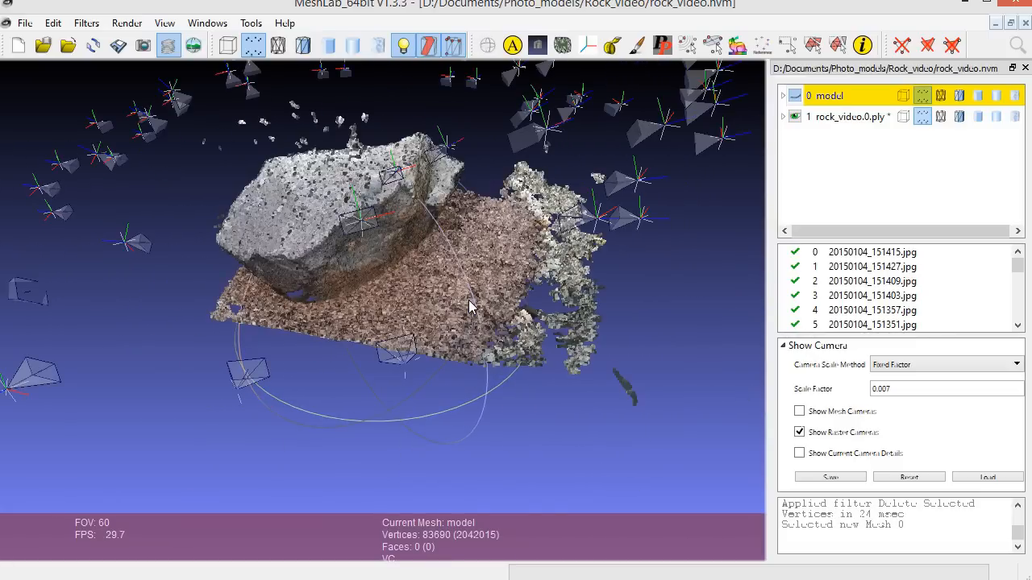
pyautogui.click(787, 45)
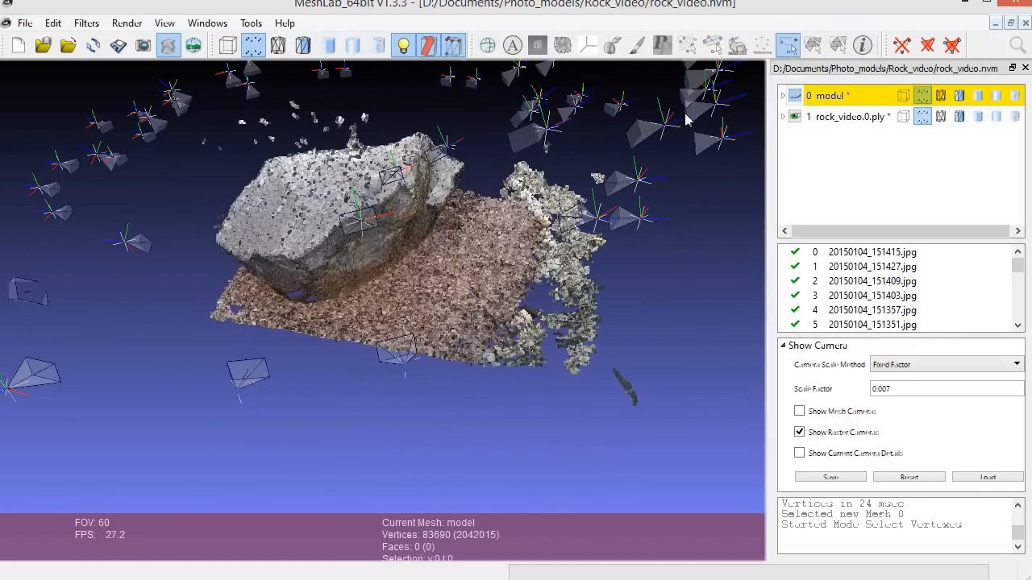
pyautogui.moveTo(680, 145); pyautogui.dragTo(472, 456)
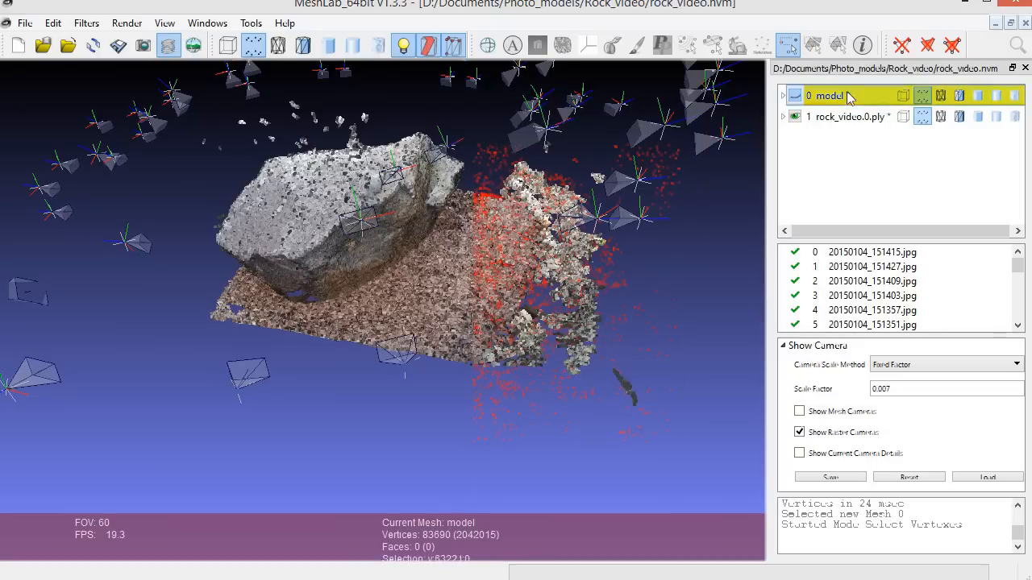
pyautogui.click(903, 46)
# - Make rock_video.0.ply the active layer, then select its ground and vegetation vertices to the right of the rock and delete them
pyautogui.moveTo(627, 350); pyautogui.dragTo(651, 334)
pyautogui.scroll(-1, 560, 316)
pyautogui.scroll(3, 560, 315)
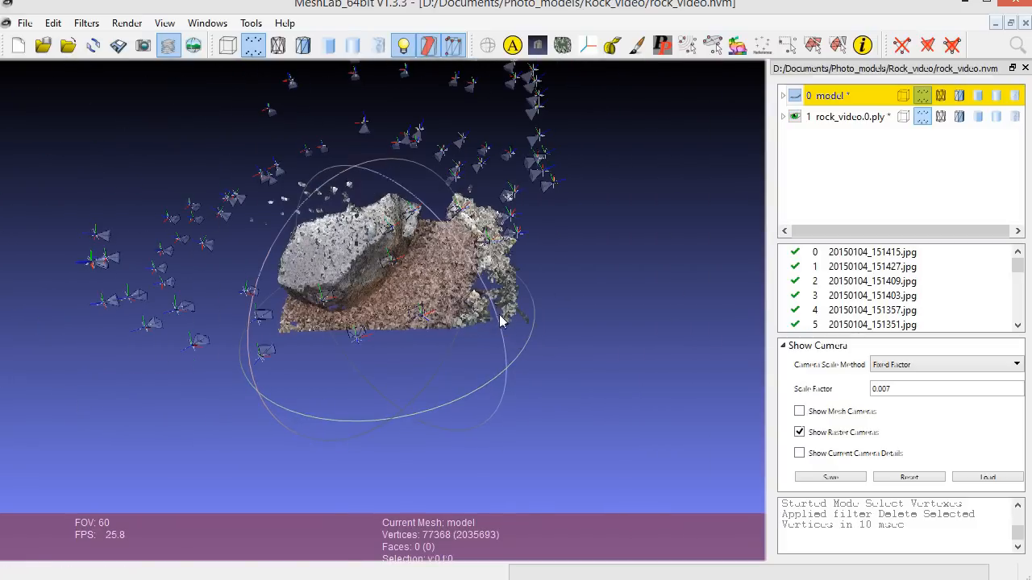
pyautogui.click(787, 45)
pyautogui.moveTo(598, 398); pyautogui.dragTo(433, 129)
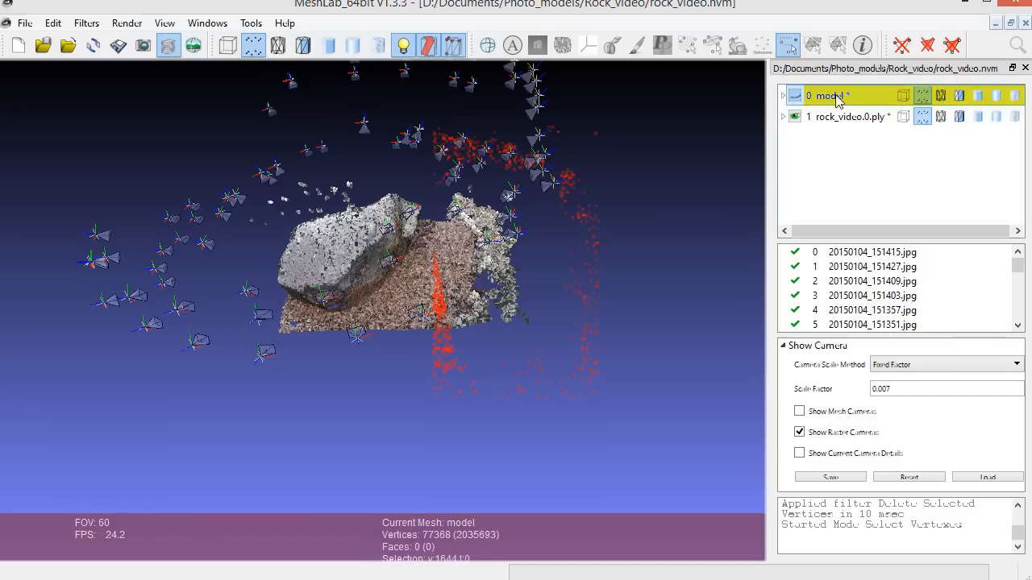
pyautogui.click(845, 123)
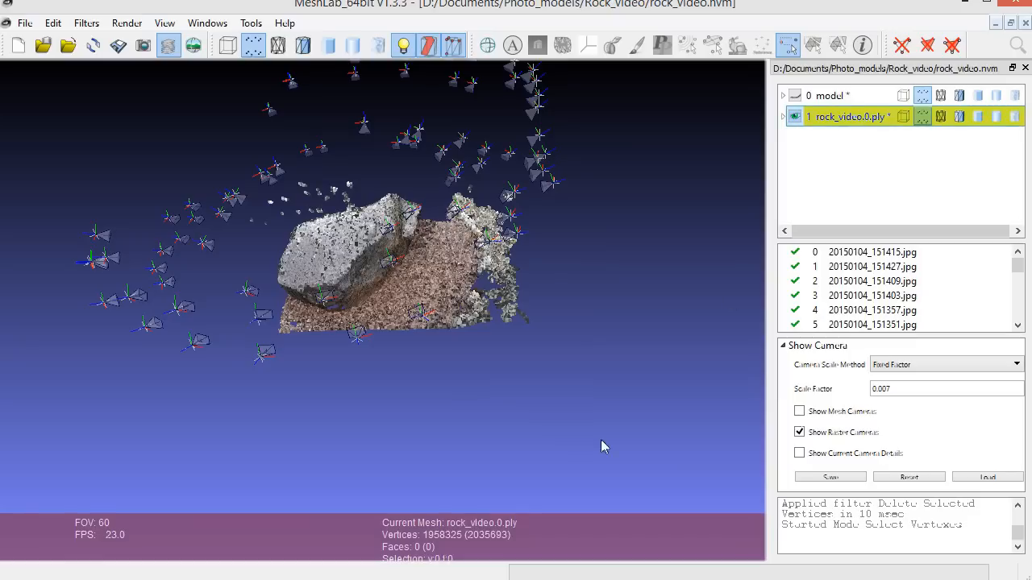
pyautogui.moveTo(649, 438); pyautogui.dragTo(431, 150)
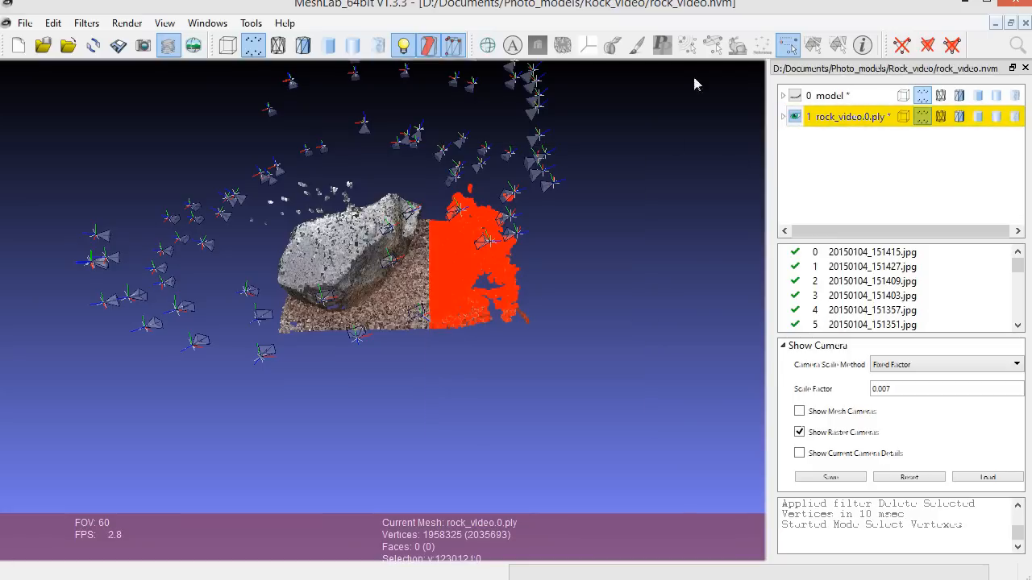
pyautogui.click(901, 45)
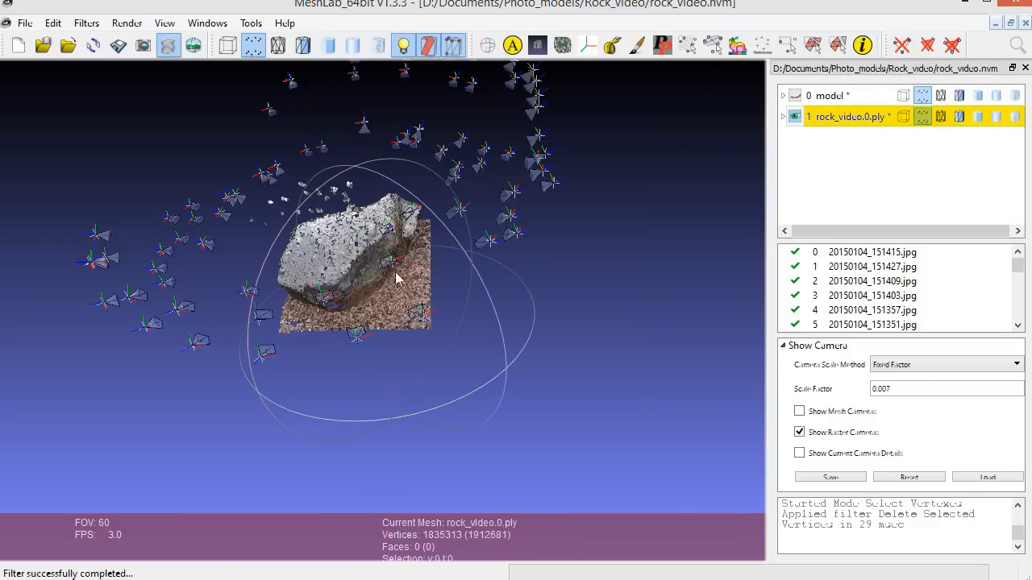
# - Select the triangular patch of ground vertices beside the rock's long dark face, staying clear of the rock, and delete it
pyautogui.scroll(6, 323, 230)
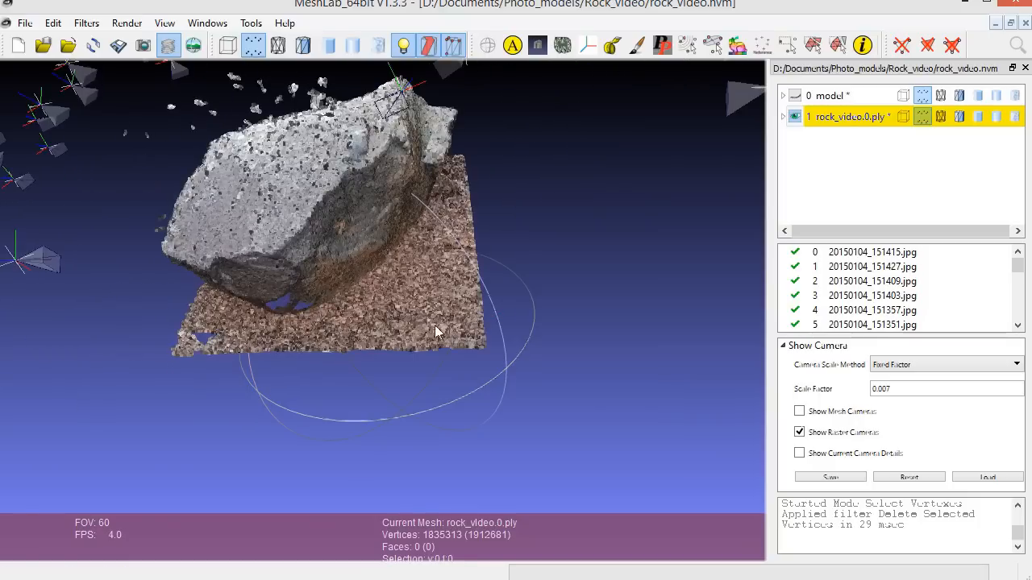
pyautogui.moveTo(438, 327); pyautogui.dragTo(181, 200)
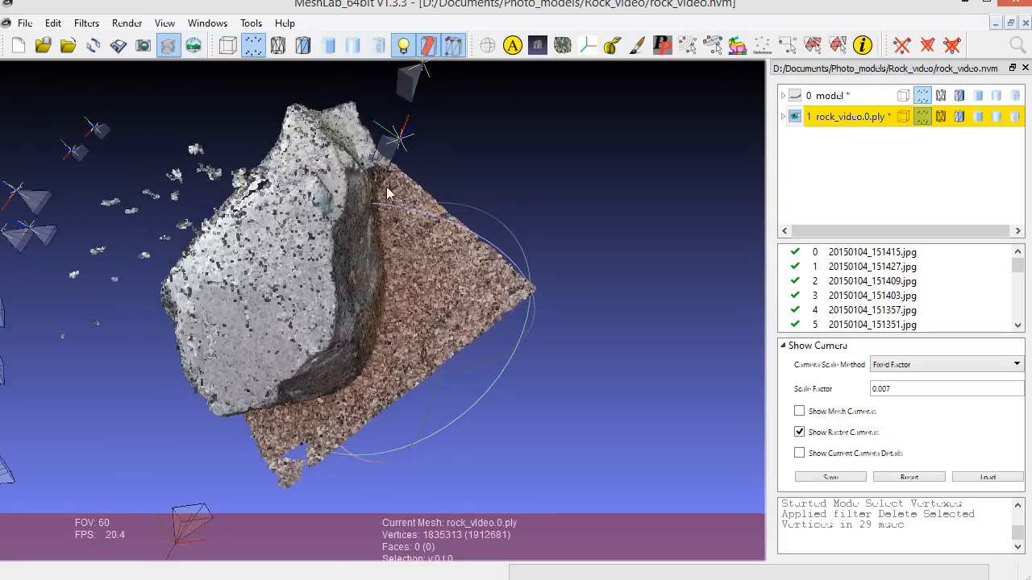
pyautogui.click(788, 45)
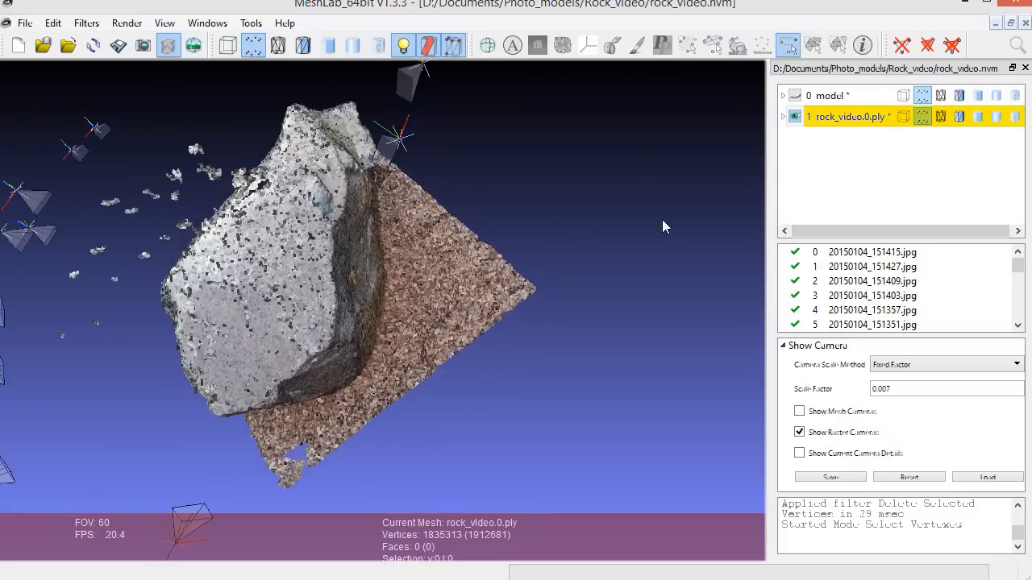
pyautogui.moveTo(448, 236); pyautogui.dragTo(387, 103)
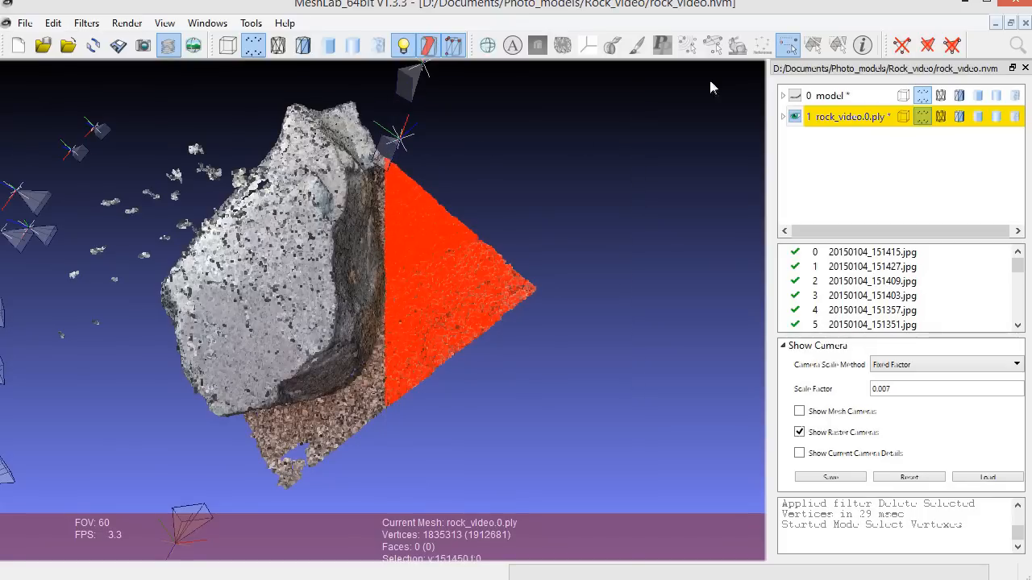
pyautogui.click(788, 46)
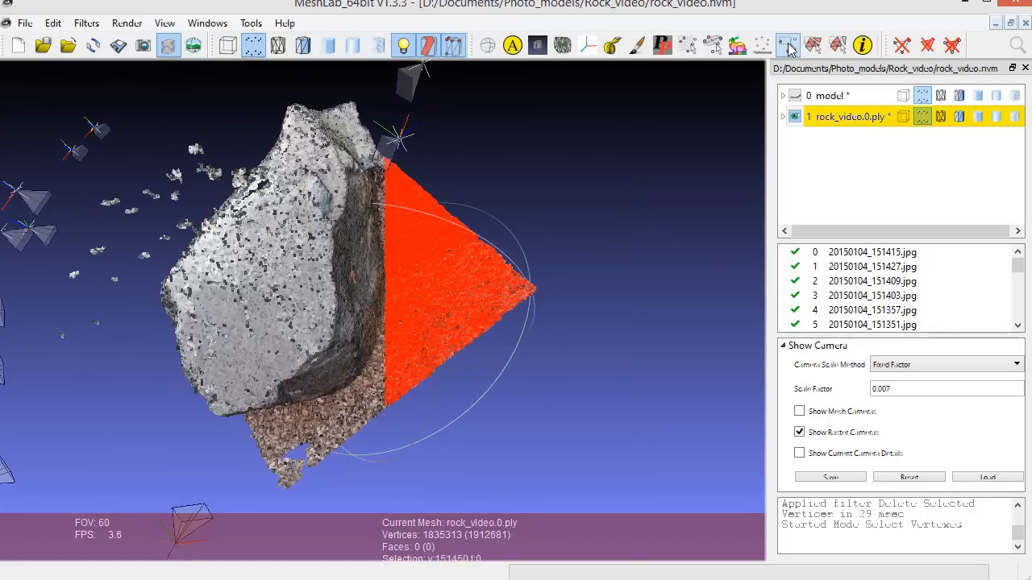
pyautogui.click(788, 45)
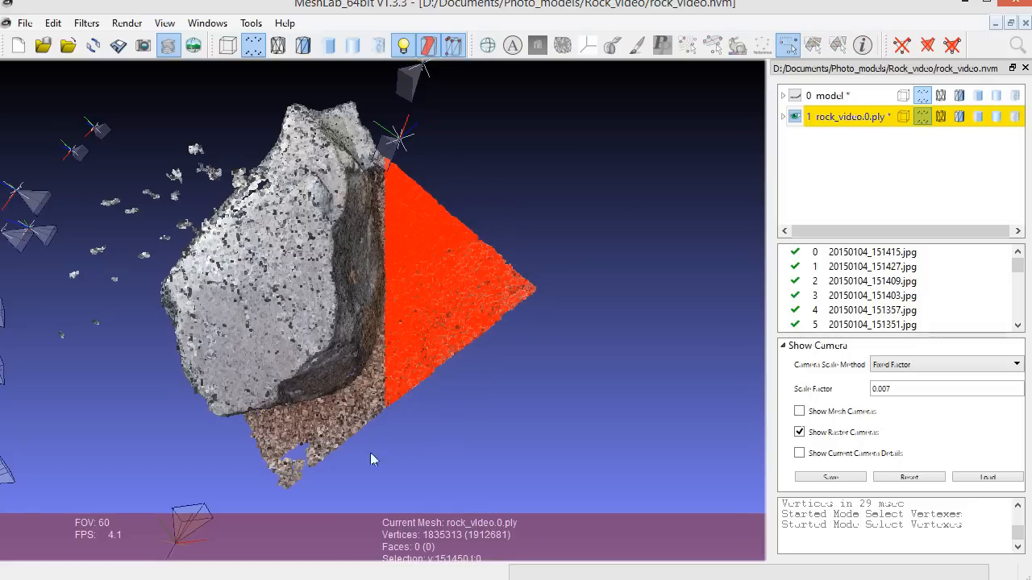
pyautogui.moveTo(348, 468); pyautogui.dragTo(395, 119)
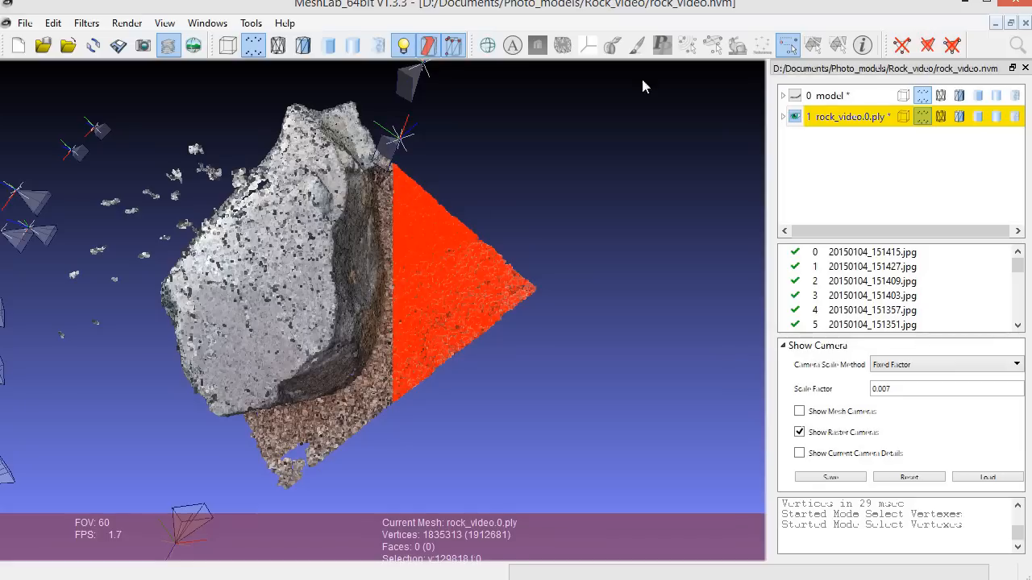
pyautogui.click(902, 46)
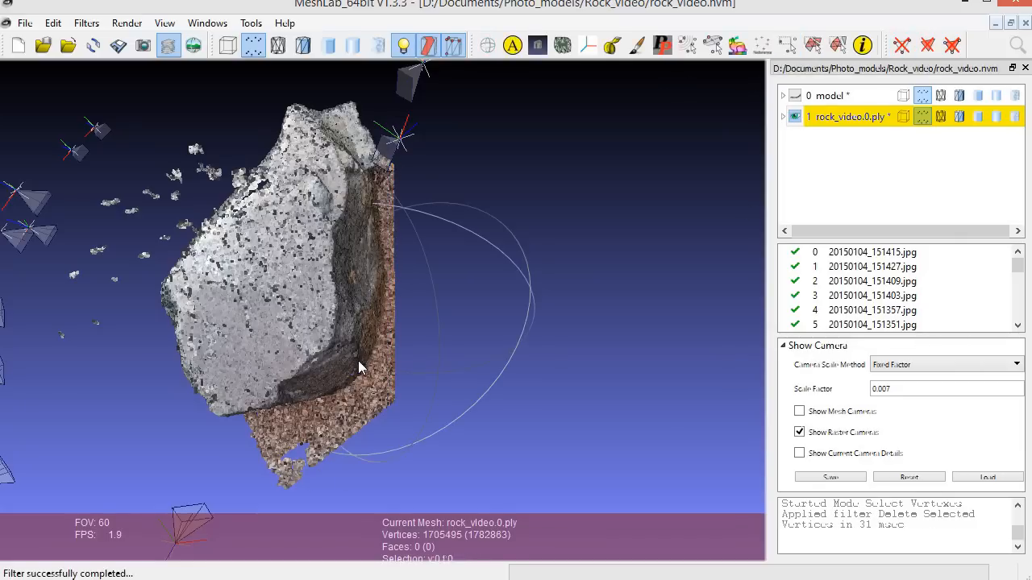
# - Select the dense cloud's remaining ground vertices in front of the rock's lower edge and delete them
pyautogui.moveTo(360, 368); pyautogui.dragTo(316, 313)
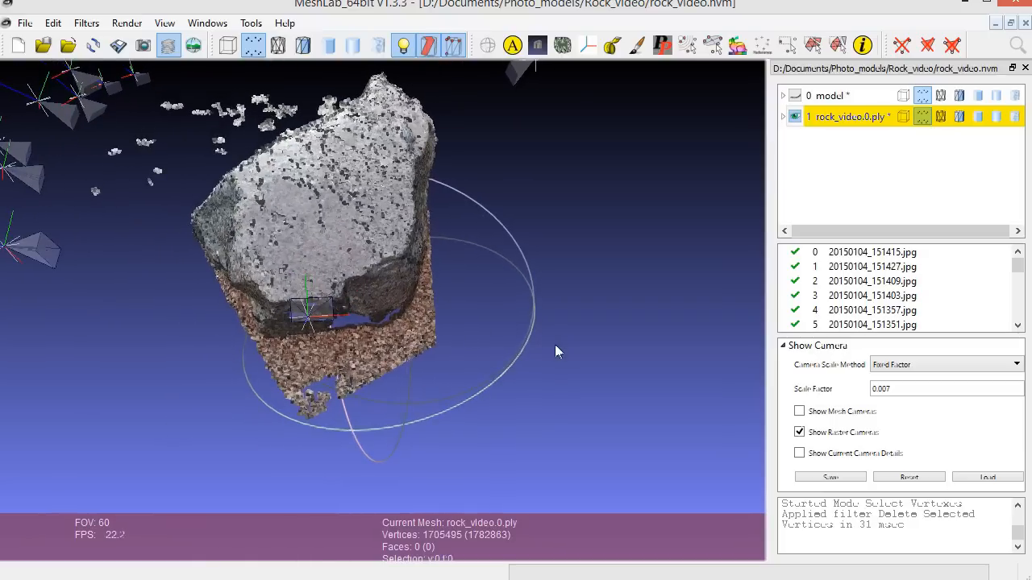
pyautogui.moveTo(554, 345); pyautogui.dragTo(554, 359)
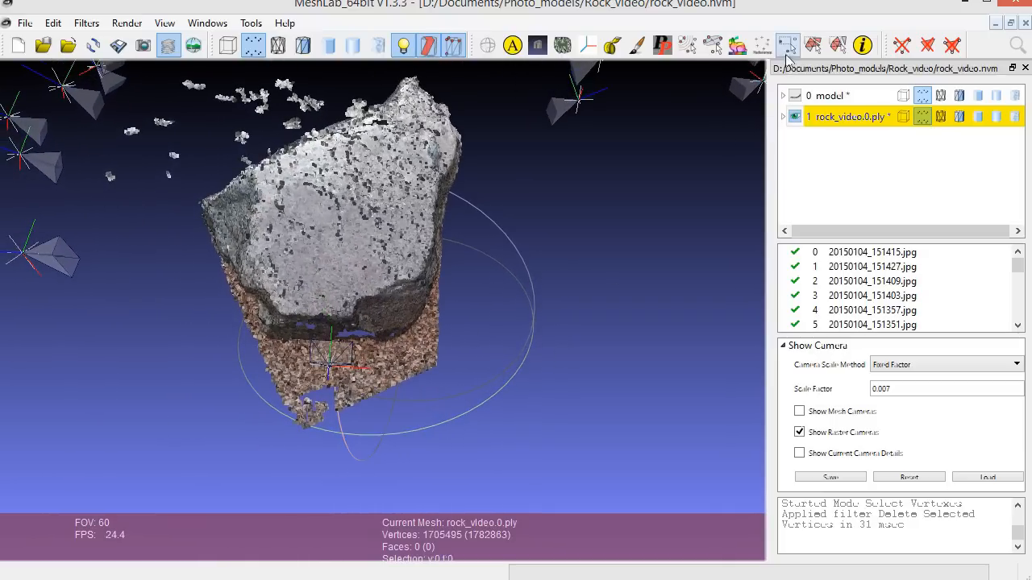
pyautogui.click(787, 46)
pyautogui.moveTo(482, 456); pyautogui.dragTo(193, 352)
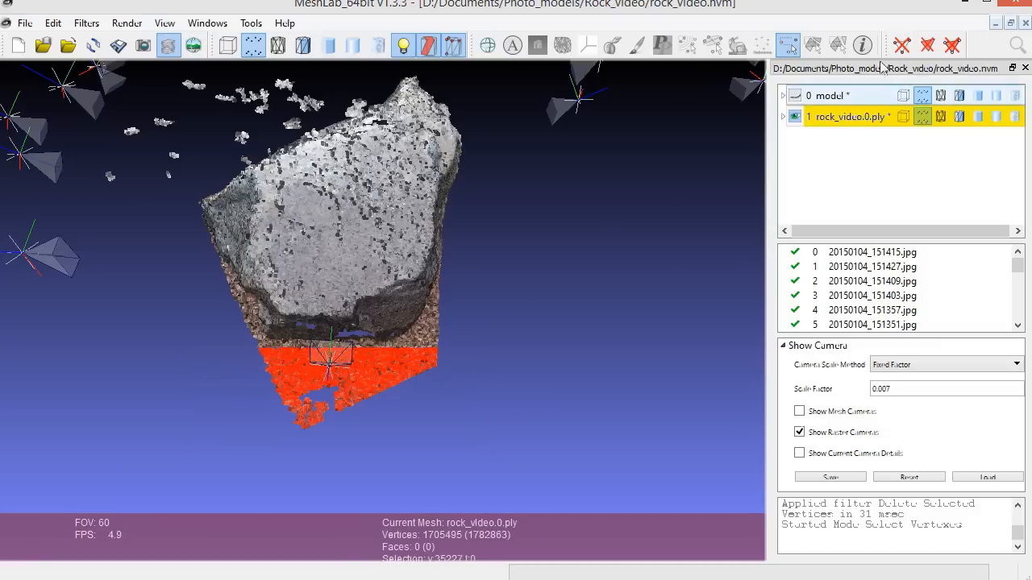
pyautogui.click(902, 46)
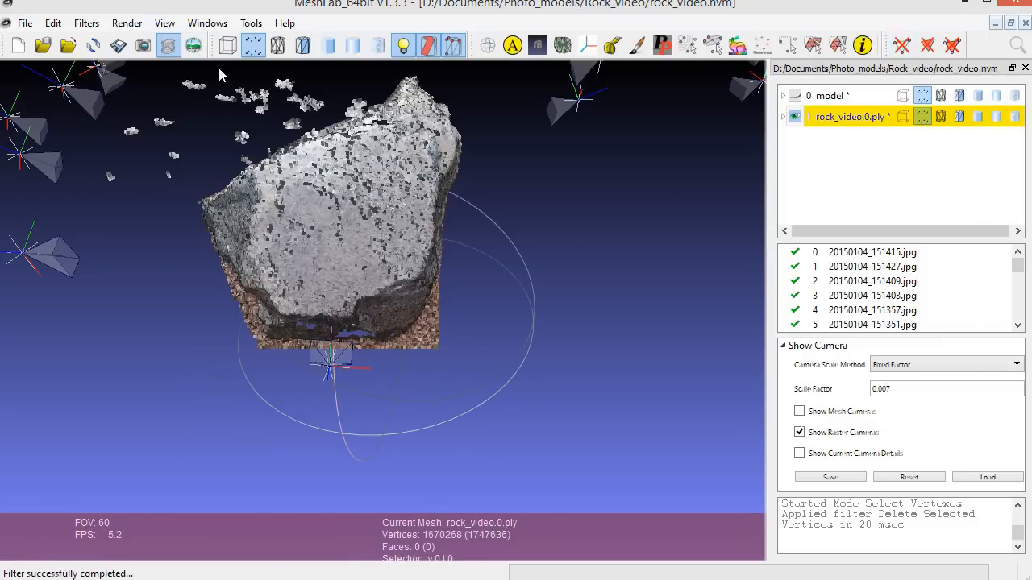
# - Select the clusters of stray vertices floating behind the rock's top edge and delete them
pyautogui.moveTo(250, 178); pyautogui.dragTo(166, 374)
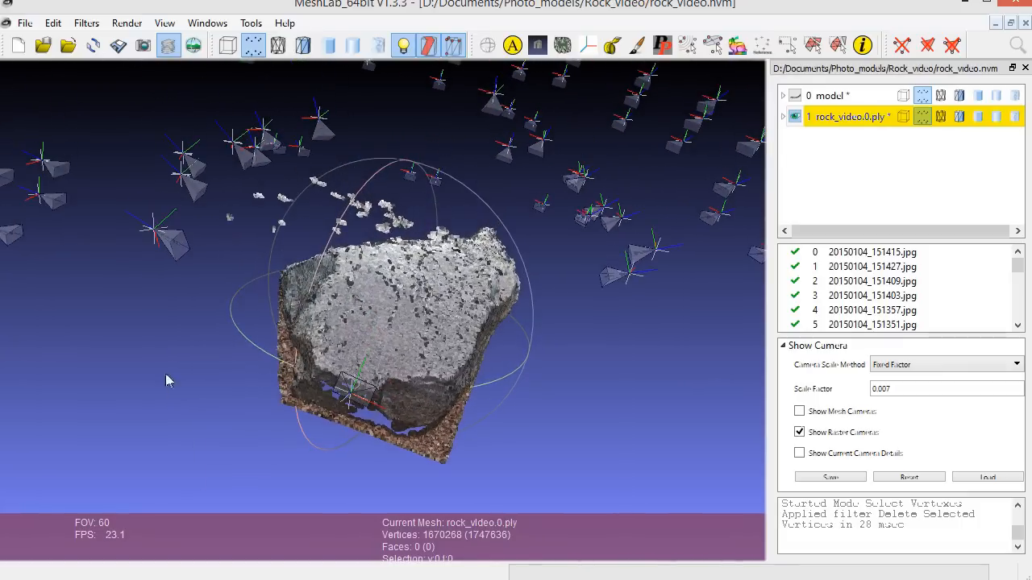
pyautogui.moveTo(587, 268); pyautogui.dragTo(583, 310)
pyautogui.moveTo(590, 269); pyautogui.dragTo(626, 295)
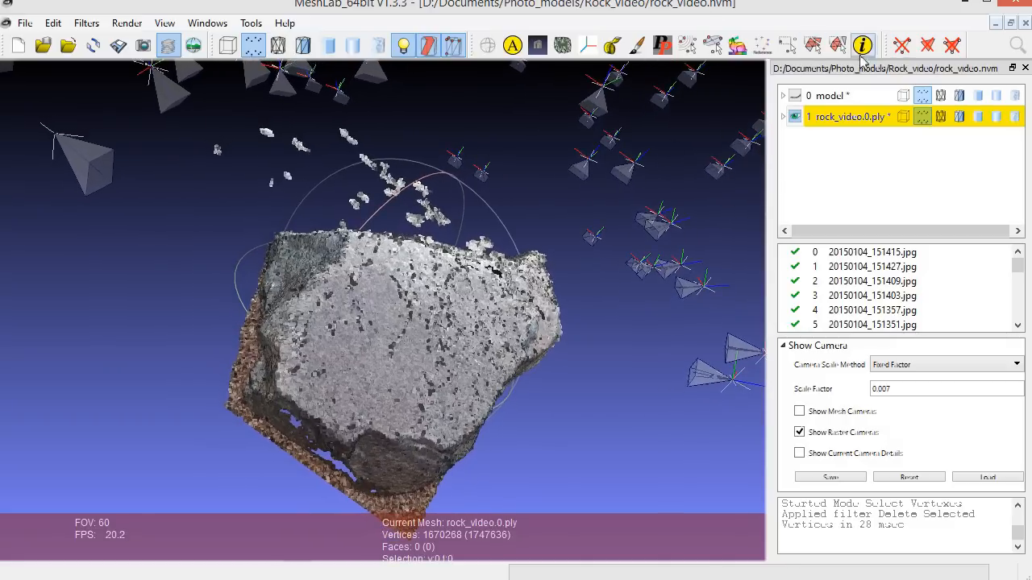
pyautogui.click(787, 44)
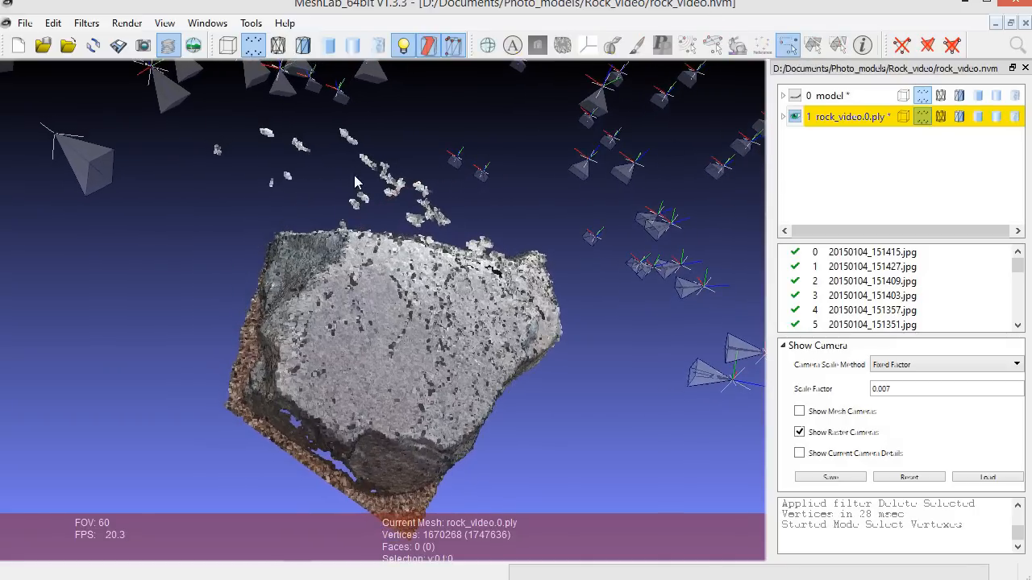
pyautogui.moveTo(148, 100); pyautogui.dragTo(549, 222)
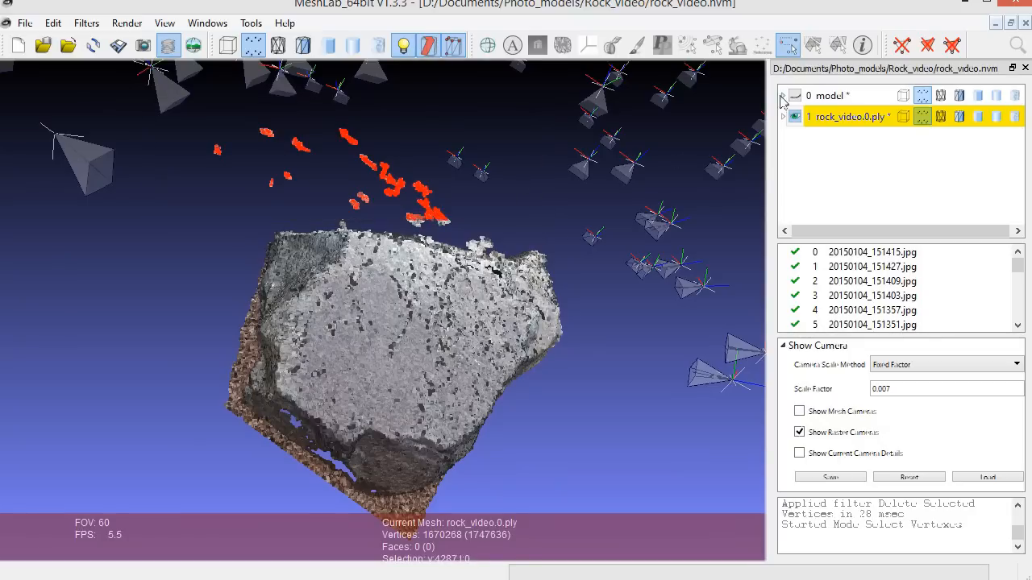
pyautogui.click(901, 48)
# - Select the few leftover floating vertices just above the rock's top edge and delete them
pyautogui.moveTo(243, 181); pyautogui.dragTo(220, 202)
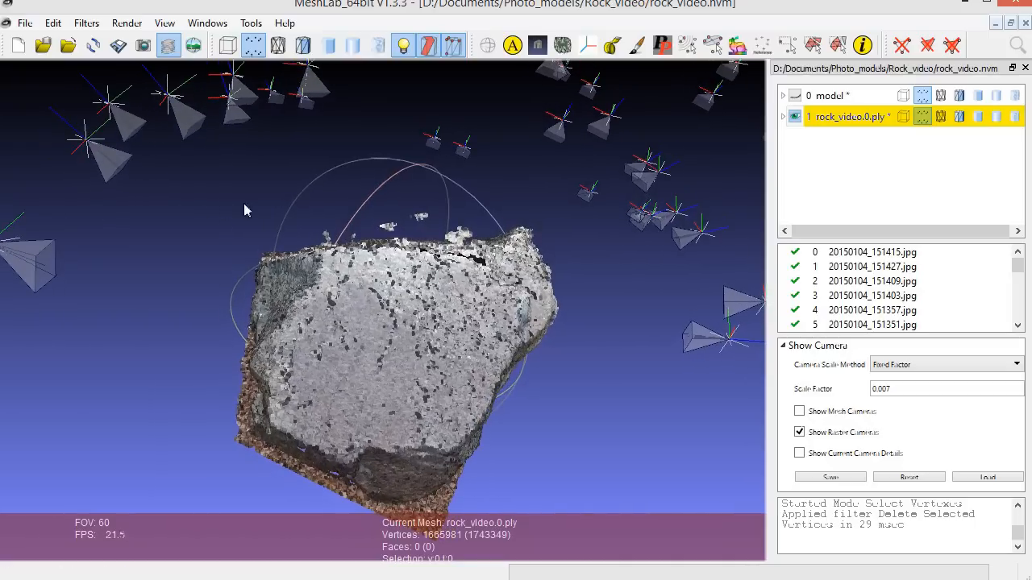
pyautogui.click(787, 45)
pyautogui.moveTo(478, 177); pyautogui.dragTo(307, 237)
pyautogui.click(904, 44)
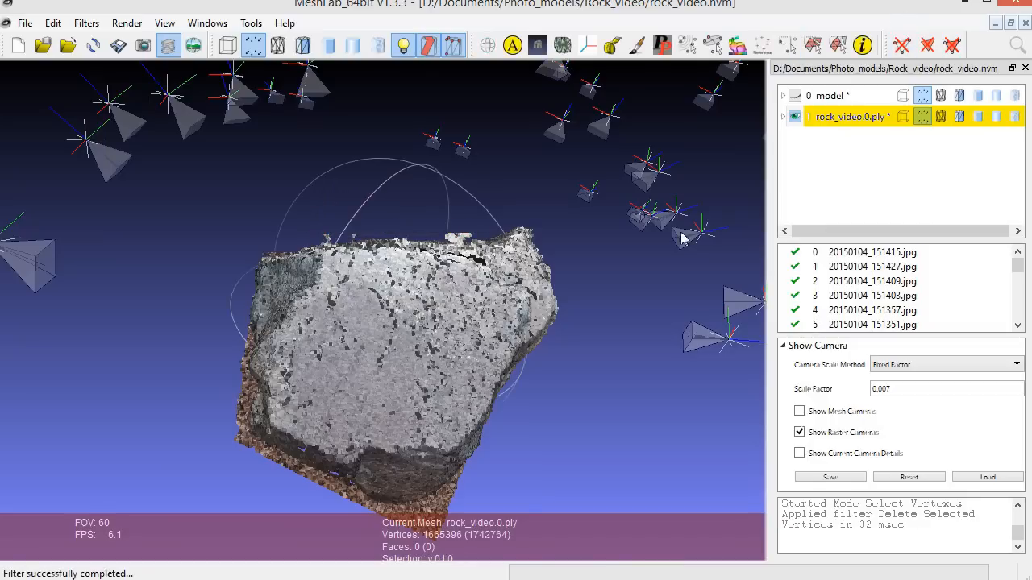
# - From the opposite side of the rock, select the small stray cluster above its upper corner and delete it
pyautogui.moveTo(351, 173); pyautogui.dragTo(579, 171)
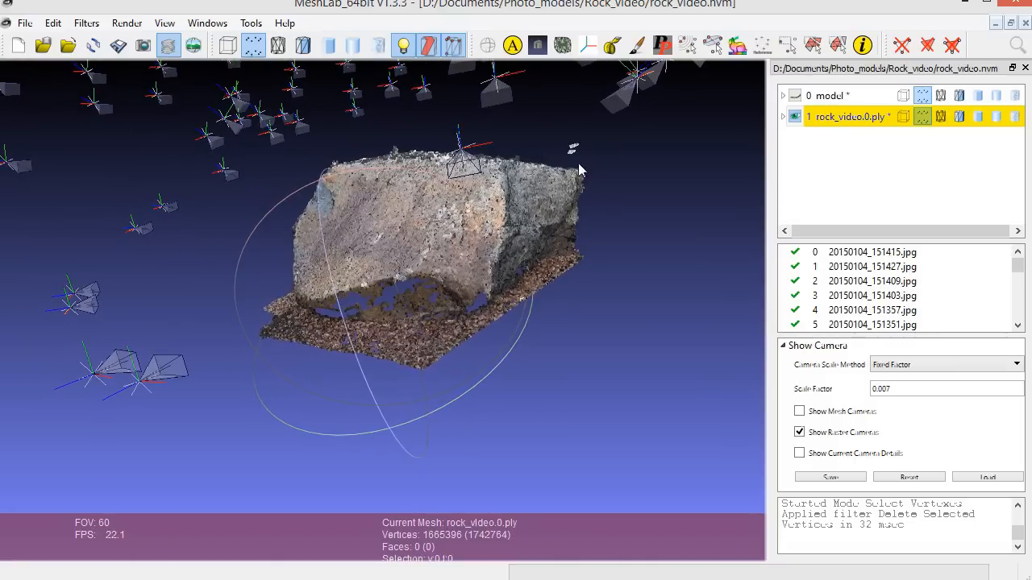
pyautogui.click(788, 45)
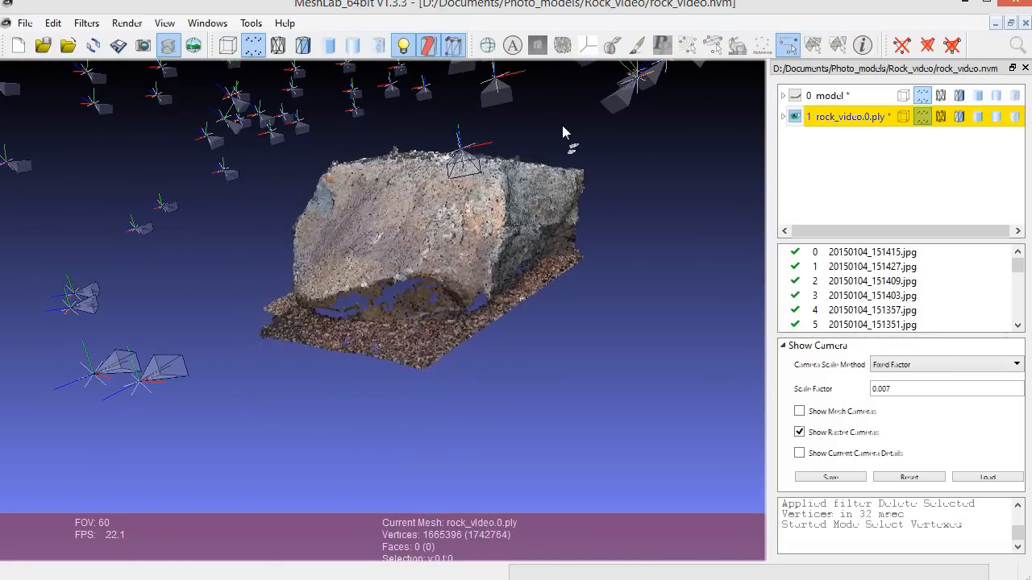
pyautogui.moveTo(540, 116); pyautogui.dragTo(599, 156)
pyautogui.click(902, 45)
# - Run Poisson surface reconstruction on the dense cloud with octree depth 12 and solver divide 7
pyautogui.moveTo(502, 341); pyautogui.dragTo(336, 379)
pyautogui.moveTo(520, 355); pyautogui.dragTo(240, 310)
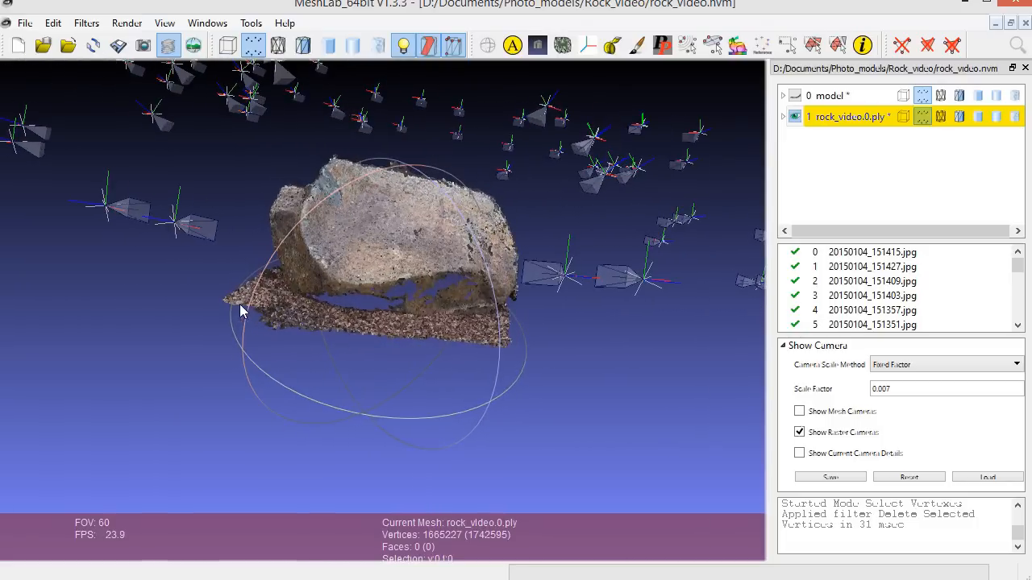
pyautogui.click(86, 24)
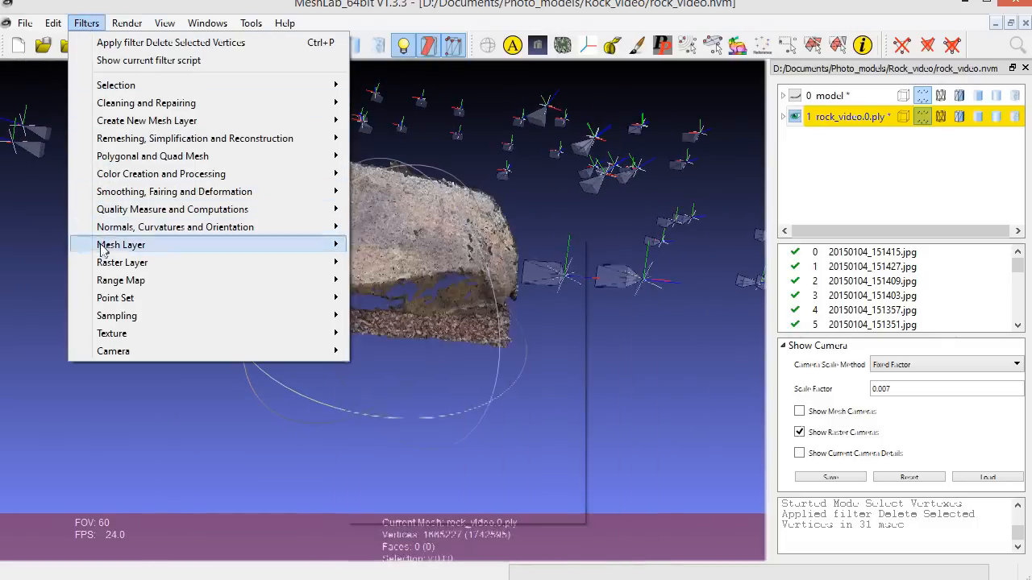
pyautogui.moveTo(110, 298)
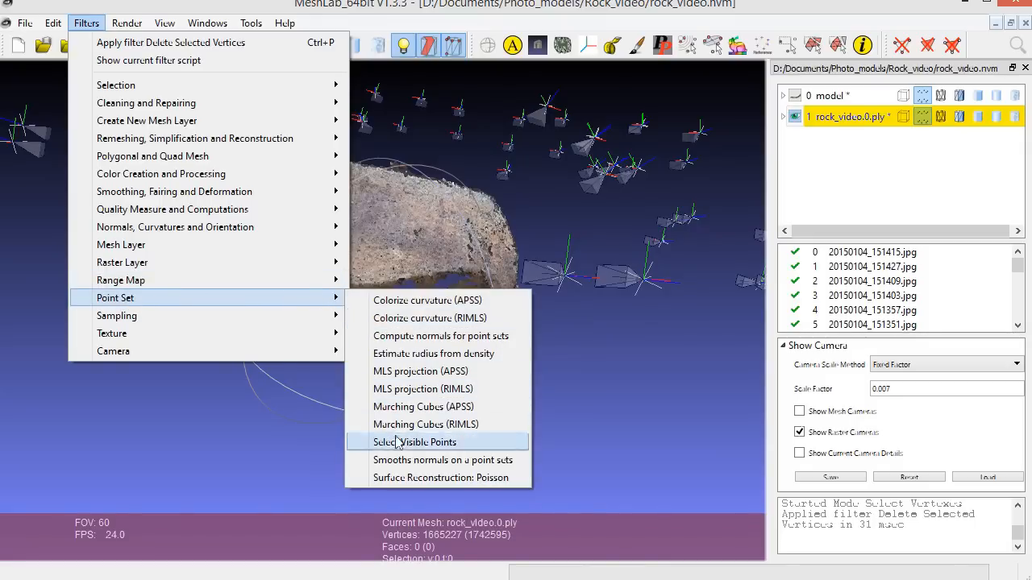
pyautogui.click(497, 480)
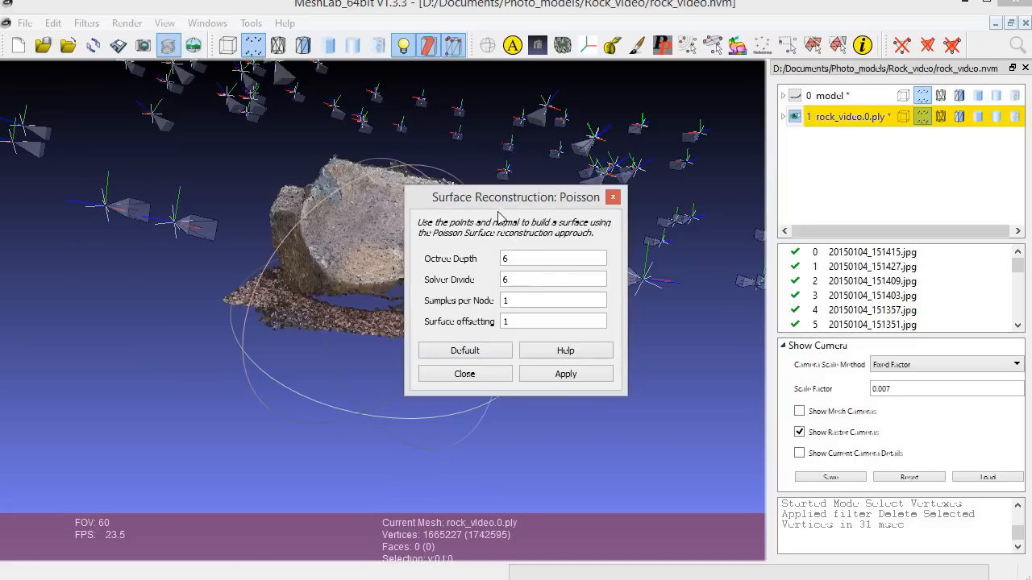
pyautogui.moveTo(497, 204); pyautogui.dragTo(172, 197)
pyautogui.doubleClick(171, 251)
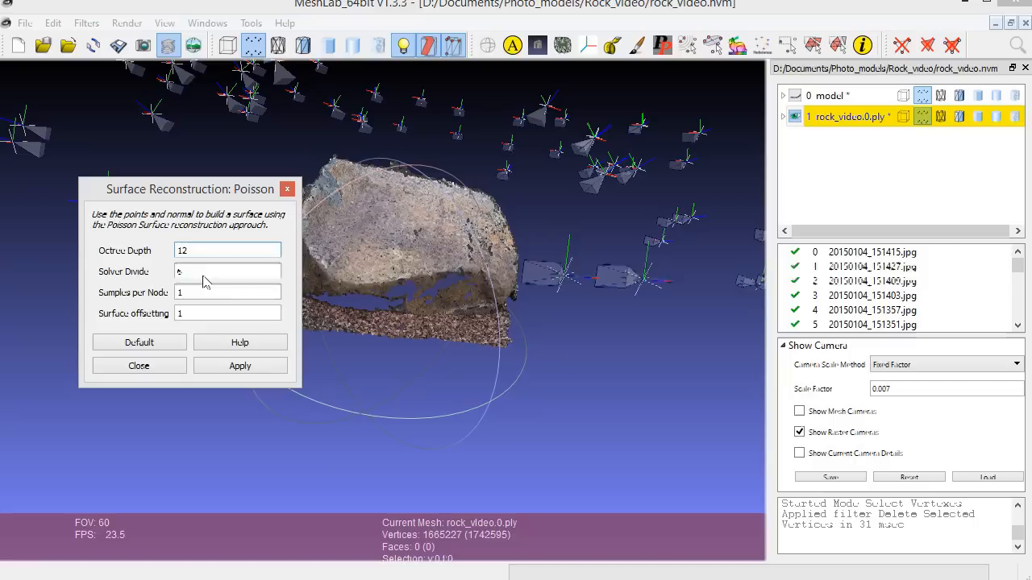
pyautogui.doubleClick(203, 279)
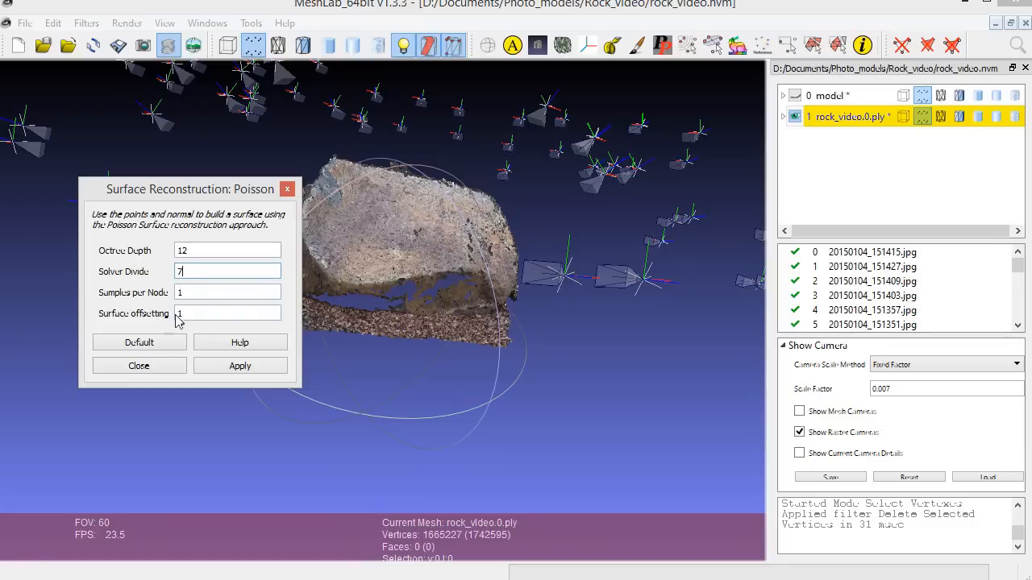
pyautogui.click(227, 369)
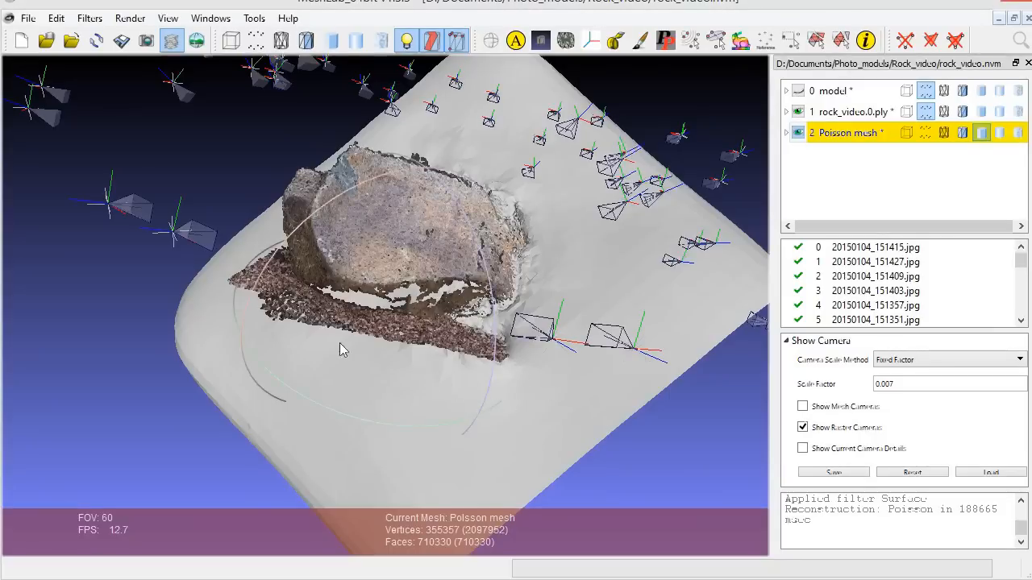
# - Delete the Poisson mesh layer and make the dense cloud rock_video.0.ply the current layer
pyautogui.moveTo(339, 343)
pyautogui.mouseDown()
pyautogui.moveTo(291, 328)
pyautogui.moveTo(220, 234)
pyautogui.moveTo(351, 291)
pyautogui.moveTo(325, 330)
pyautogui.mouseUp()
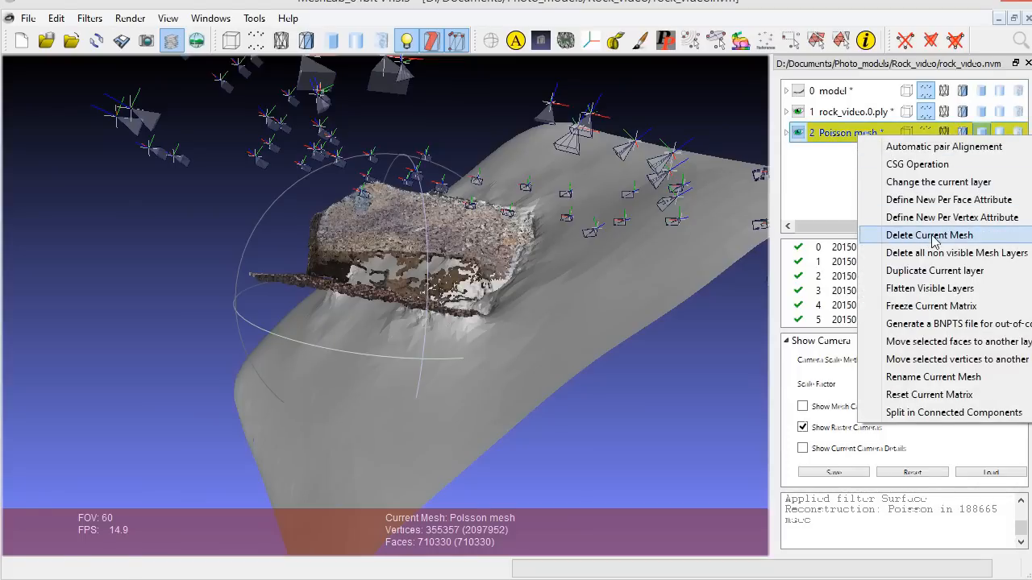
pyautogui.click(931, 236)
pyautogui.moveTo(288, 308); pyautogui.dragTo(415, 362)
pyautogui.click(847, 113)
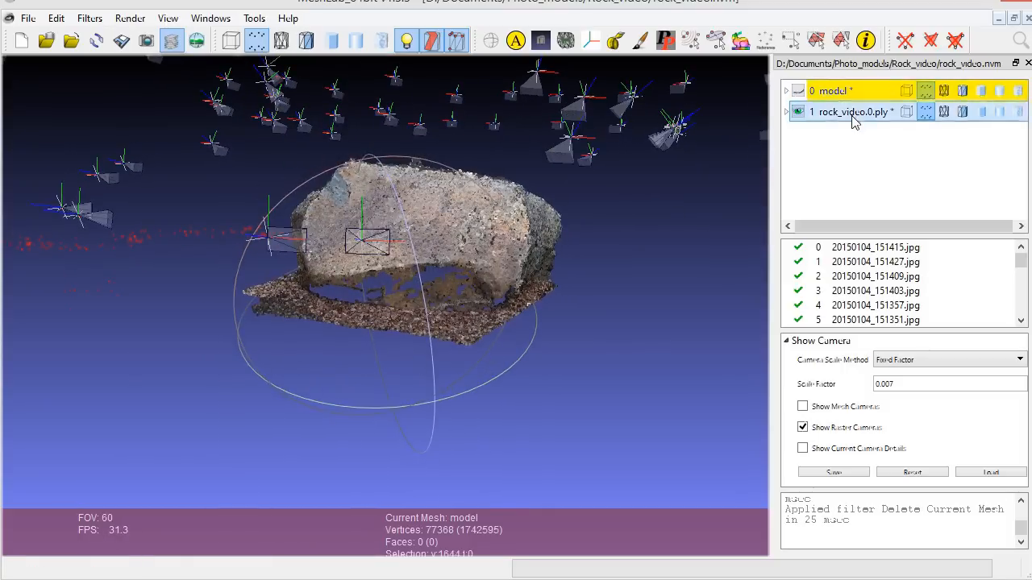
# - Select the dense cloud's triangular corner of ground vertices in front of the rock's broad face and delete it
pyautogui.moveTo(471, 348); pyautogui.dragTo(451, 432)
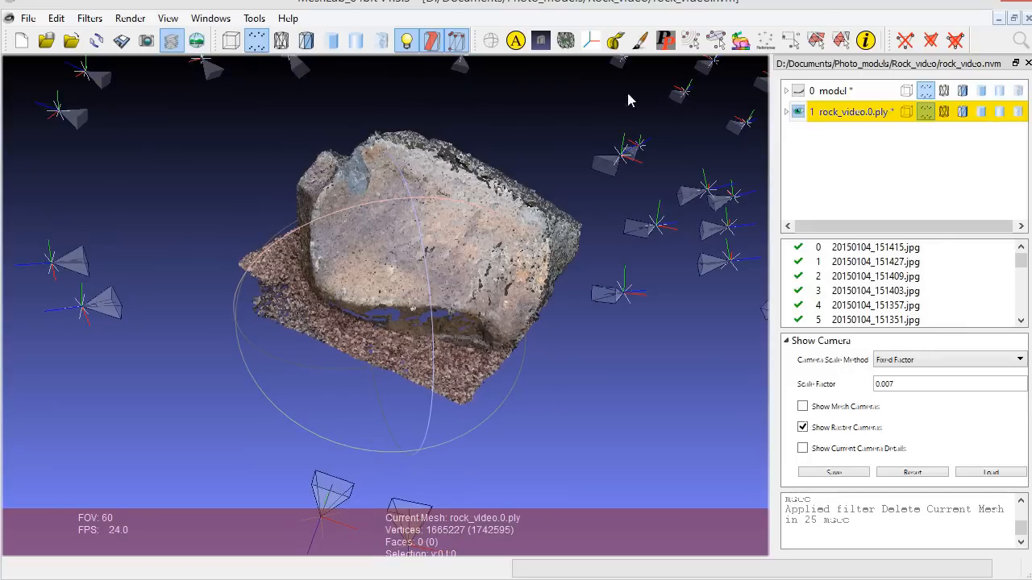
pyautogui.click(790, 40)
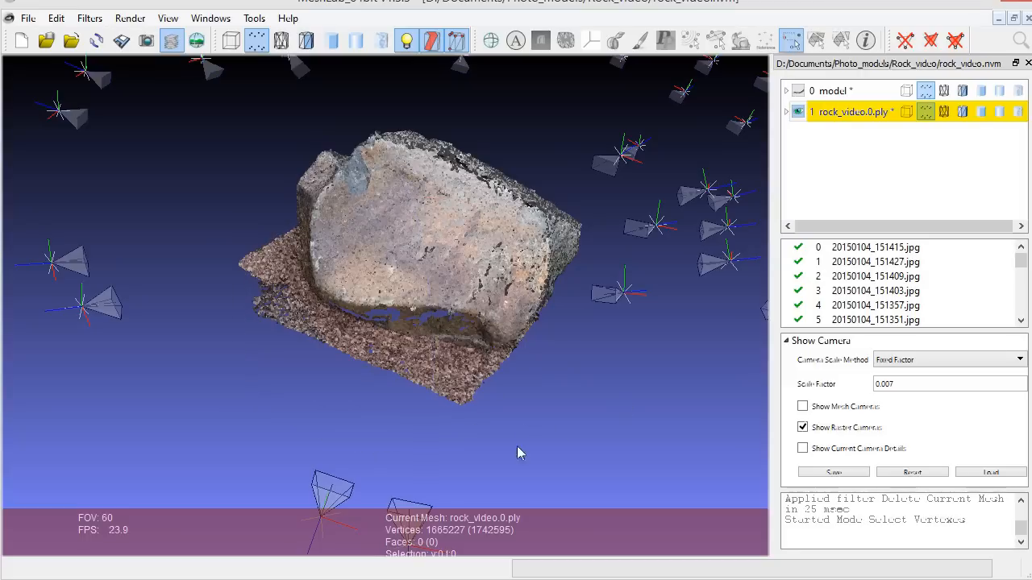
pyautogui.moveTo(499, 456); pyautogui.dragTo(355, 365)
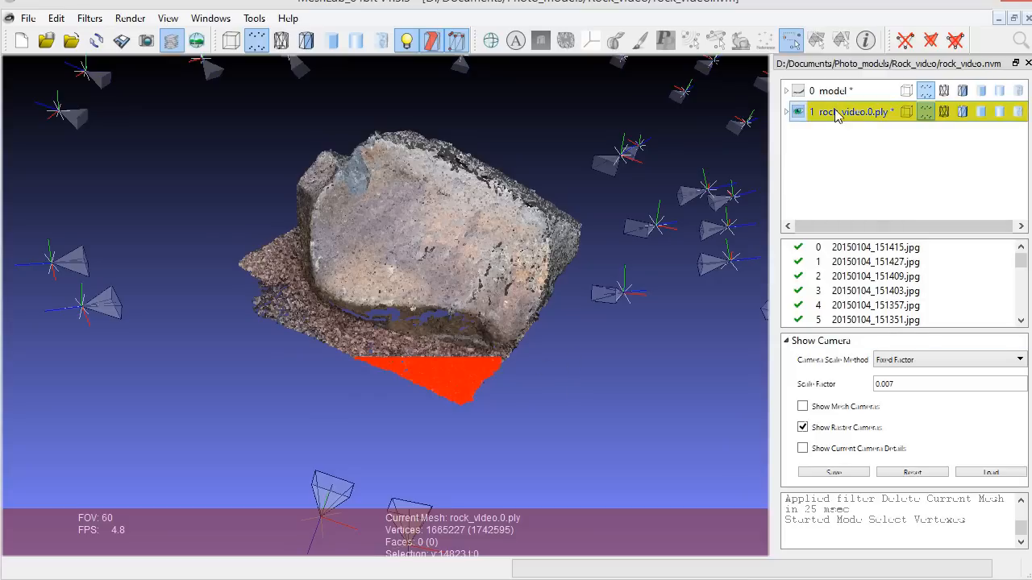
pyautogui.click(904, 40)
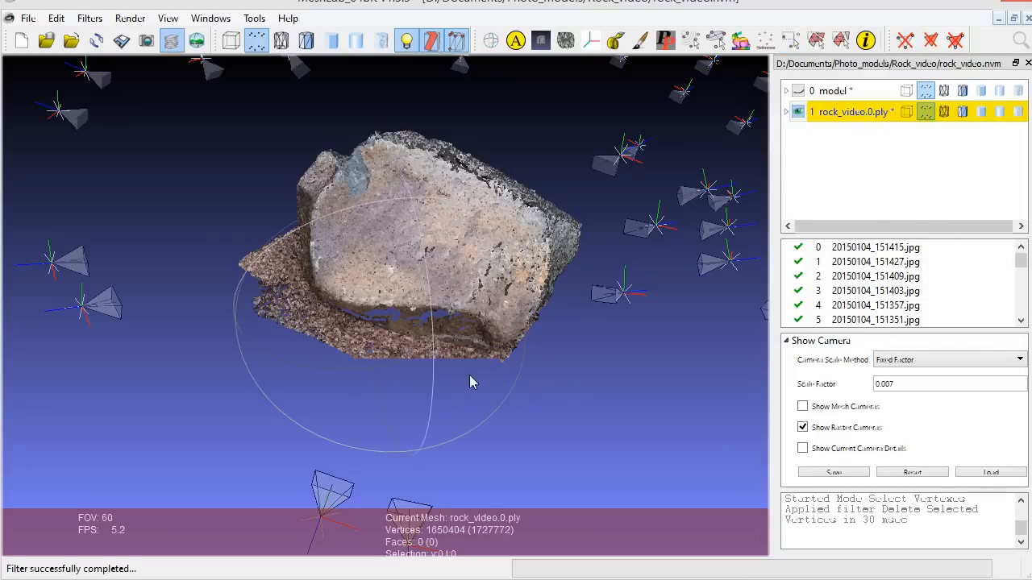
# - Select the wide, shallow wedge of ground vertices still protruding below the rock's broad face and delete it
pyautogui.moveTo(507, 423); pyautogui.dragTo(373, 407)
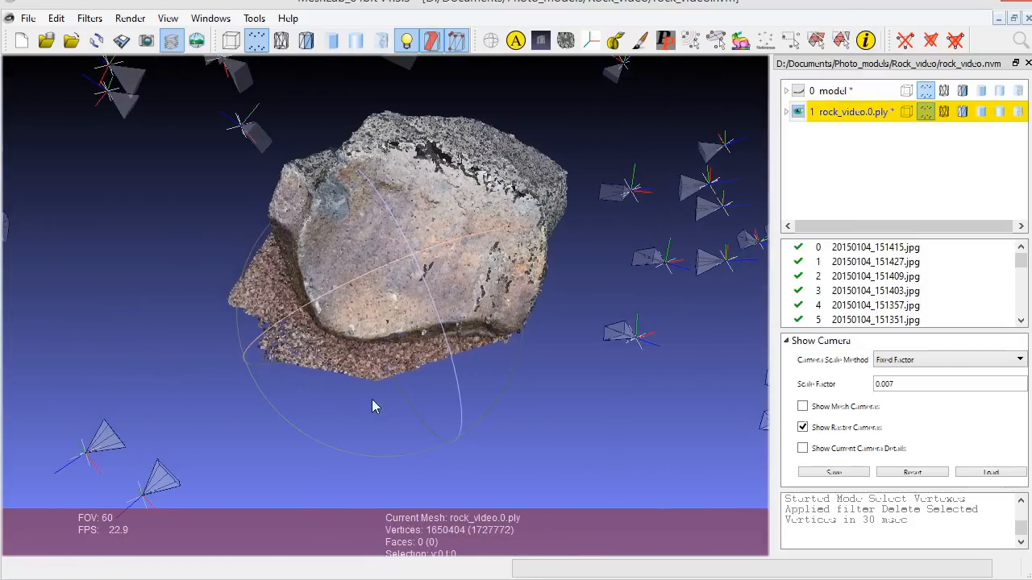
pyautogui.click(791, 41)
pyautogui.moveTo(508, 407); pyautogui.dragTo(259, 346)
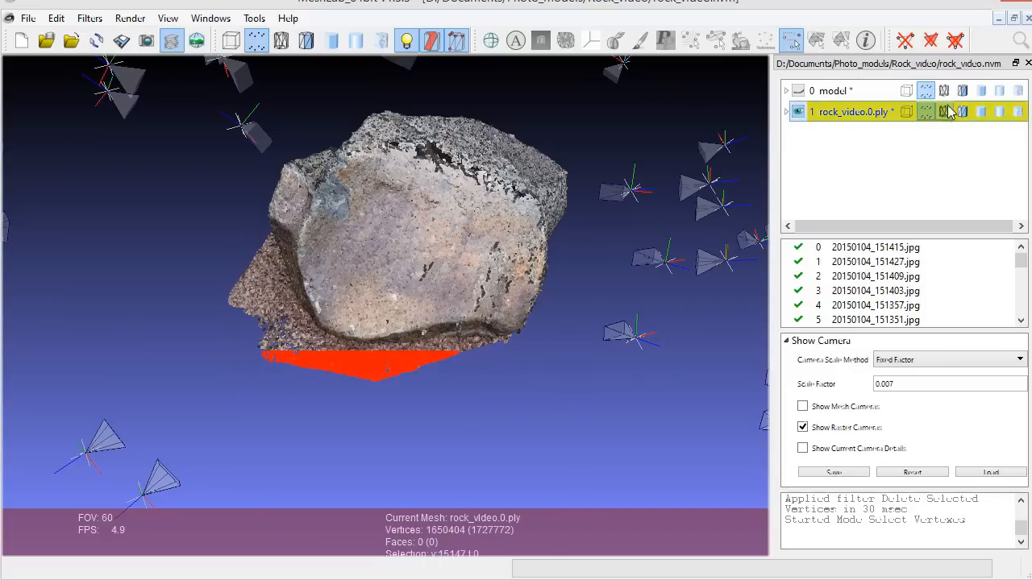
pyautogui.click(930, 40)
# - Select the block of ground vertices extending beyond the rock's narrow end and delete it
pyautogui.moveTo(325, 412); pyautogui.dragTo(456, 281)
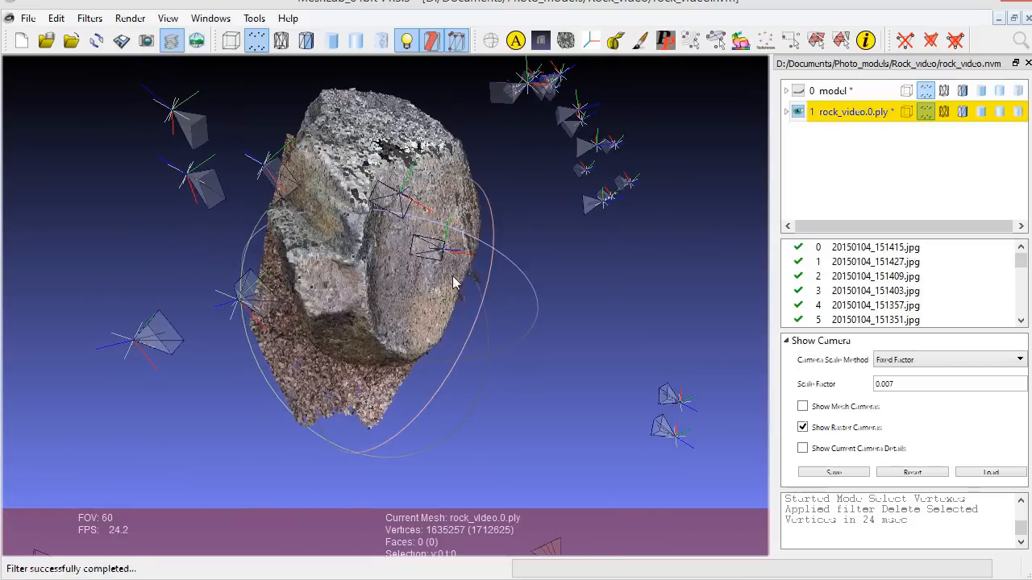
pyautogui.click(790, 40)
pyautogui.moveTo(424, 470); pyautogui.dragTo(238, 369)
pyautogui.click(905, 41)
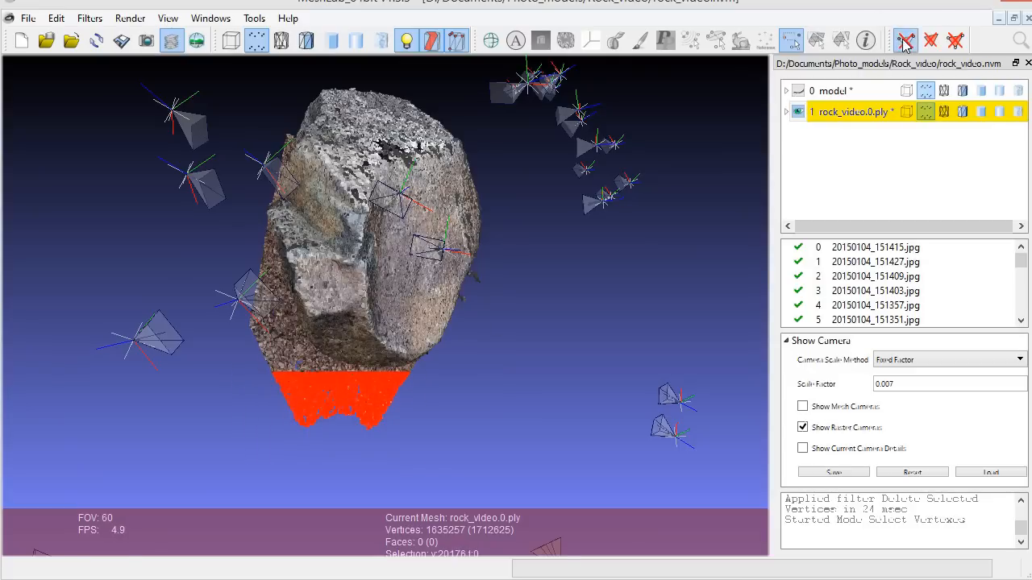
# - Select the pointed ground corner left below the rock's narrow end and delete its vertices
pyautogui.moveTo(511, 422); pyautogui.dragTo(645, 421)
pyautogui.moveTo(408, 425); pyautogui.dragTo(472, 323)
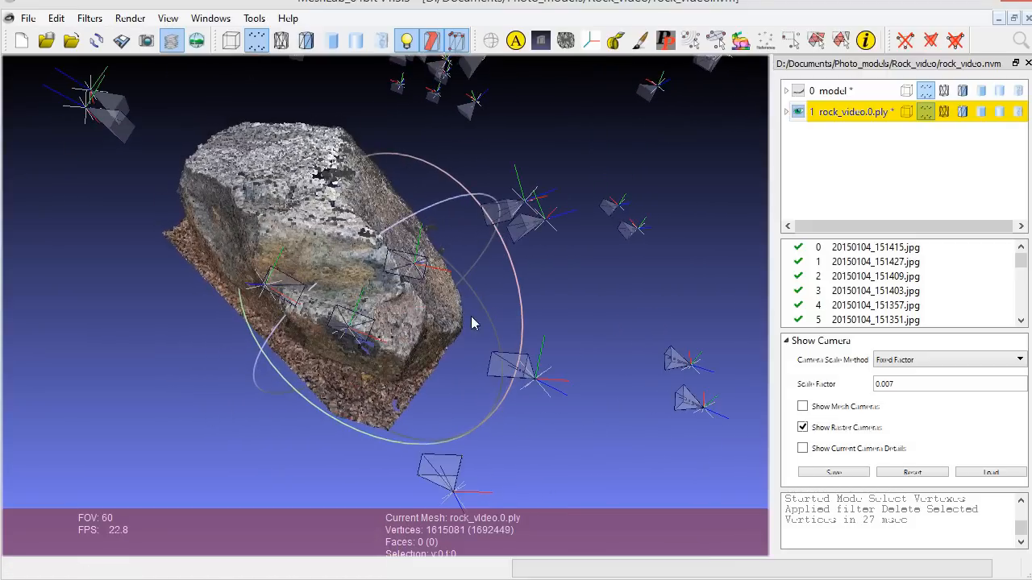
pyautogui.click(790, 40)
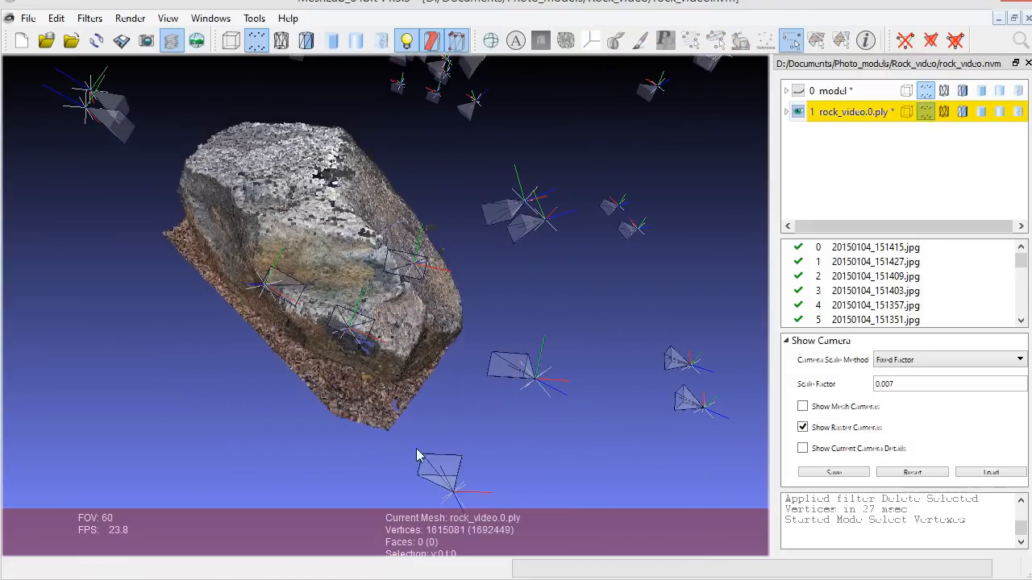
pyautogui.moveTo(484, 454); pyautogui.dragTo(284, 391)
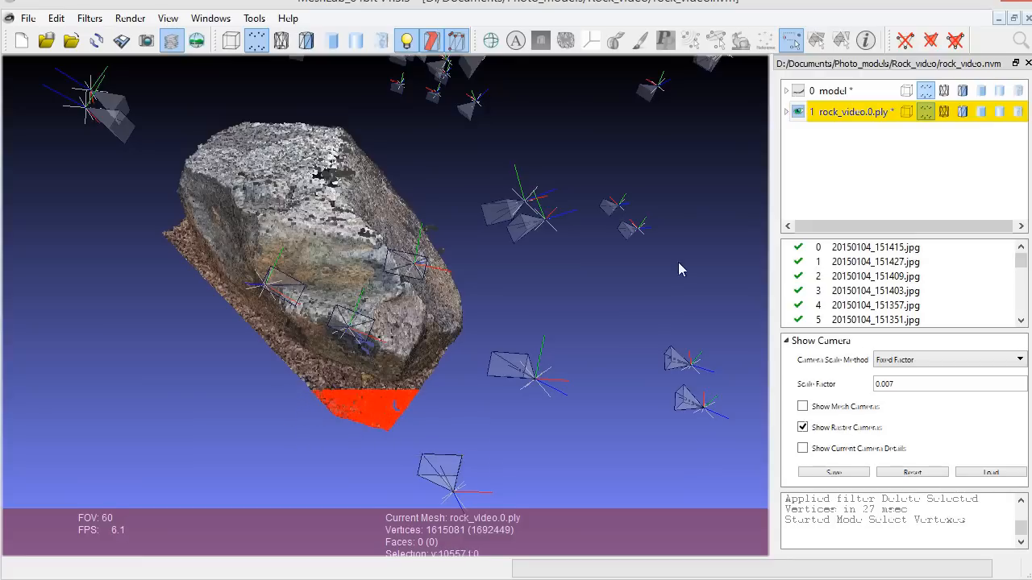
pyautogui.click(904, 40)
# - Trim the remaining shallow triangle of ground vertices below the rock's narrow end by selecting and deleting it
pyautogui.moveTo(122, 278); pyautogui.dragTo(127, 334)
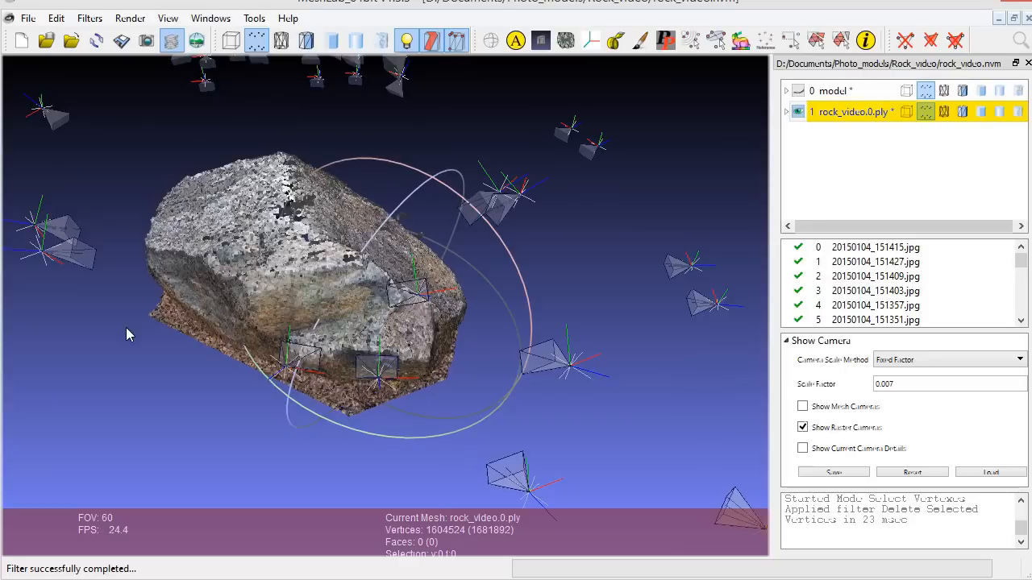
pyautogui.moveTo(448, 302); pyautogui.dragTo(396, 277)
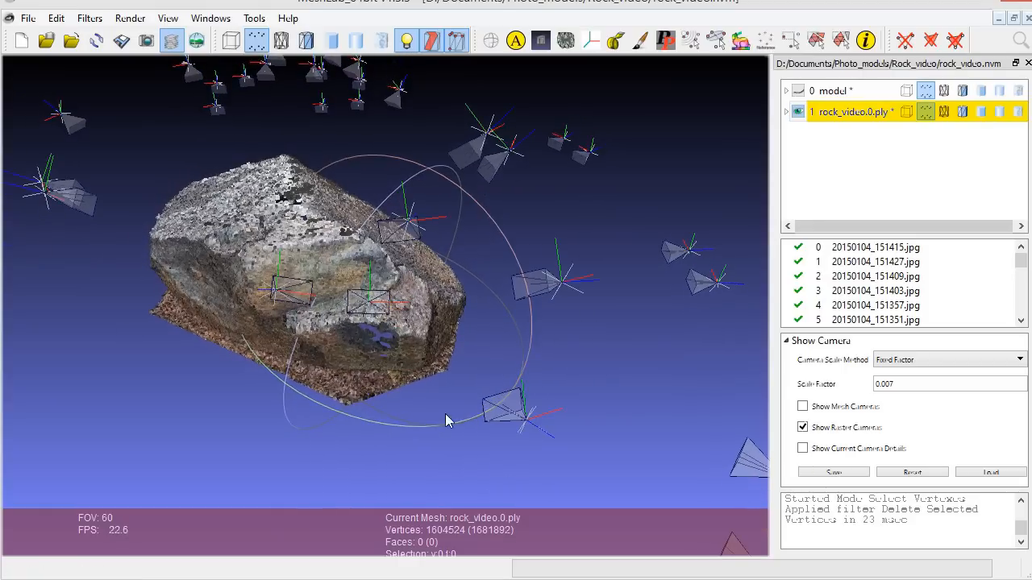
pyautogui.click(790, 40)
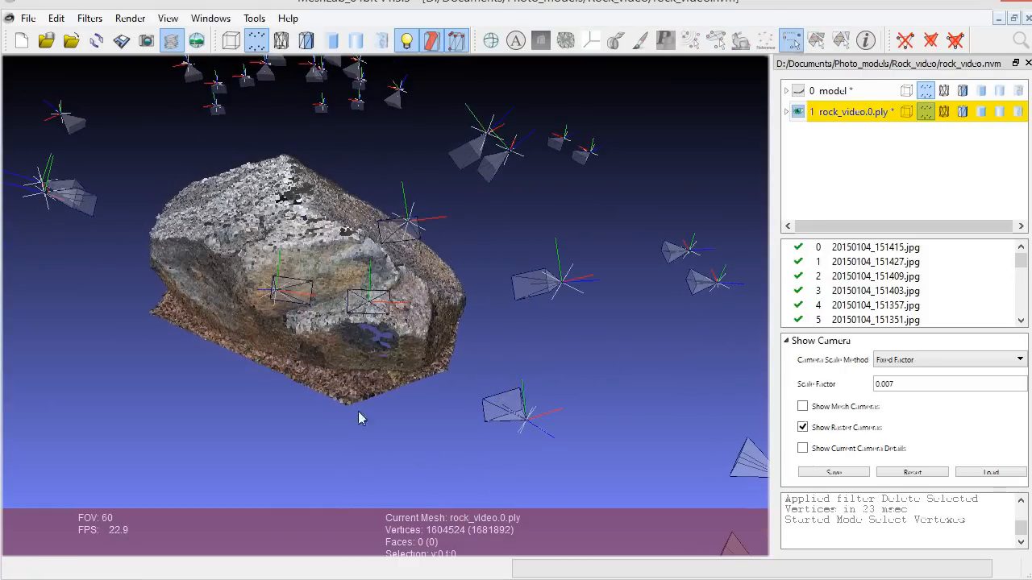
pyautogui.moveTo(435, 439); pyautogui.dragTo(243, 377)
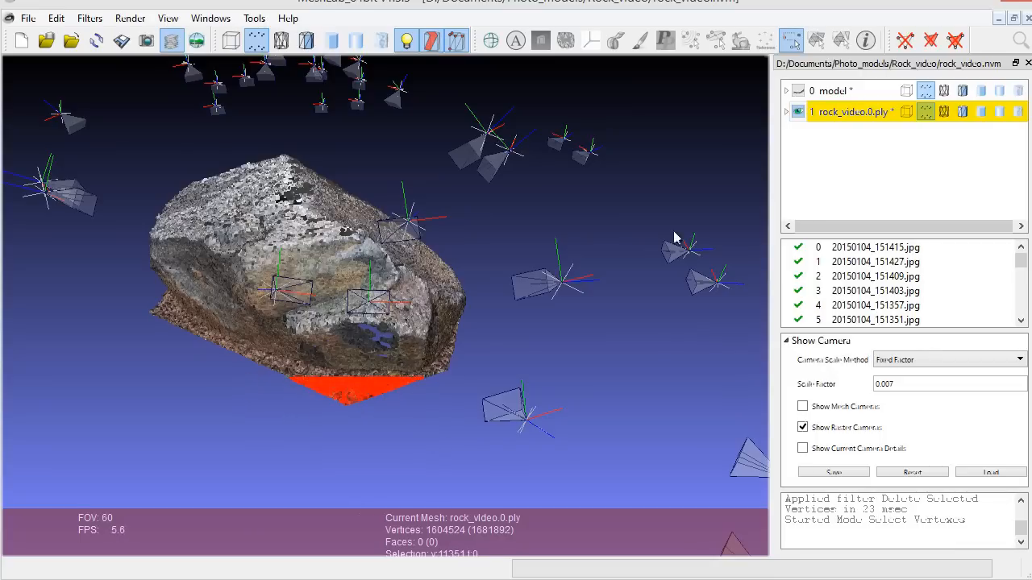
pyautogui.click(904, 41)
# - Select the protruding ground corner below the dark undercut face on the rock's other side and delete its vertices
pyautogui.moveTo(468, 409); pyautogui.dragTo(337, 401)
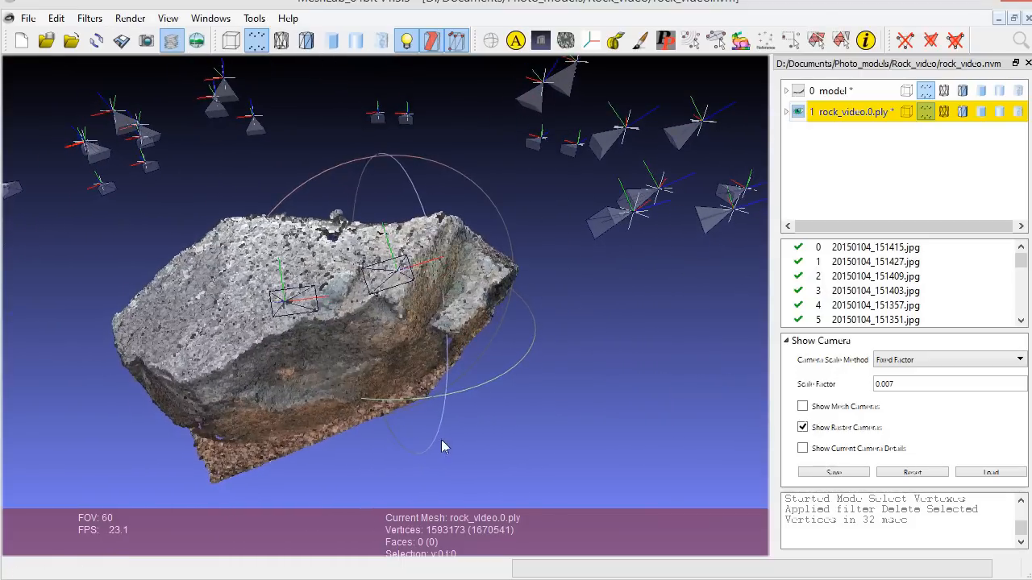
pyautogui.moveTo(443, 444); pyautogui.dragTo(481, 383)
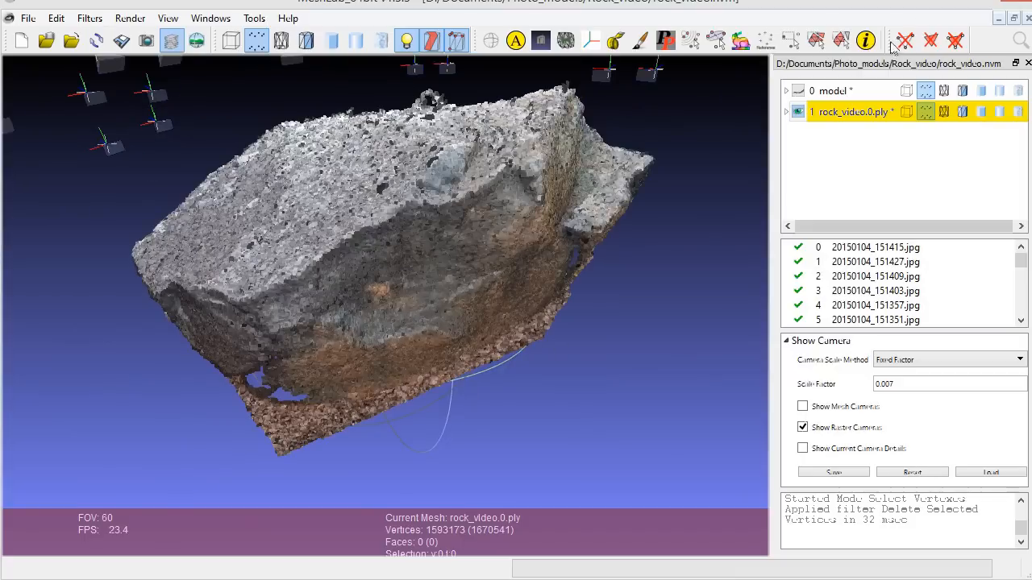
pyautogui.click(790, 40)
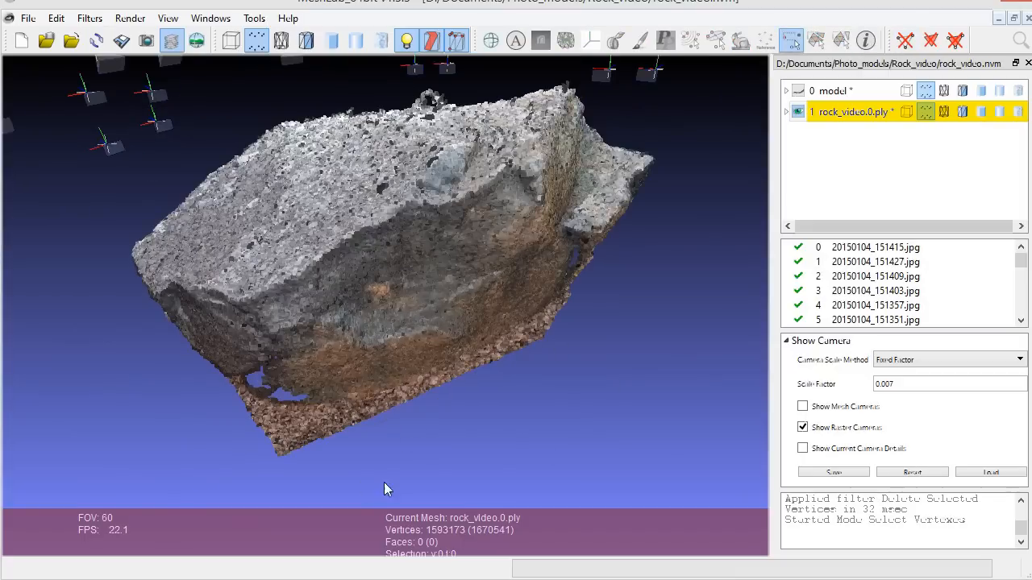
pyautogui.moveTo(227, 454); pyautogui.dragTo(191, 413)
pyautogui.click(904, 40)
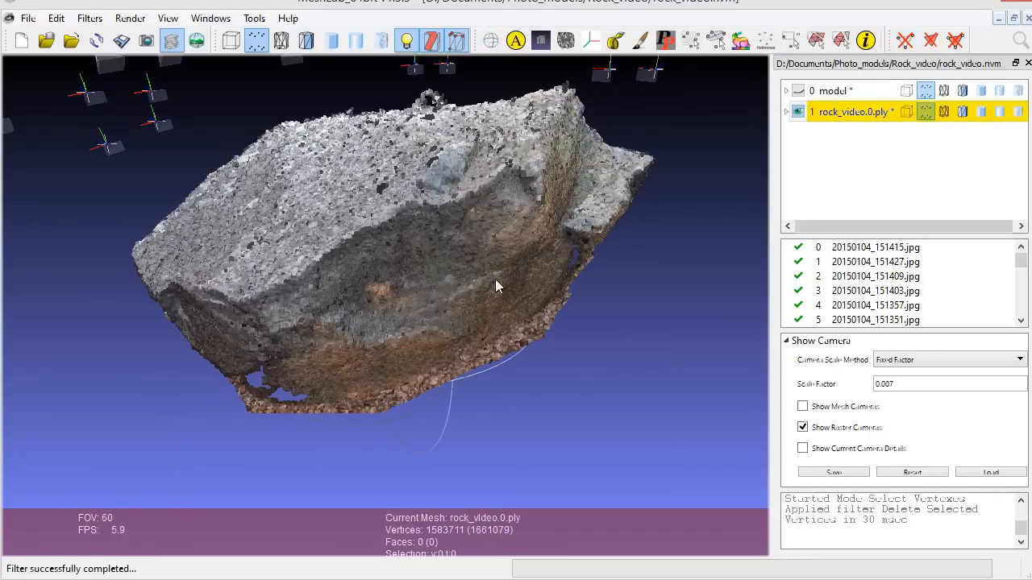
# - Run Poisson surface reconstruction on the trimmed dense cloud with octree depth 12 and solver divide 7
pyautogui.moveTo(478, 394); pyautogui.dragTo(376, 414)
pyautogui.moveTo(168, 214); pyautogui.dragTo(270, 288)
pyautogui.click(90, 18)
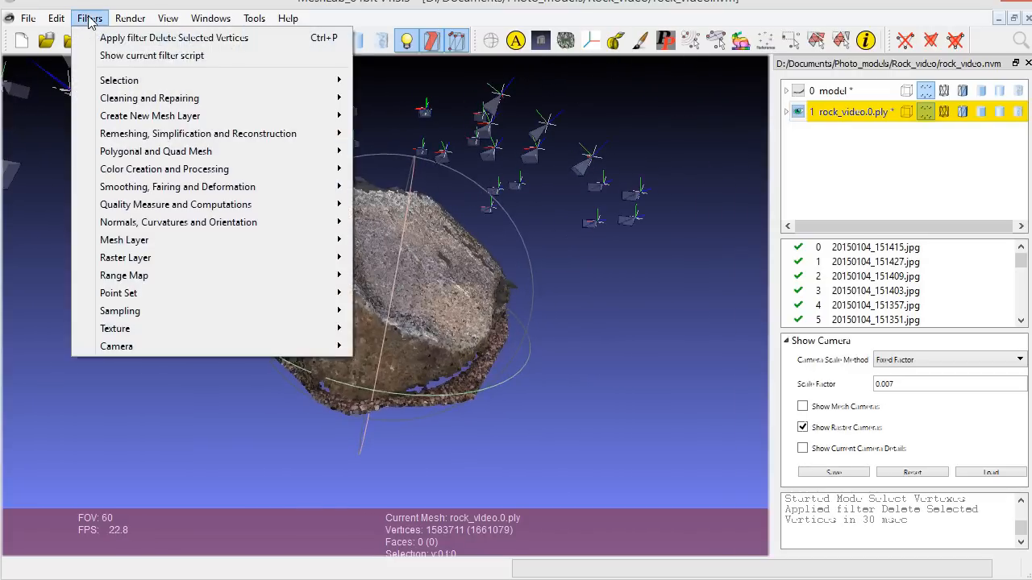
pyautogui.moveTo(129, 299)
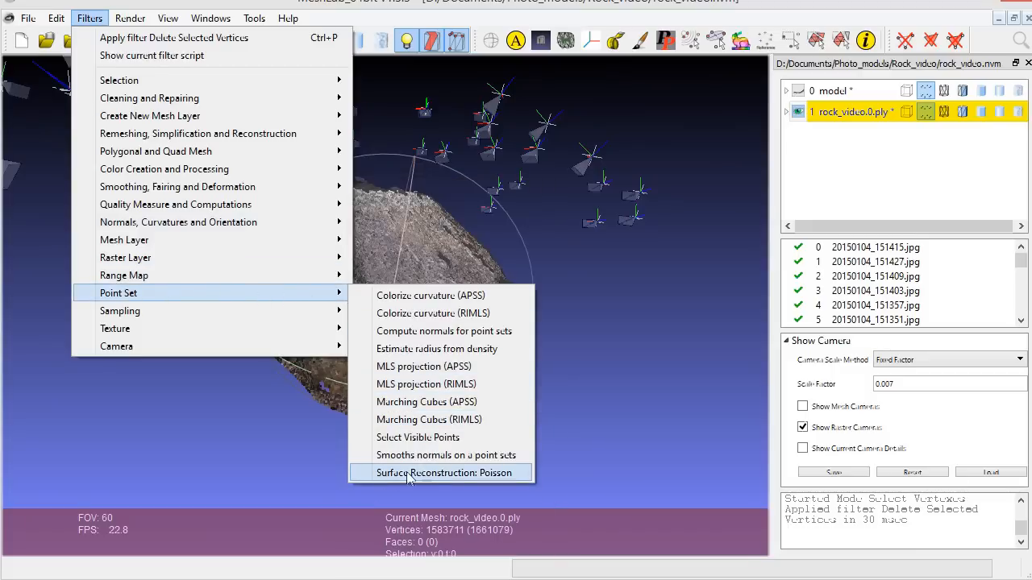
pyautogui.click(498, 475)
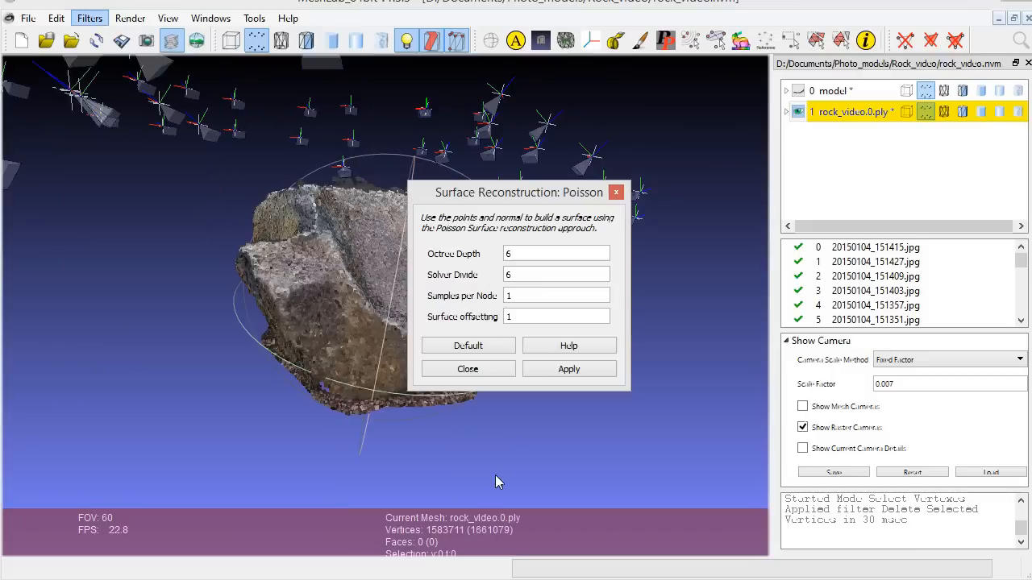
pyautogui.doubleClick(508, 255)
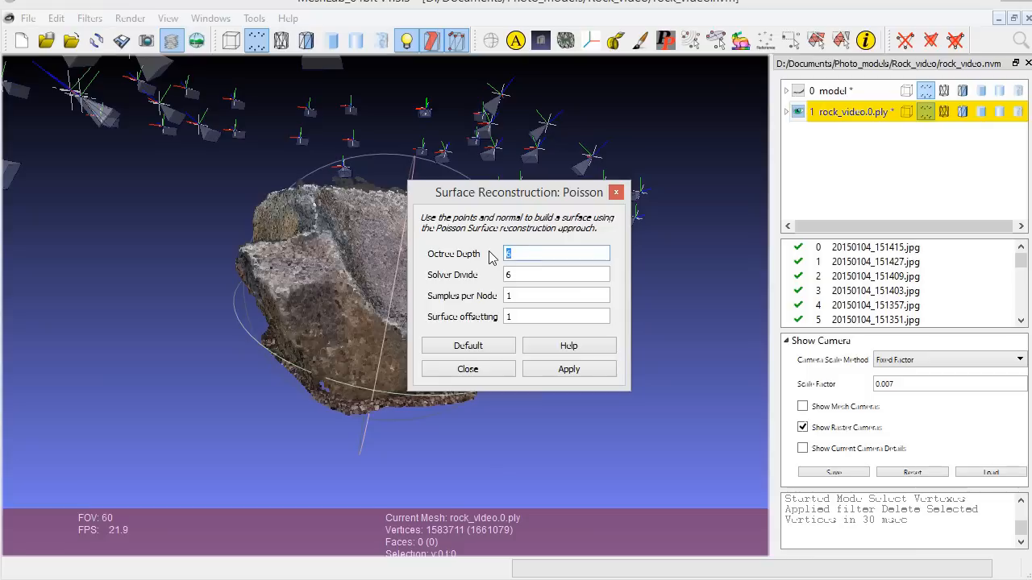
pyautogui.write('12')
pyautogui.doubleClick(508, 274)
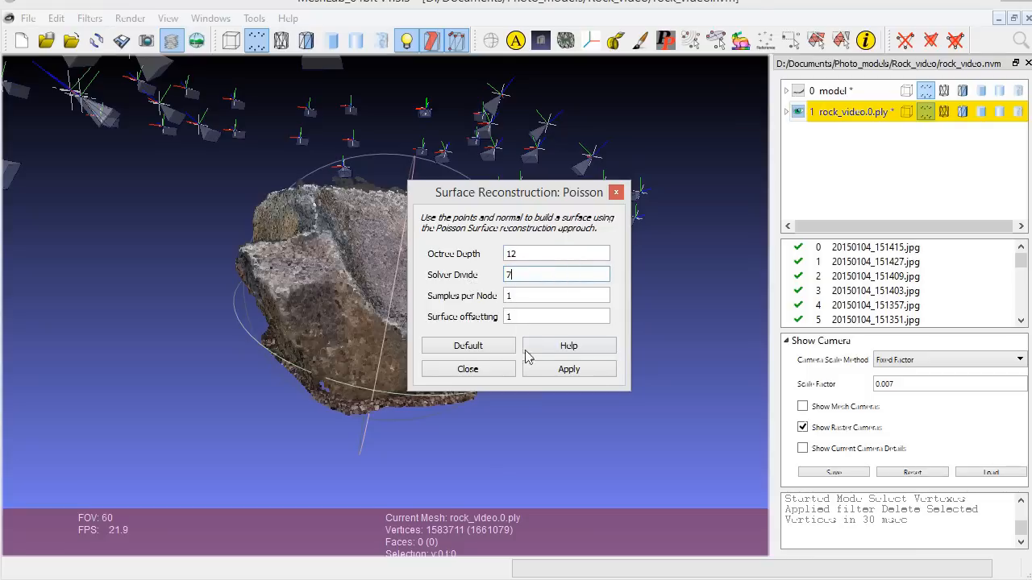
pyautogui.click(588, 376)
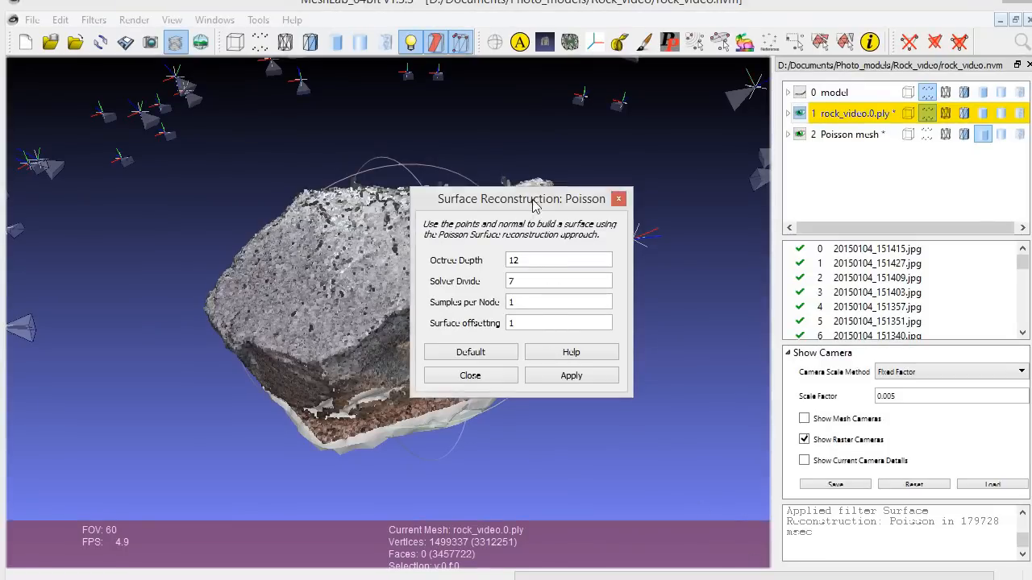
pyautogui.moveTo(531, 206); pyautogui.dragTo(599, 254)
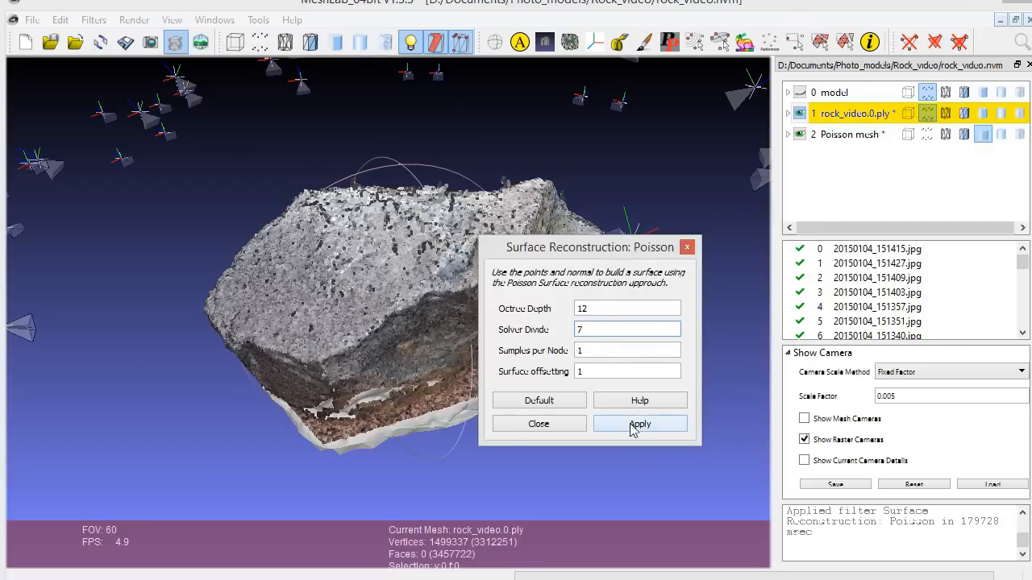
# - Close the Poisson reconstruction settings and hide the rock_video.0.ply point cloud layer so only the Poisson mesh is shown
pyautogui.click(577, 427)
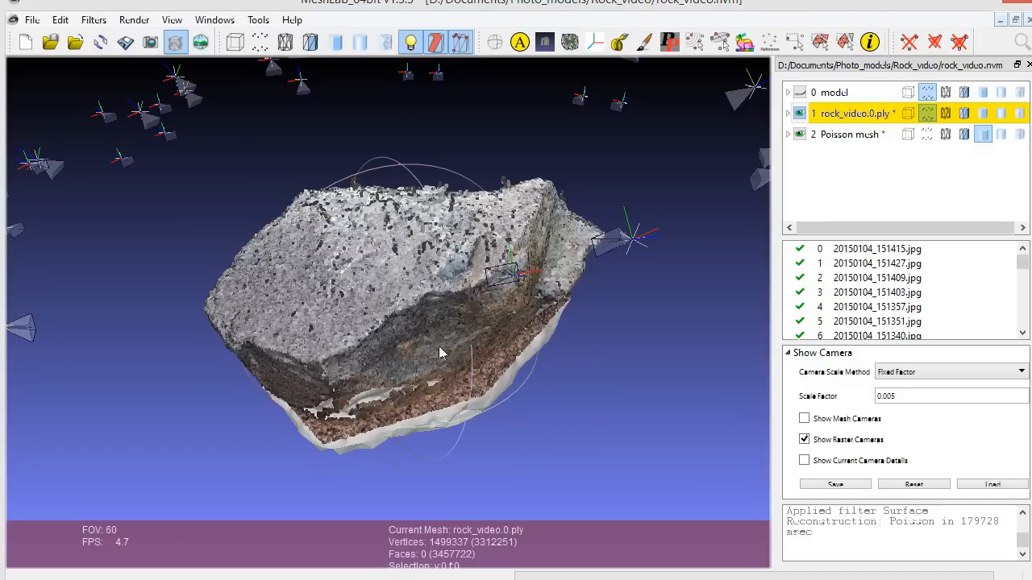
pyautogui.click(798, 114)
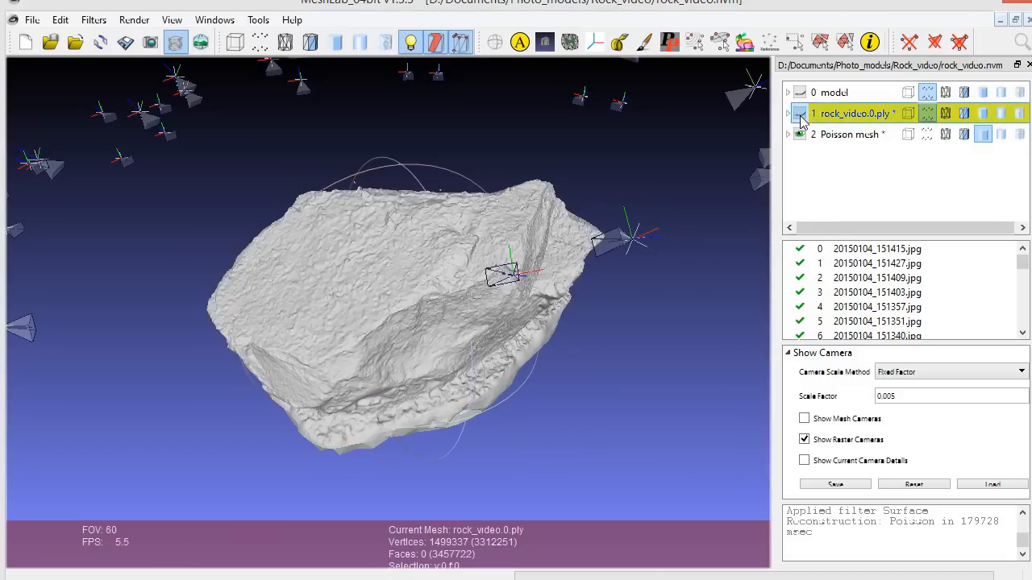
# - Examine the untextured Poisson mesh from all sides, including its surface detail, undercut ground edge and closed underside
pyautogui.moveTo(506, 352); pyautogui.dragTo(350, 283)
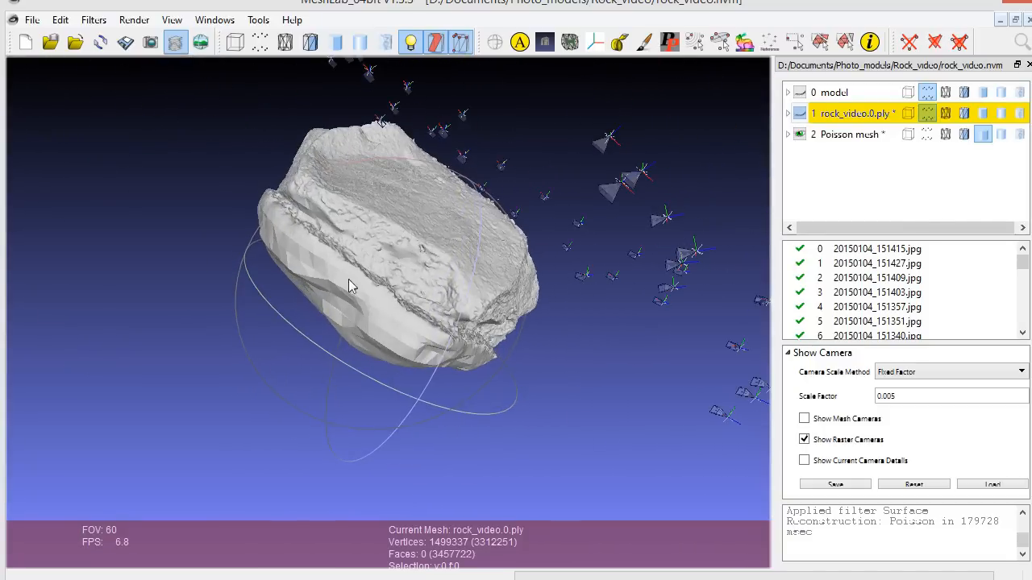
pyautogui.moveTo(202, 237); pyautogui.dragTo(345, 318)
pyautogui.scroll(5, 345, 318)
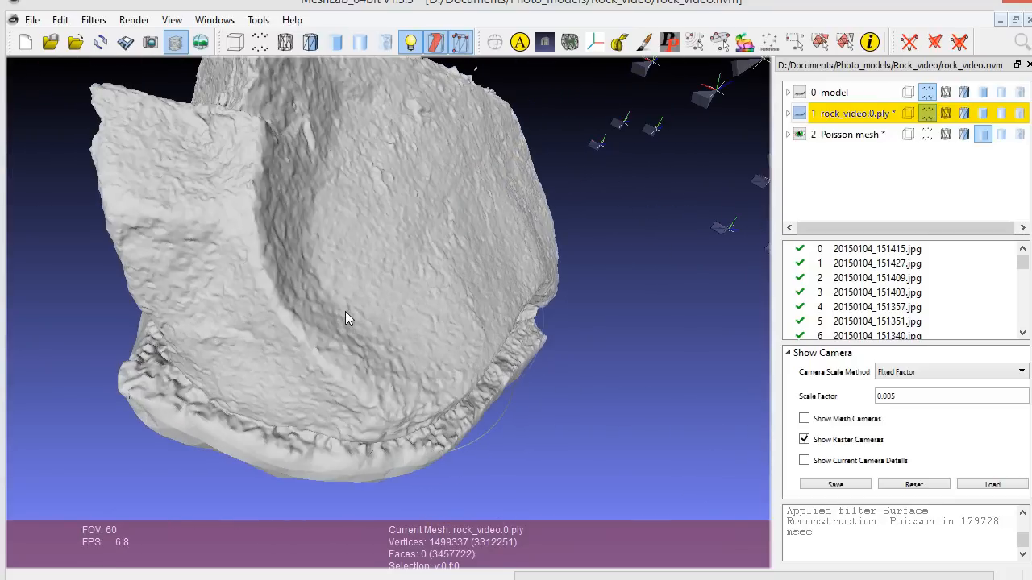
pyautogui.moveTo(171, 262); pyautogui.dragTo(247, 302)
pyautogui.moveTo(621, 397); pyautogui.dragTo(270, 269)
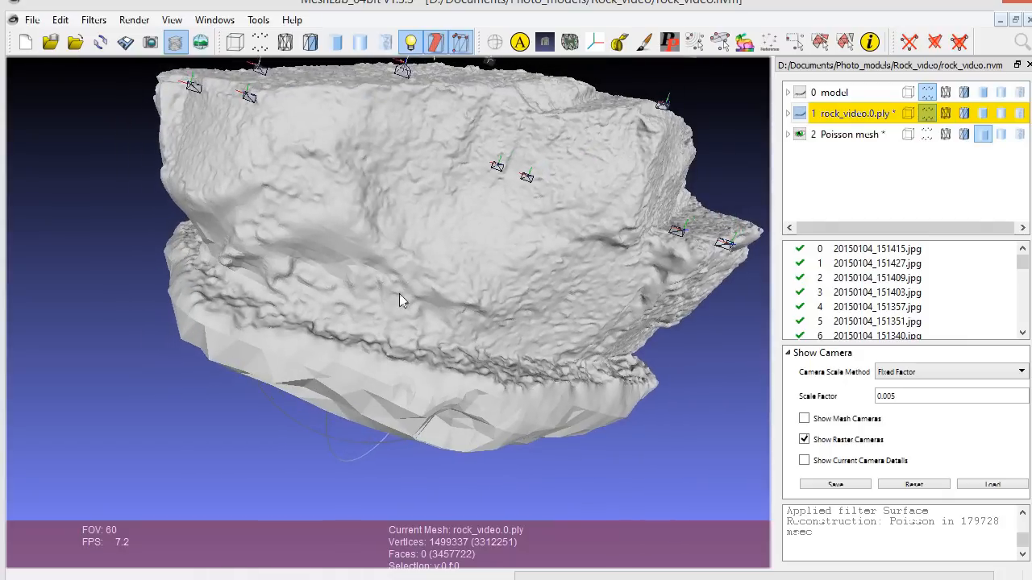
pyautogui.moveTo(399, 295); pyautogui.dragTo(436, 184)
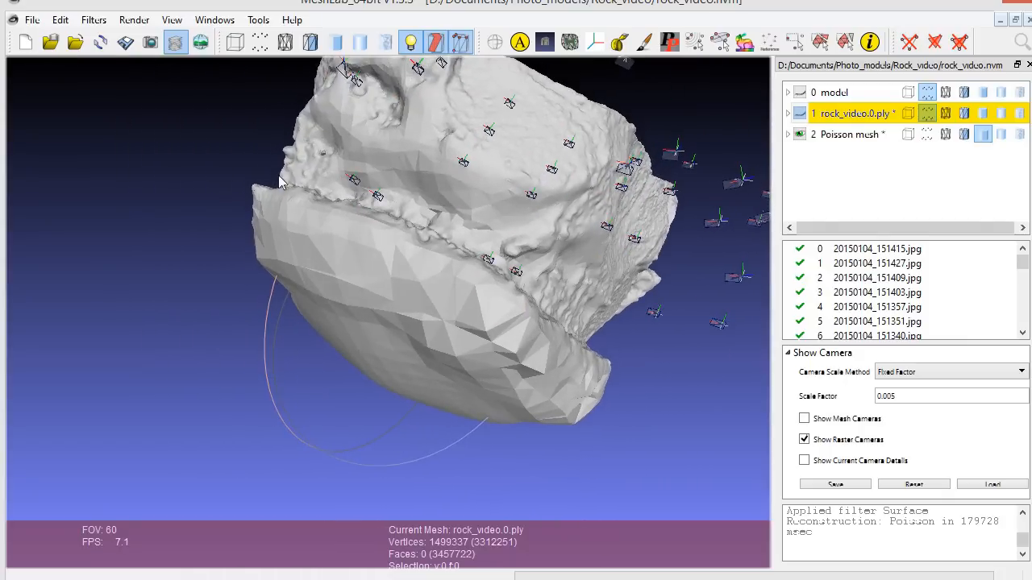
pyautogui.moveTo(278, 181); pyautogui.dragTo(313, 310)
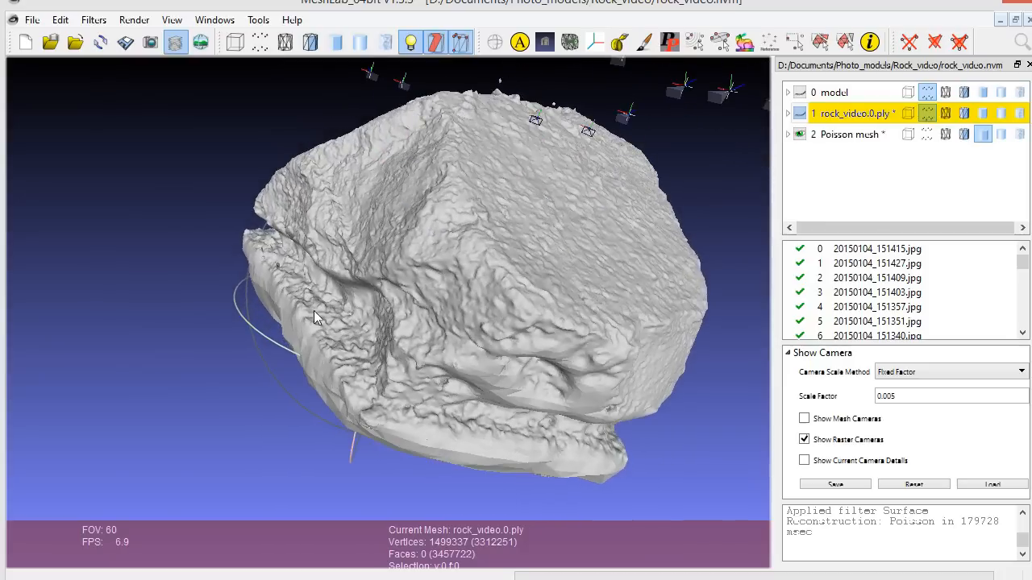
pyautogui.moveTo(668, 375); pyautogui.dragTo(666, 331)
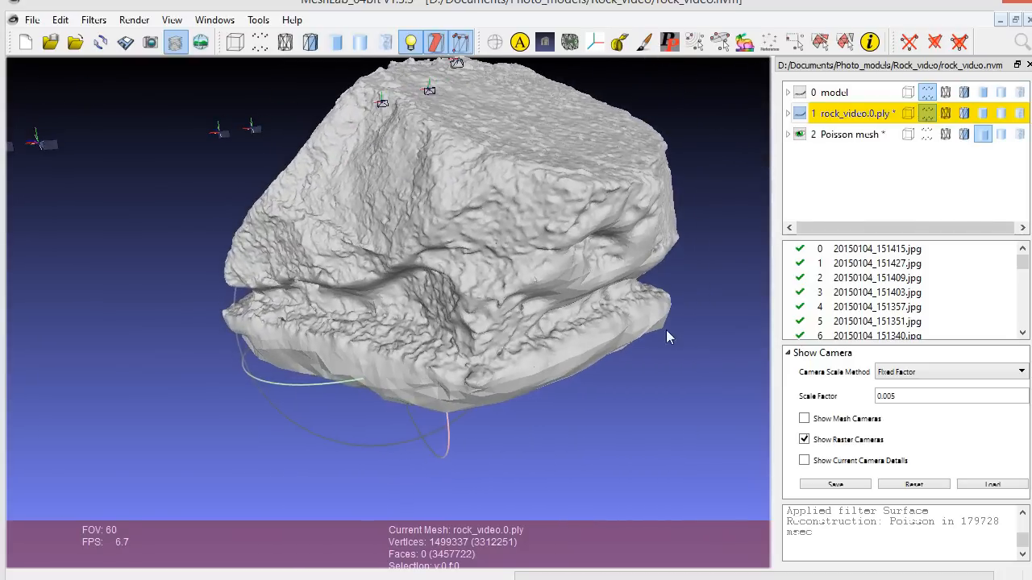
pyautogui.moveTo(488, 216); pyautogui.dragTo(382, 277)
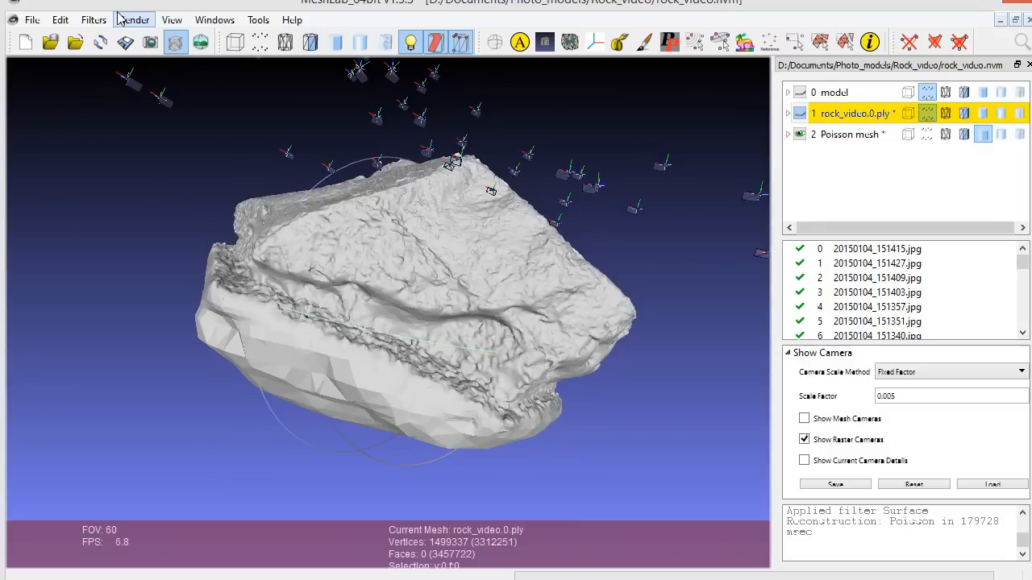
# - Try to select non-manifold edges while the rock_video.0.ply point cloud is the current layer
pyautogui.click(94, 20)
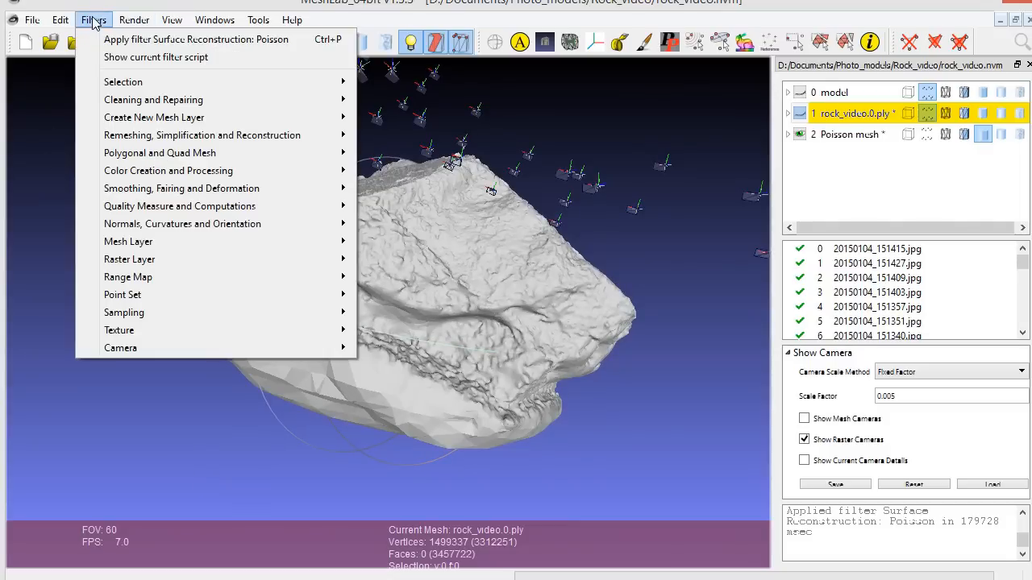
pyautogui.moveTo(105, 85)
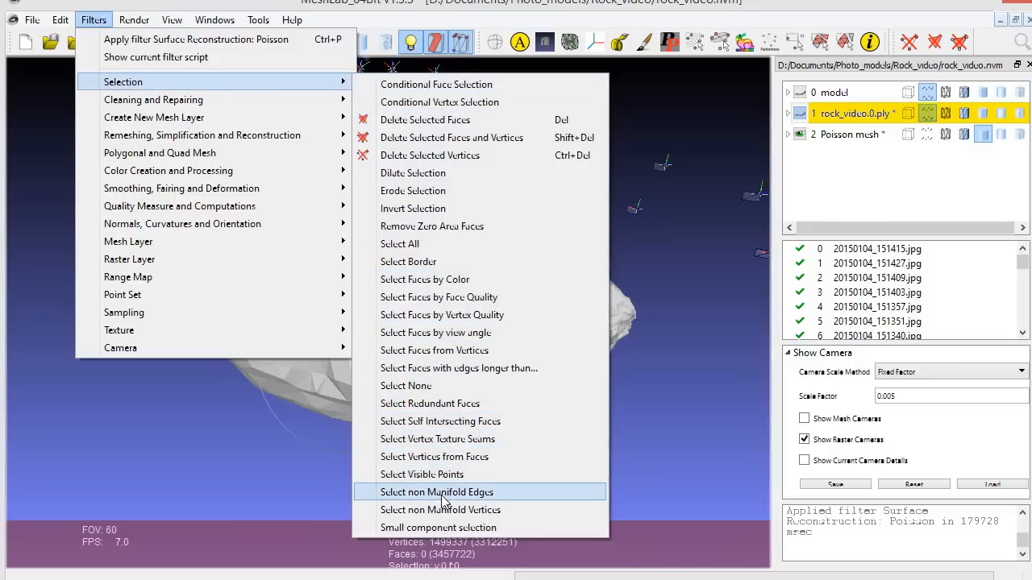
pyautogui.click(488, 494)
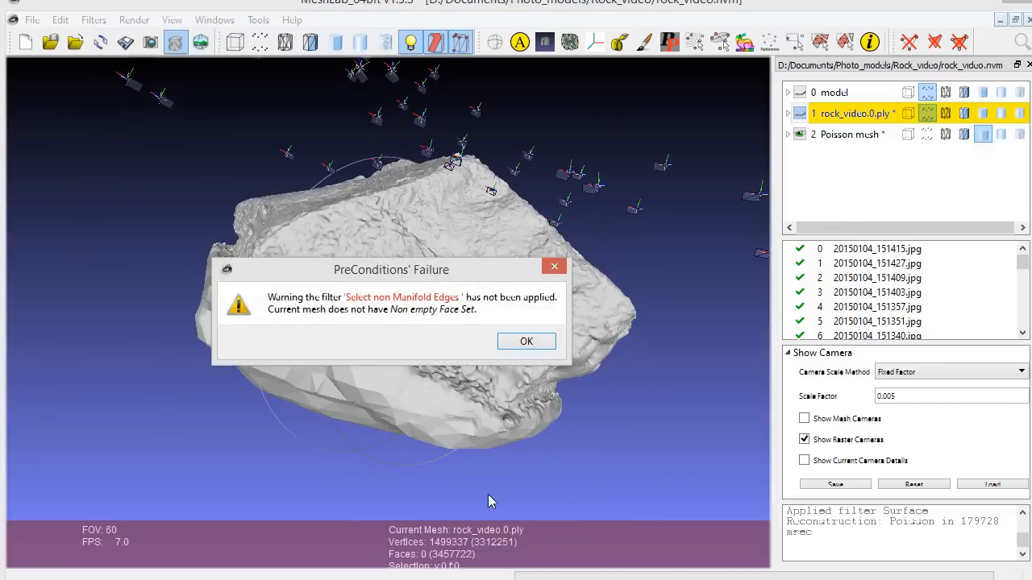
pyautogui.click(506, 343)
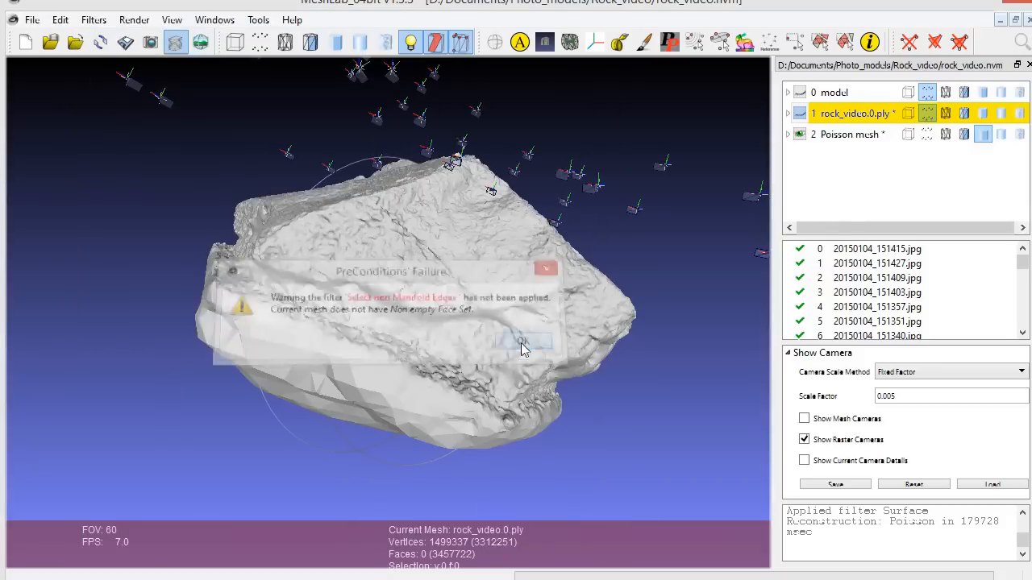
# - Make the Poisson mesh the current layer, select its non-manifold edges and delete the selected vertices
pyautogui.click(850, 133)
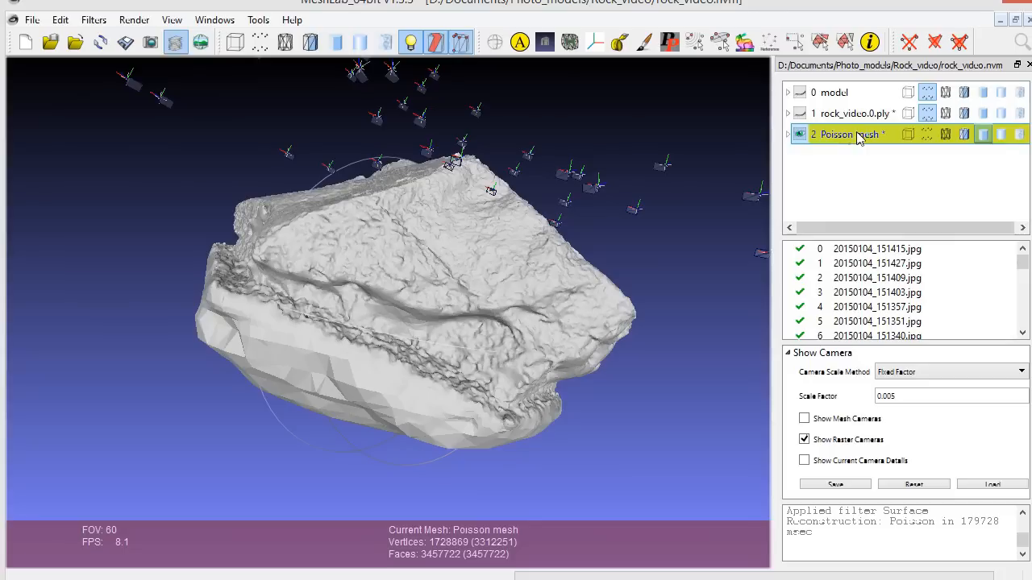
pyautogui.click(93, 20)
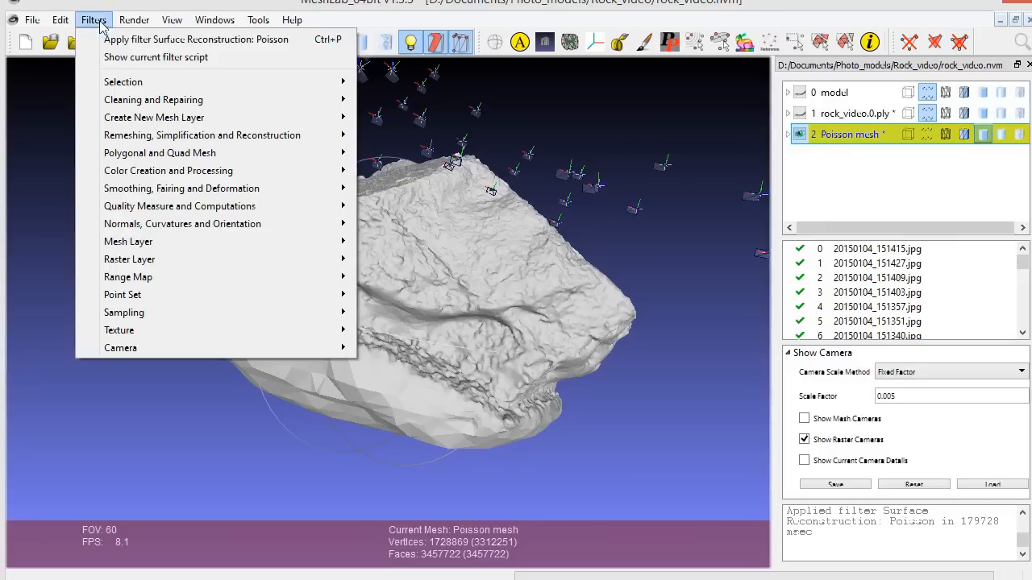
pyautogui.moveTo(138, 81)
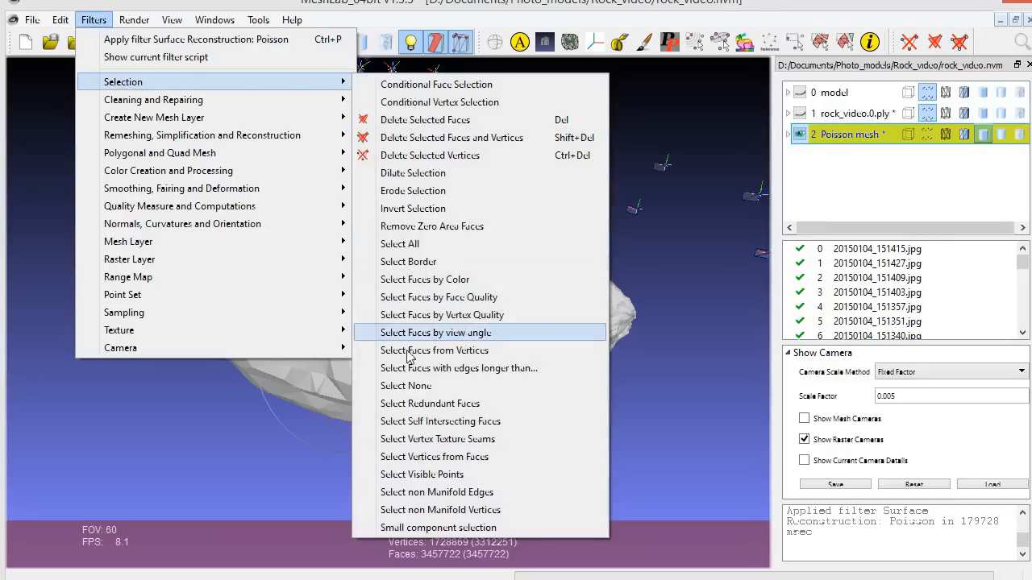
pyautogui.click(439, 493)
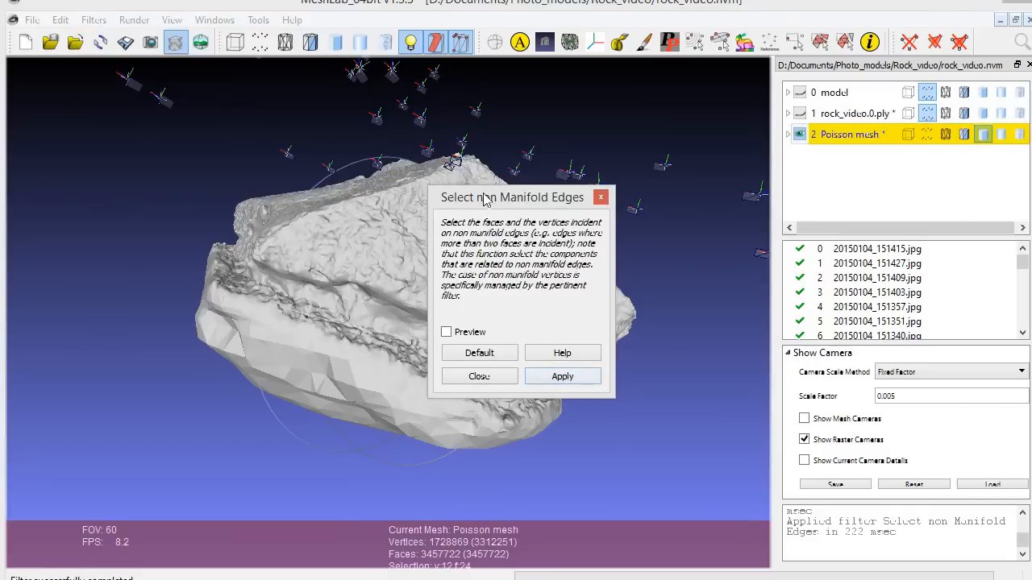
pyautogui.moveTo(485, 199); pyautogui.dragTo(695, 283)
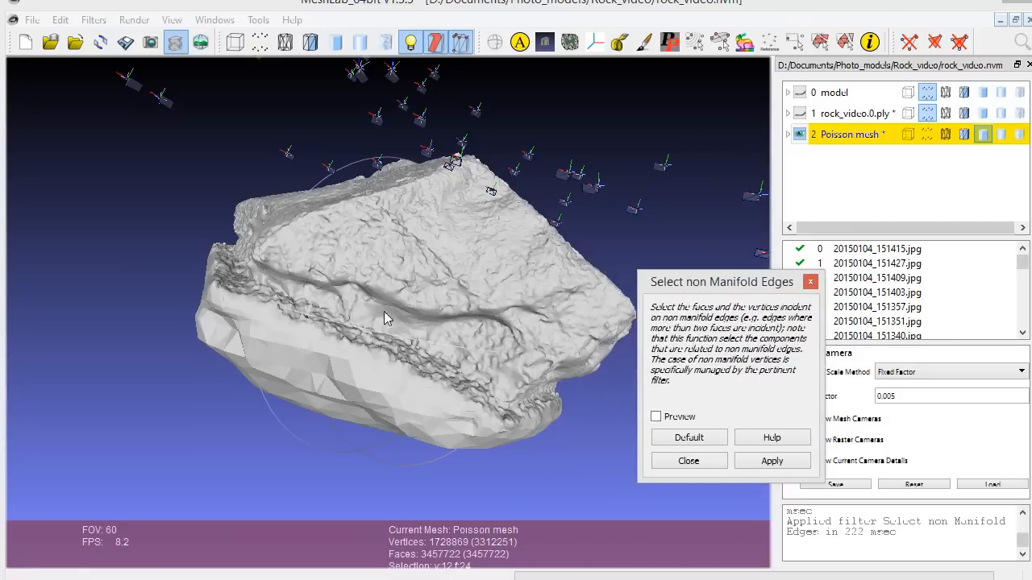
pyautogui.moveTo(411, 294); pyautogui.dragTo(278, 304)
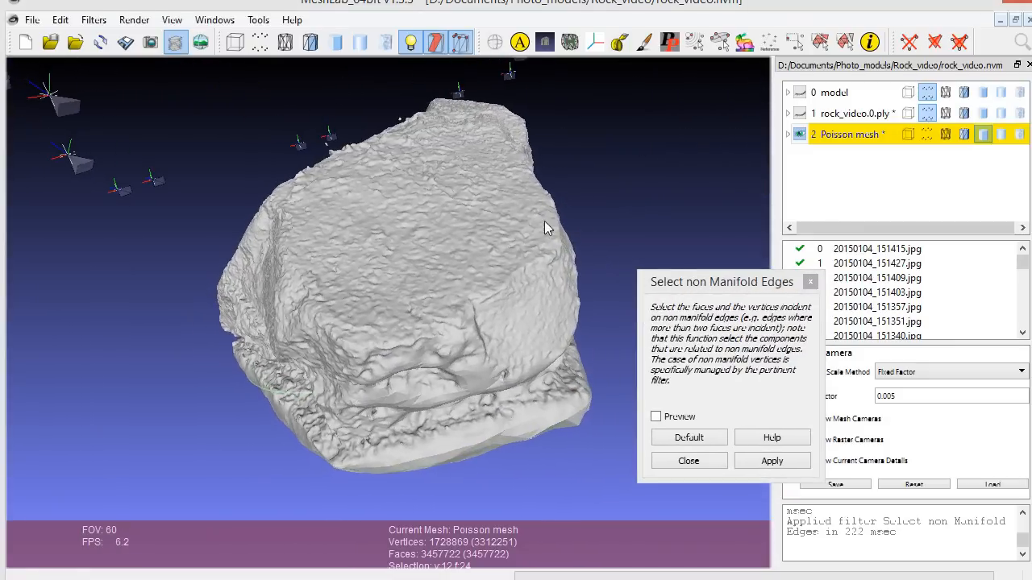
pyautogui.moveTo(545, 260); pyautogui.dragTo(224, 374)
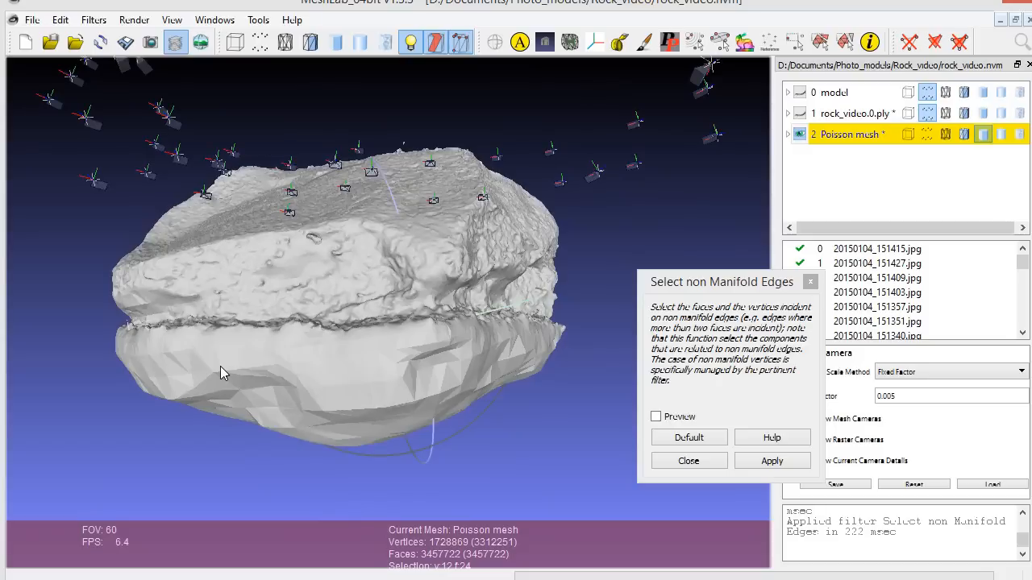
pyautogui.click(910, 43)
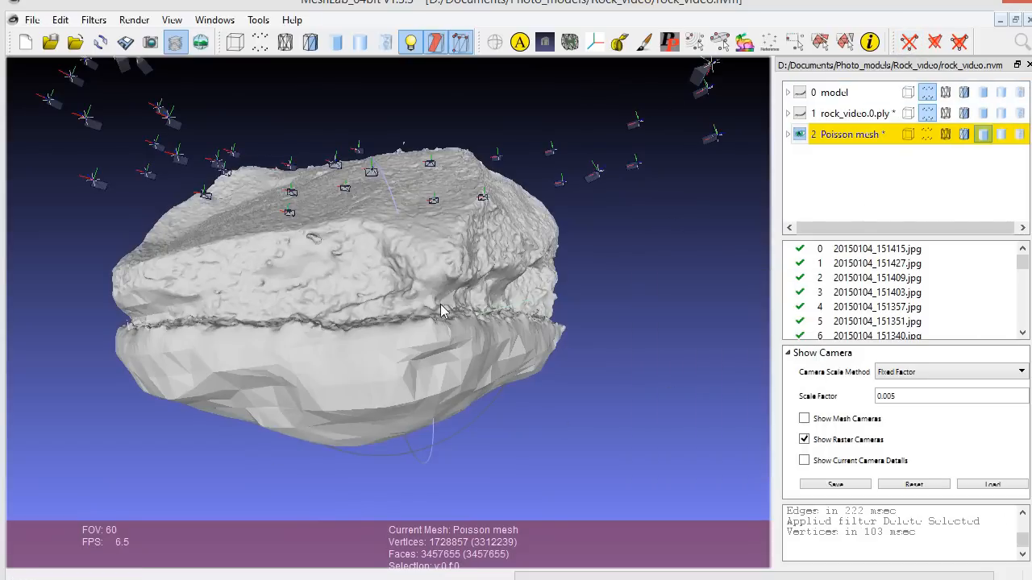
# - Parameterize and texture the Poisson mesh from the registered rasters with texture size 2048 and texture name texture.png
pyautogui.moveTo(410, 325); pyautogui.dragTo(414, 339)
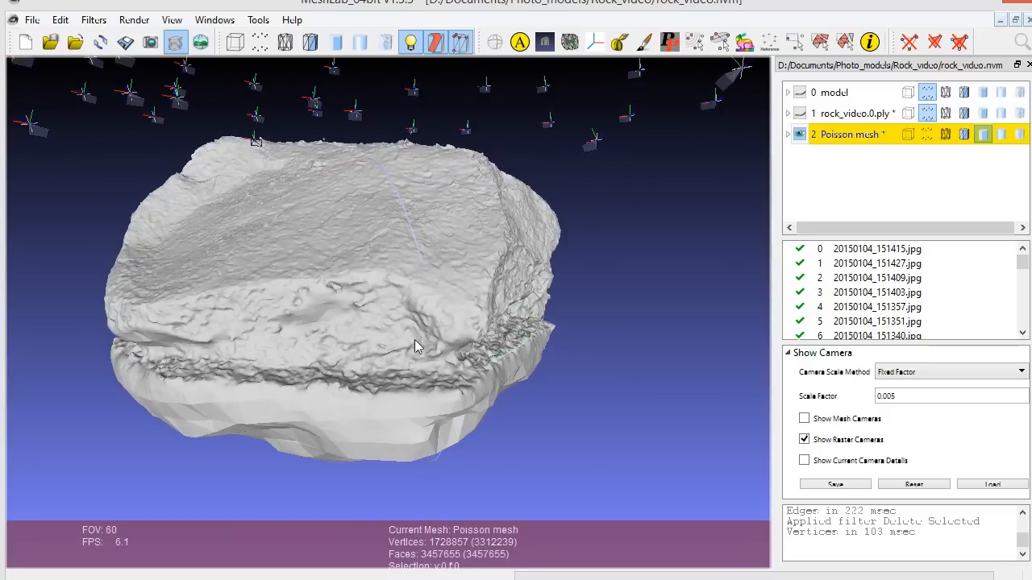
pyautogui.click(94, 22)
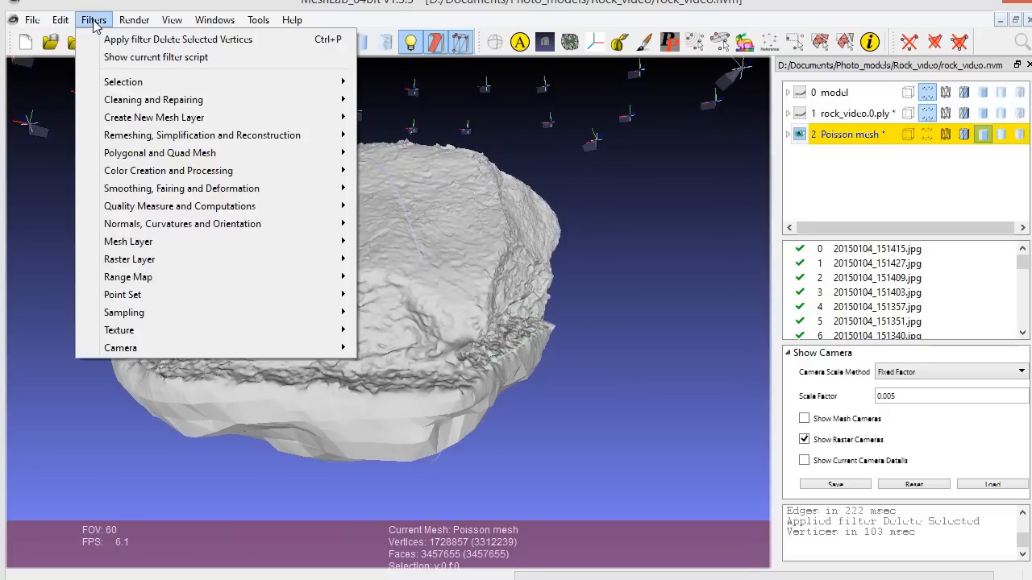
pyautogui.moveTo(135, 336)
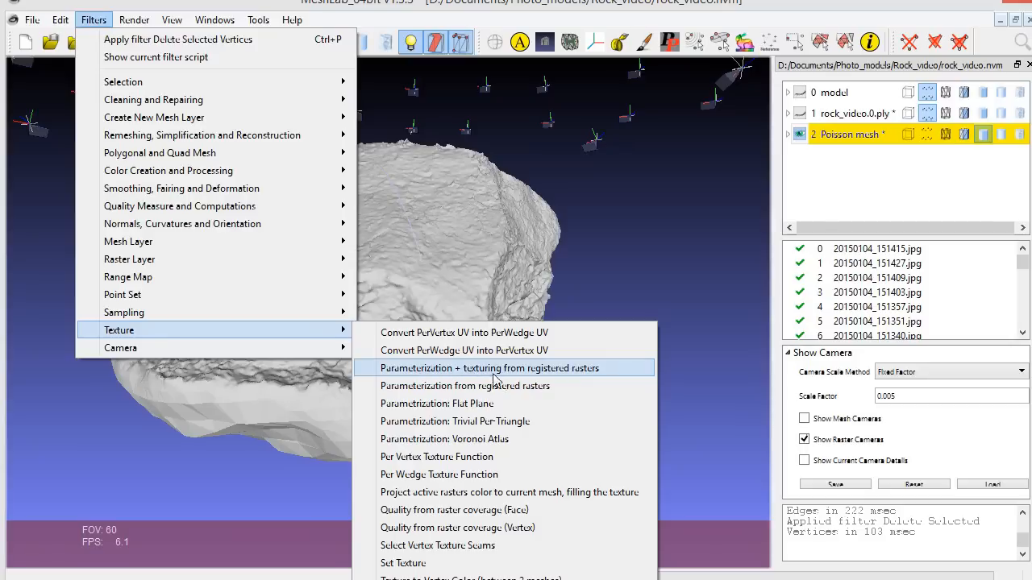
pyautogui.click(602, 372)
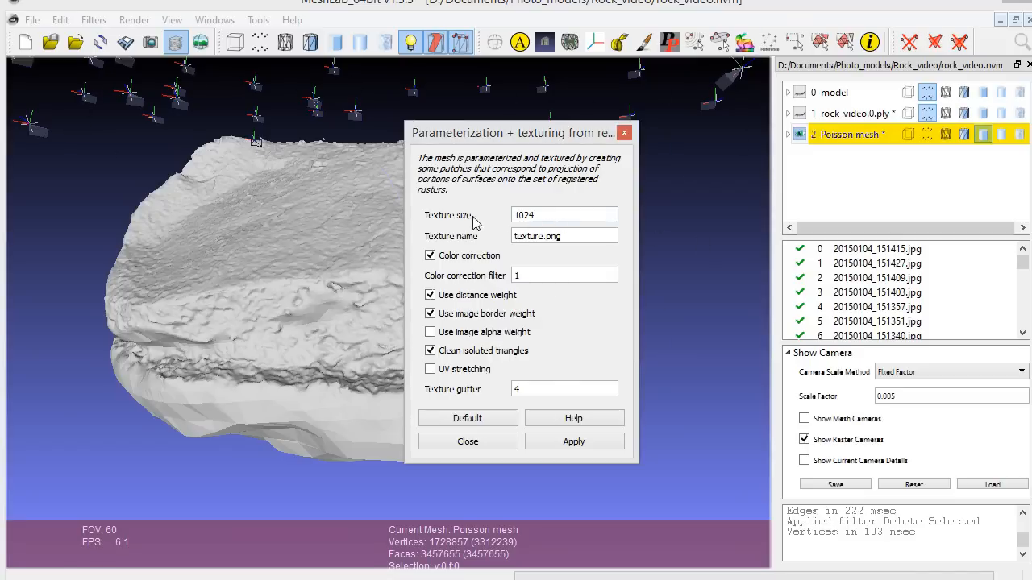
pyautogui.moveTo(548, 221); pyautogui.dragTo(513, 216)
pyautogui.click(570, 237)
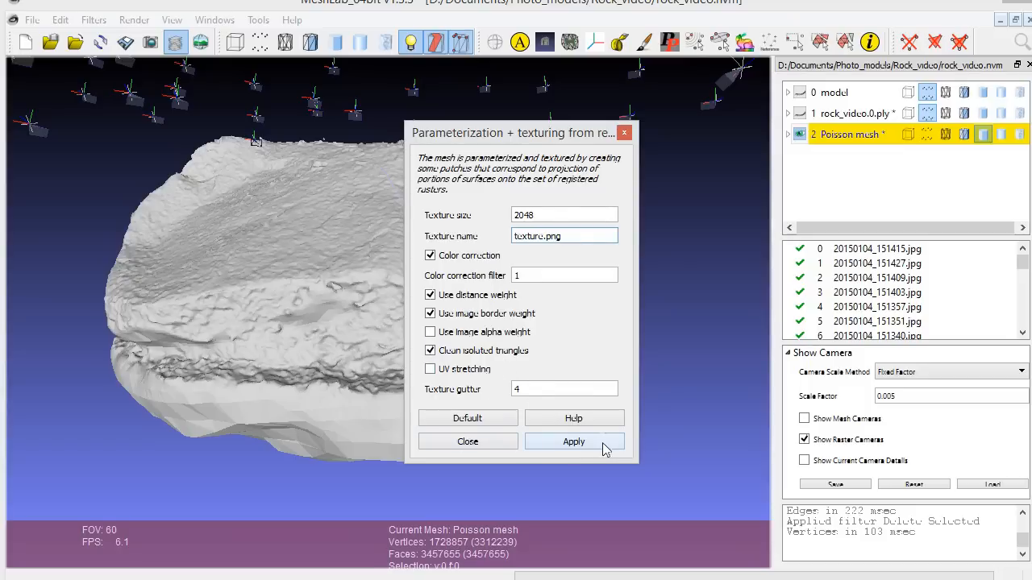
pyautogui.moveTo(540, 136); pyautogui.dragTo(672, 157)
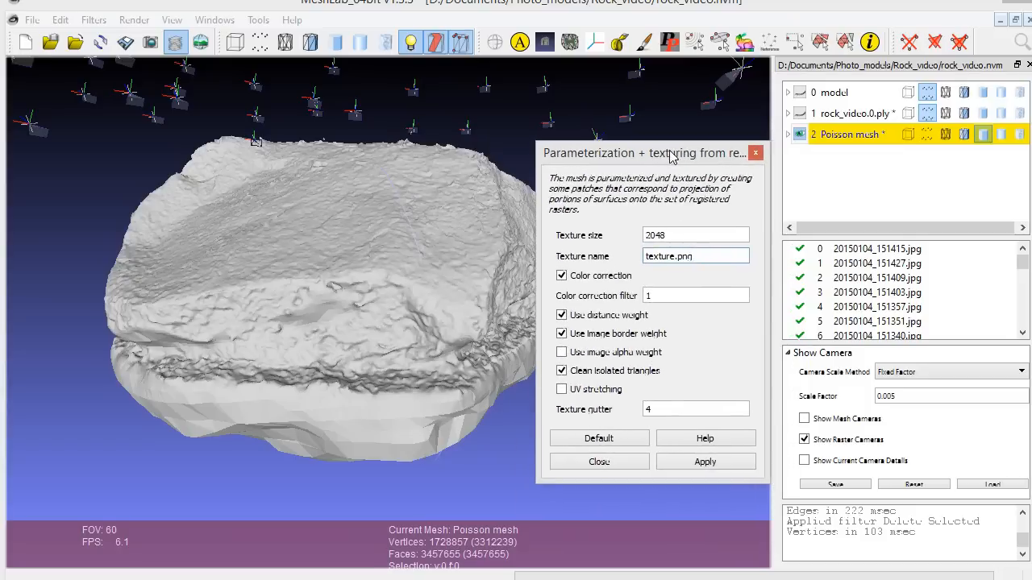
pyautogui.click(720, 465)
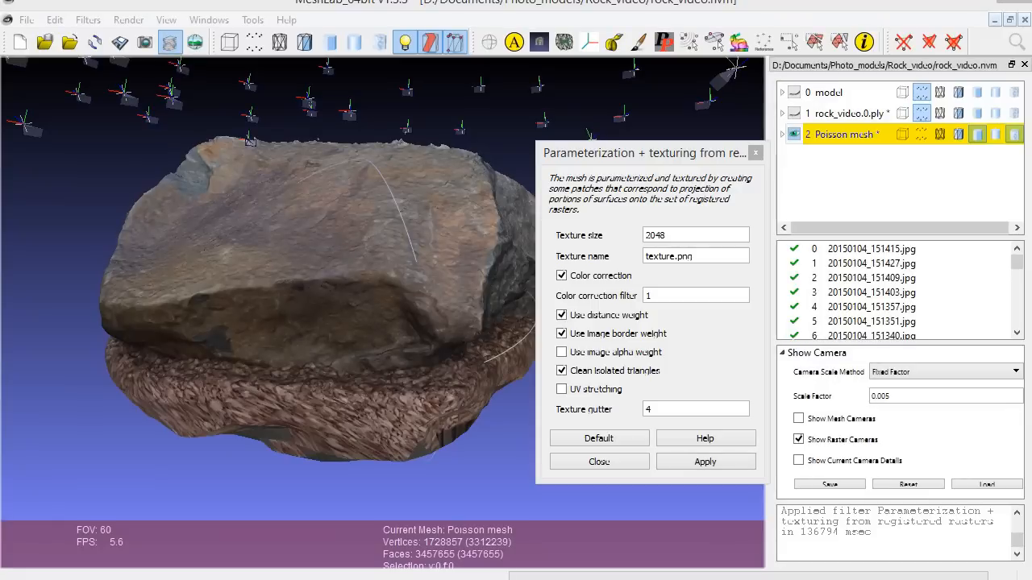
pyautogui.moveTo(271, 417); pyautogui.dragTo(413, 321)
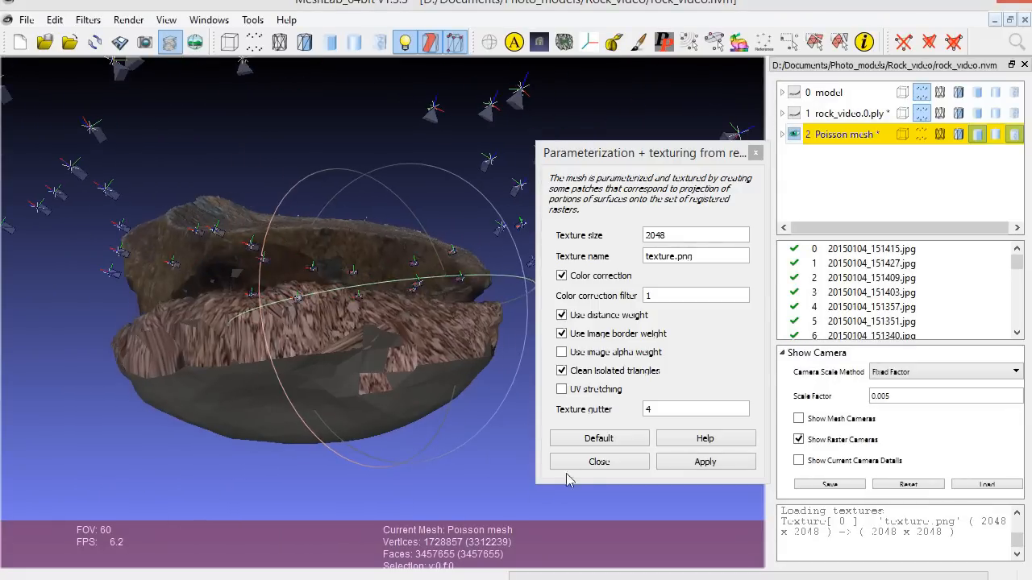
pyautogui.click(597, 466)
# - Examine the textured rock from all sides, including its flat top face, side faces, ground rim and underside
pyautogui.moveTo(266, 308); pyautogui.dragTo(429, 342)
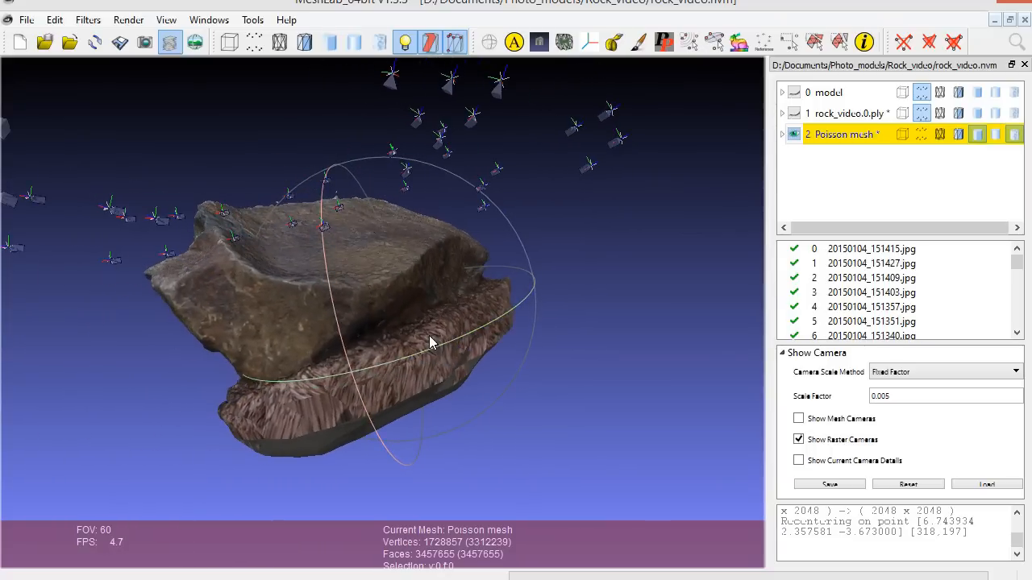
pyautogui.moveTo(277, 303); pyautogui.dragTo(408, 329)
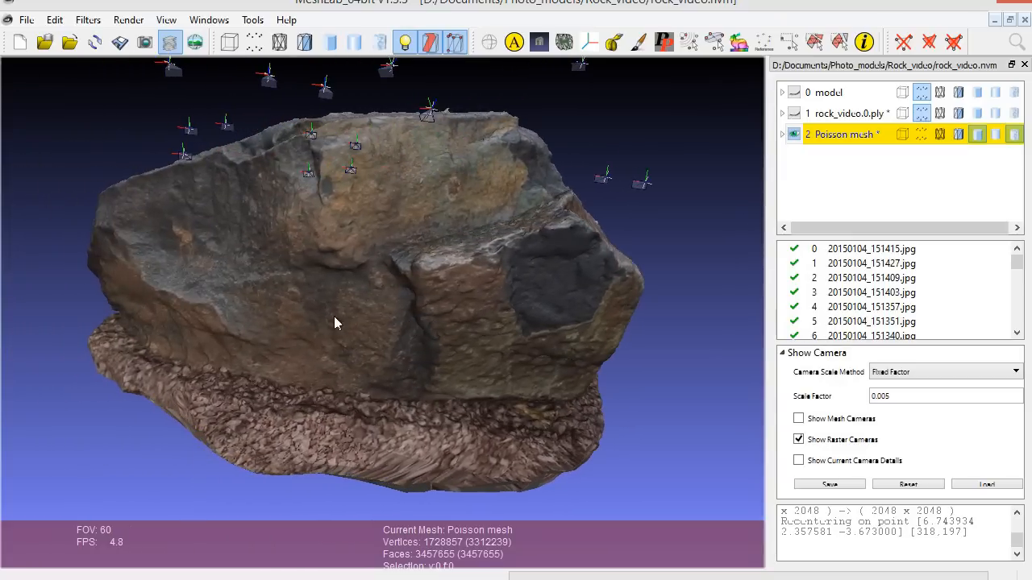
pyautogui.moveTo(333, 316)
pyautogui.mouseDown()
pyautogui.moveTo(390, 366)
pyautogui.moveTo(436, 458)
pyautogui.moveTo(458, 460)
pyautogui.moveTo(460, 428)
pyautogui.moveTo(347, 316)
pyautogui.mouseUp()
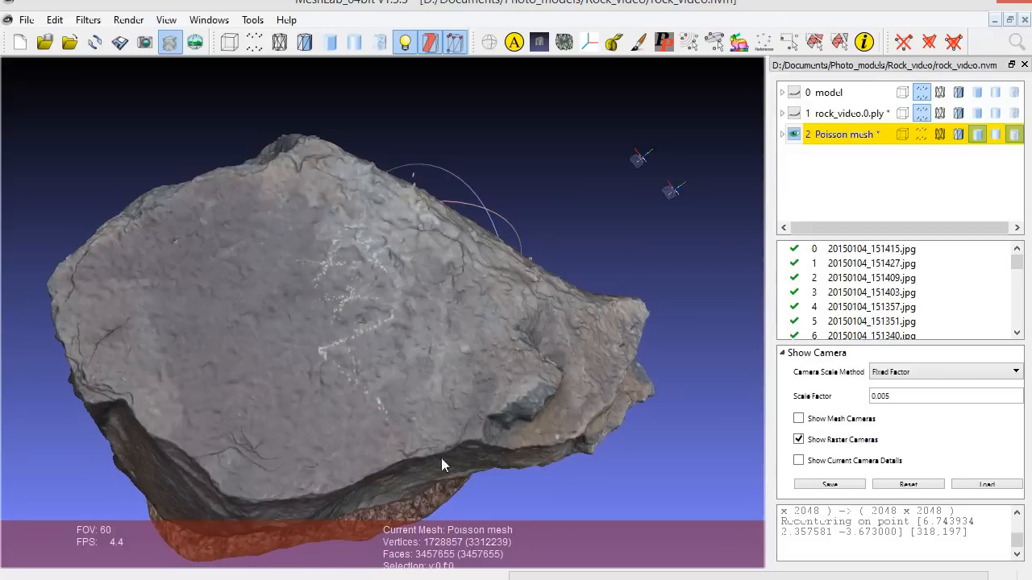
pyautogui.moveTo(441, 458); pyautogui.dragTo(505, 299)
pyautogui.moveTo(332, 373); pyautogui.dragTo(496, 294)
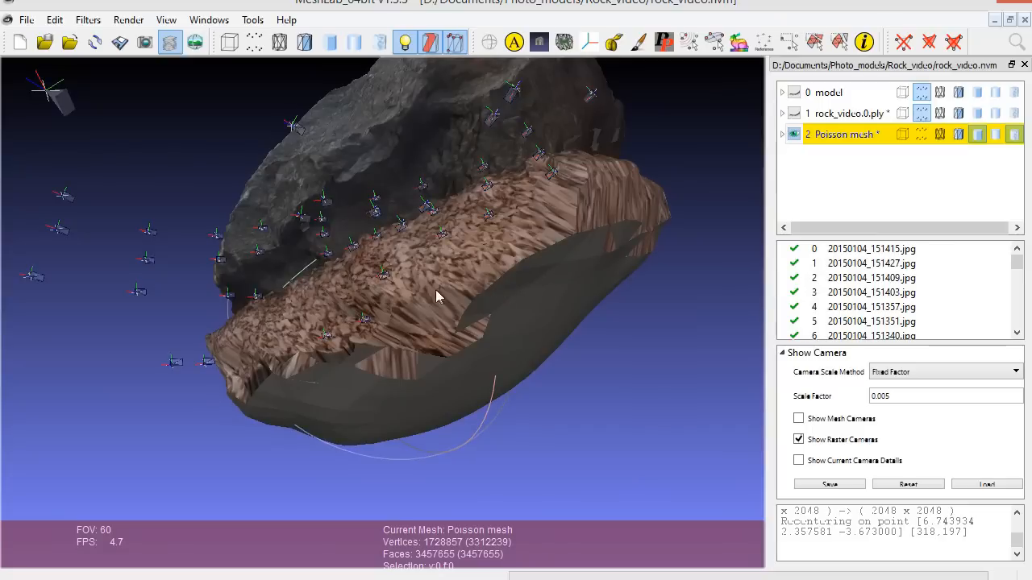
pyautogui.moveTo(357, 239); pyautogui.dragTo(497, 347)
pyautogui.moveTo(379, 337); pyautogui.dragTo(409, 352)
pyautogui.moveTo(395, 307)
pyautogui.mouseDown()
pyautogui.moveTo(454, 281)
pyautogui.moveTo(473, 293)
pyautogui.moveTo(475, 332)
pyautogui.moveTo(435, 358)
pyautogui.moveTo(247, 380)
pyautogui.moveTo(178, 361)
pyautogui.moveTo(539, 256)
pyautogui.moveTo(585, 281)
pyautogui.moveTo(483, 314)
pyautogui.mouseUp()
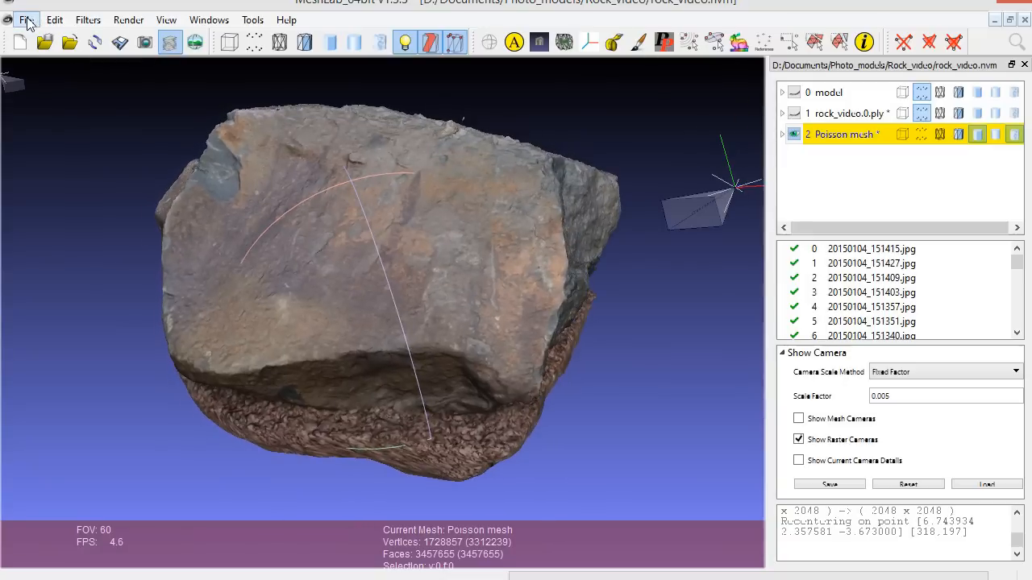
# - Export the textured Poisson mesh as the Collada file rock-video.dae in the Rock_video folder, keeping vertex normals, wedge texture coordinates and texture.png
pyautogui.click(28, 20)
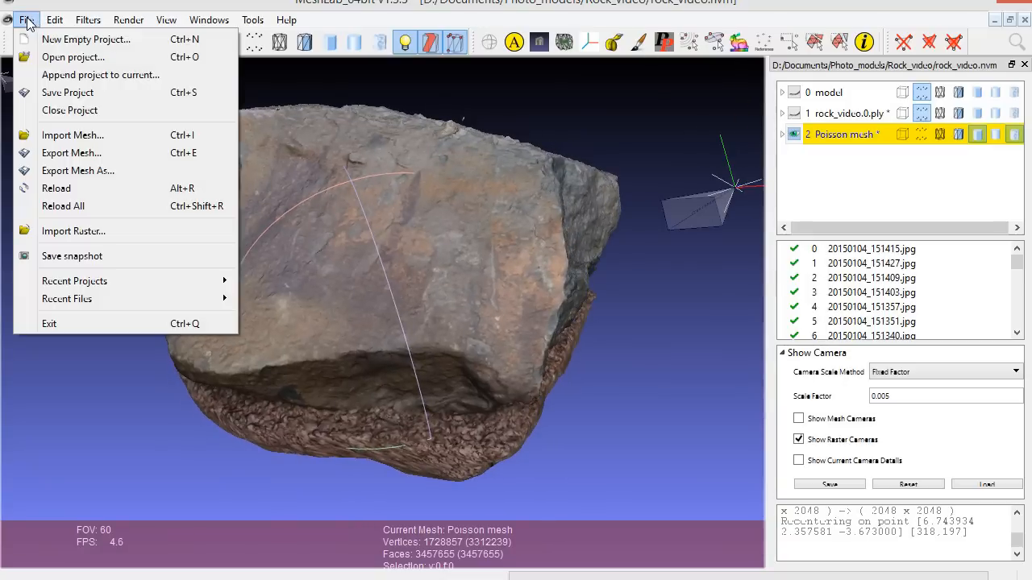
pyautogui.click(54, 173)
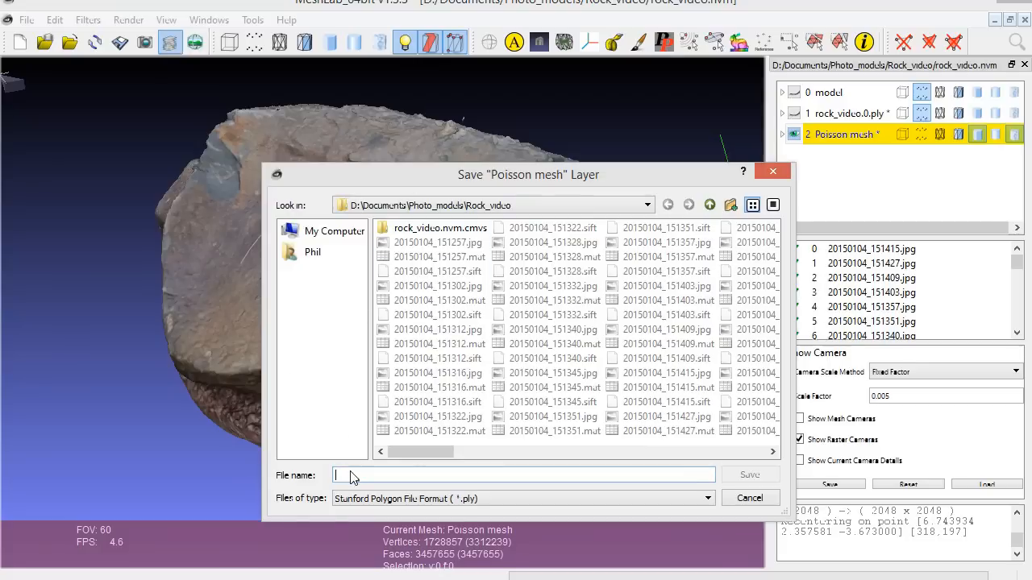
pyautogui.write('ro')
pyautogui.write('ck f')
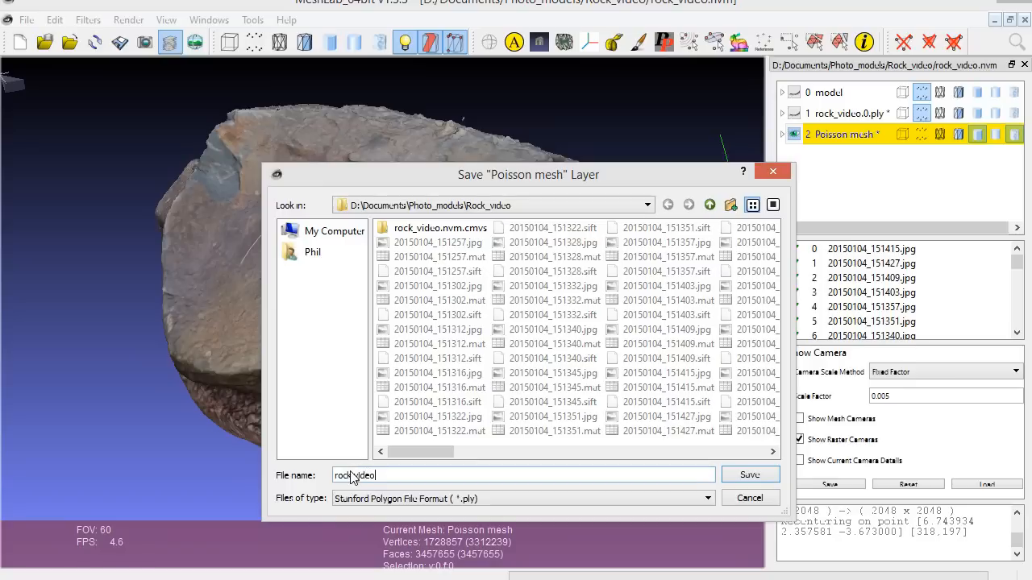
pyautogui.click(344, 497)
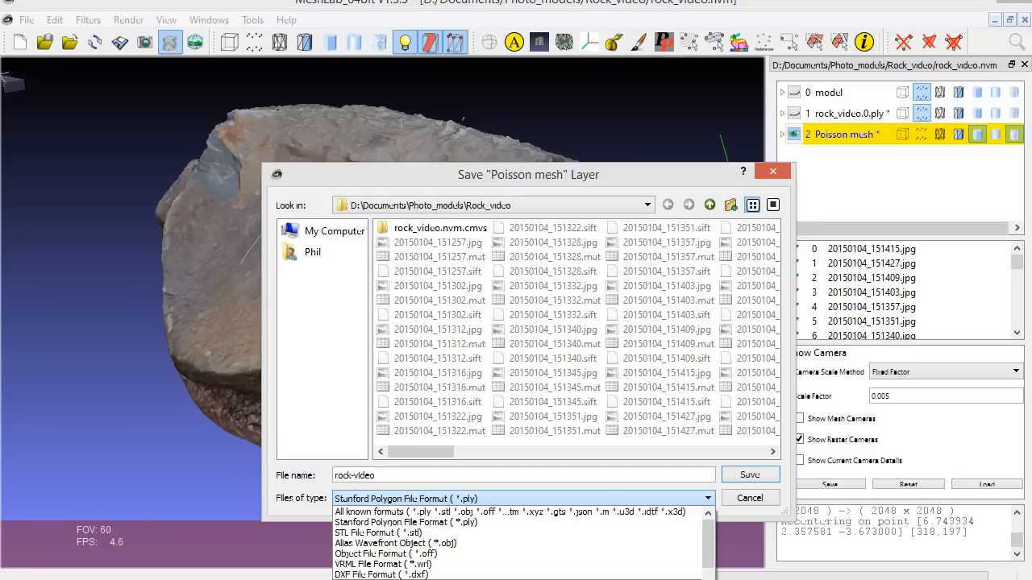
pyautogui.click(382, 579)
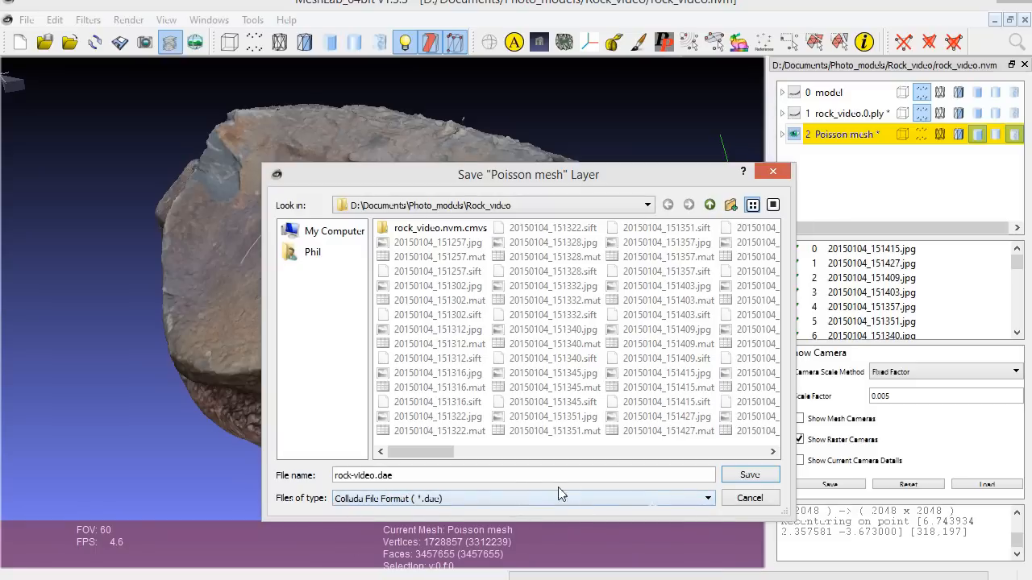
pyautogui.click(747, 475)
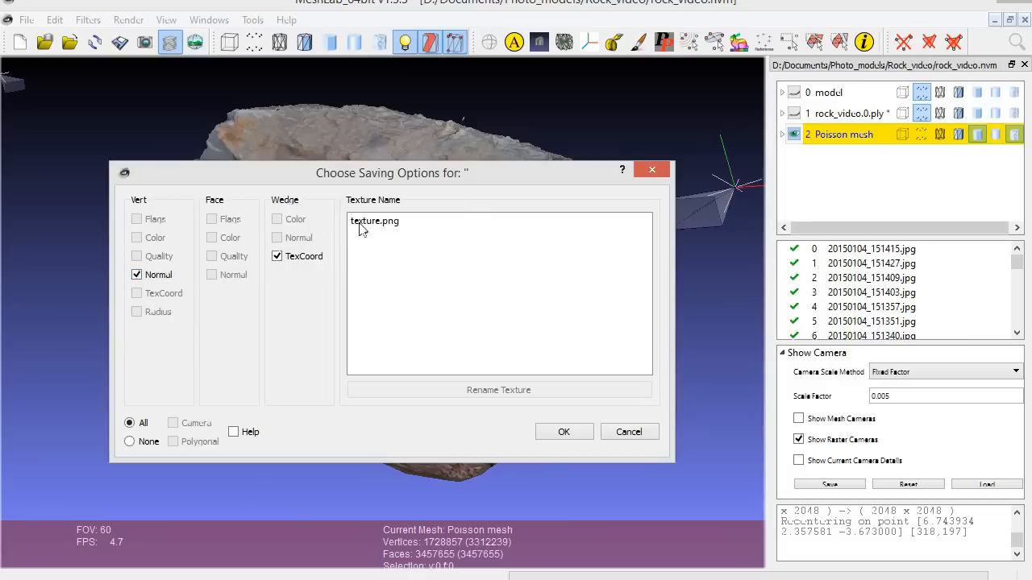
pyautogui.click(564, 432)
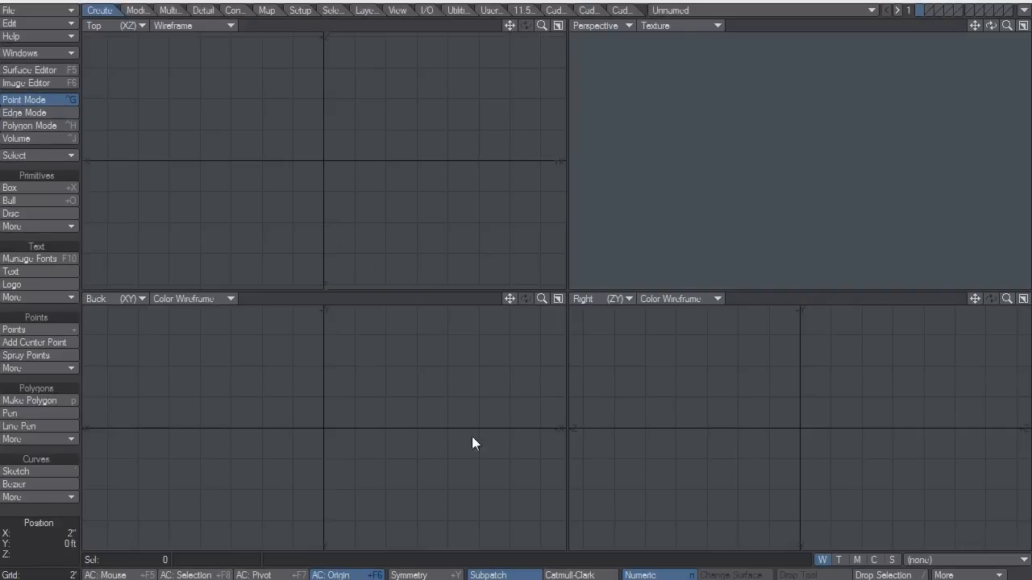
# - Switch to LightWave Modeler and load rock-video.dae, with each object loaded into a separate layer
pyautogui.click(42, 12)
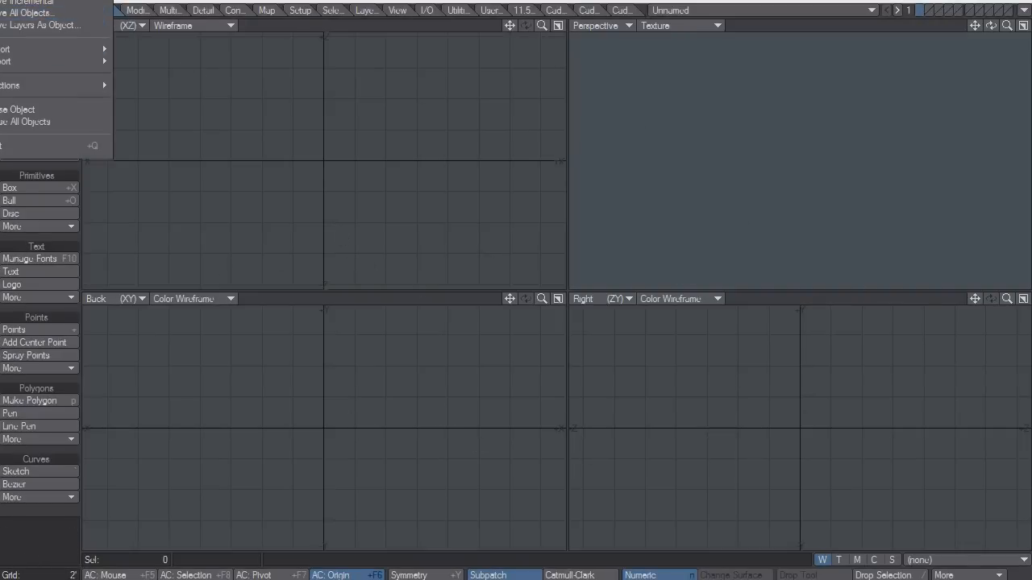
pyautogui.click(45, 0)
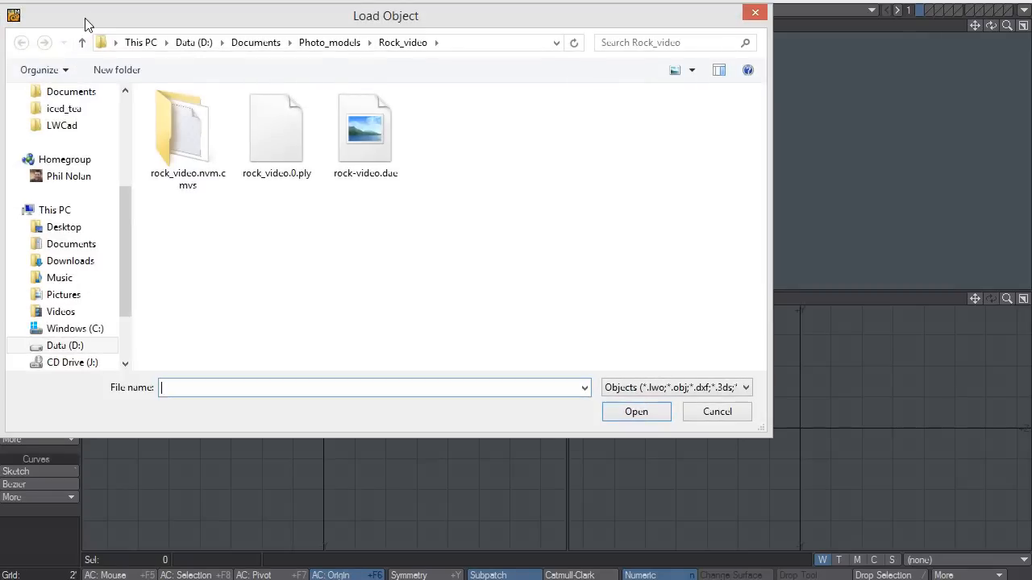
pyautogui.moveTo(84, 18)
pyautogui.mouseDown()
pyautogui.moveTo(137, 79)
pyautogui.moveTo(93, 16)
pyautogui.mouseUp()
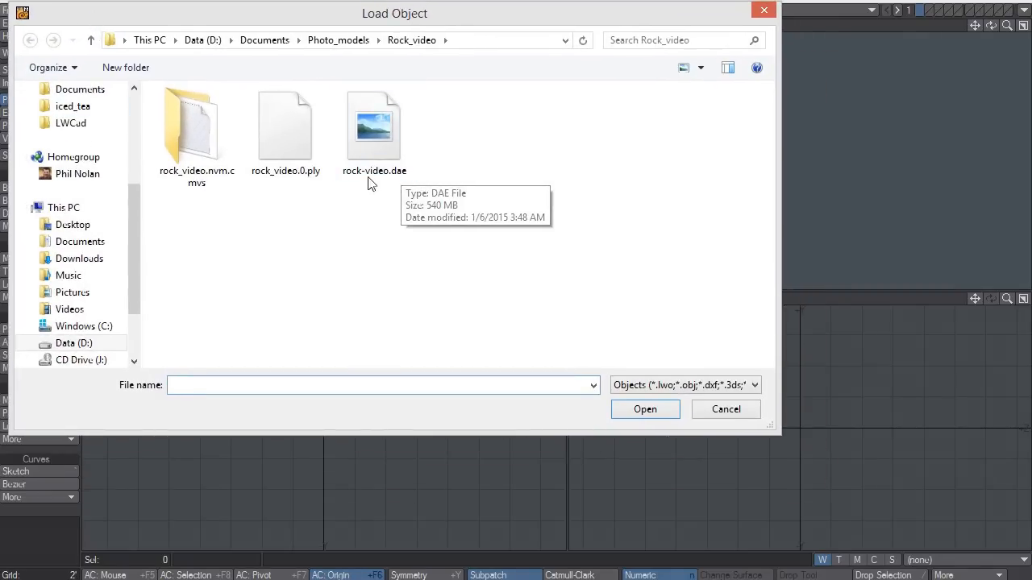
pyautogui.click(371, 134)
pyautogui.doubleClick(371, 137)
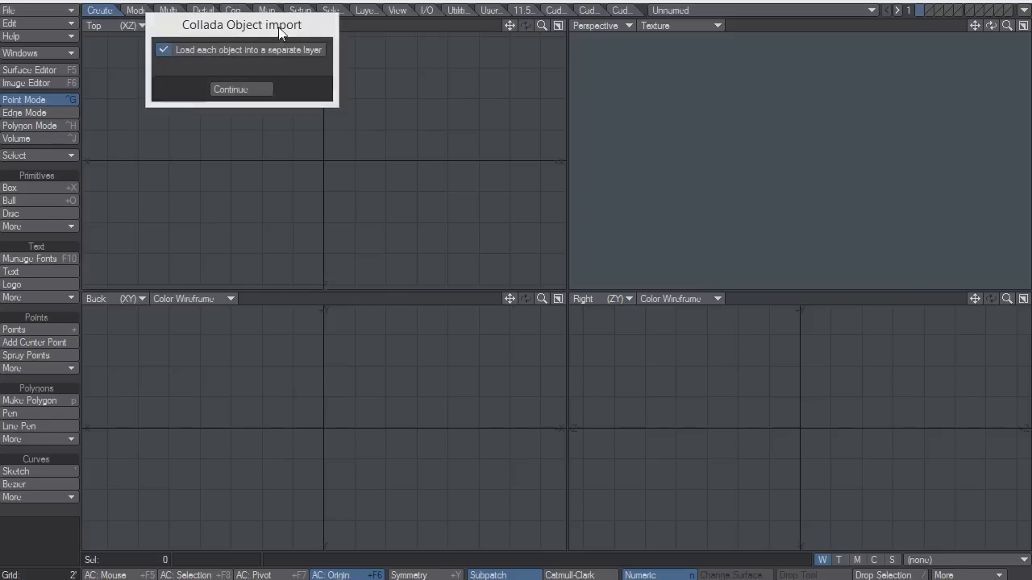
pyautogui.moveTo(278, 26); pyautogui.dragTo(329, 92)
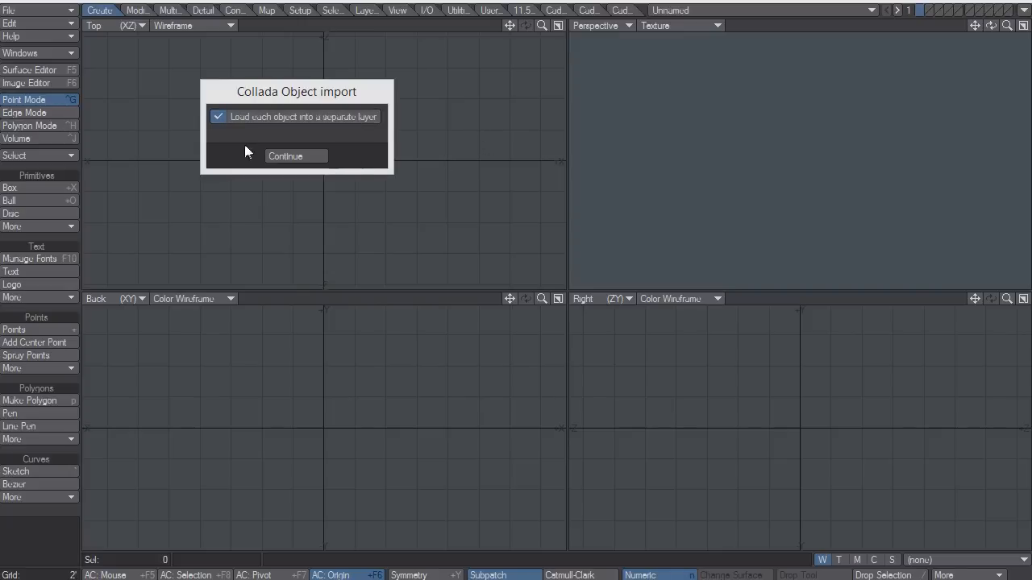
pyautogui.click(294, 156)
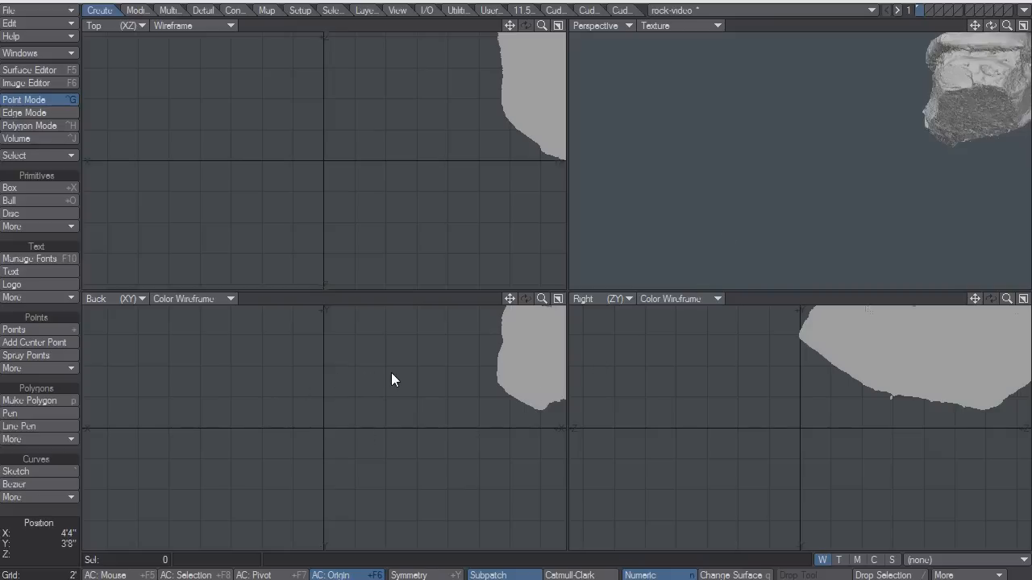
# - Center the rock on the origin and turn it 180° in the Right view with two 90° rotations
pyautogui.press('F2')
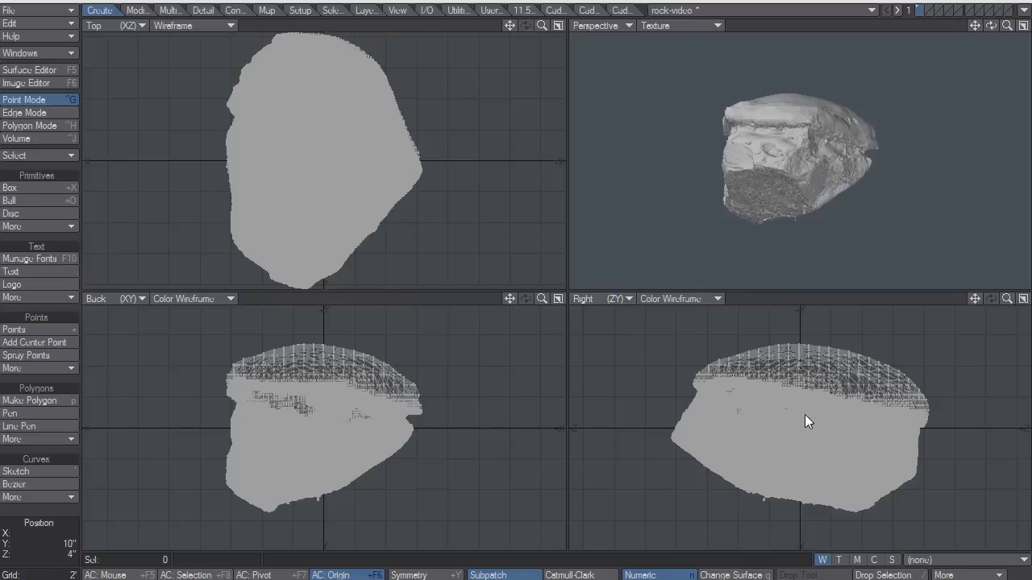
pyautogui.press('r')
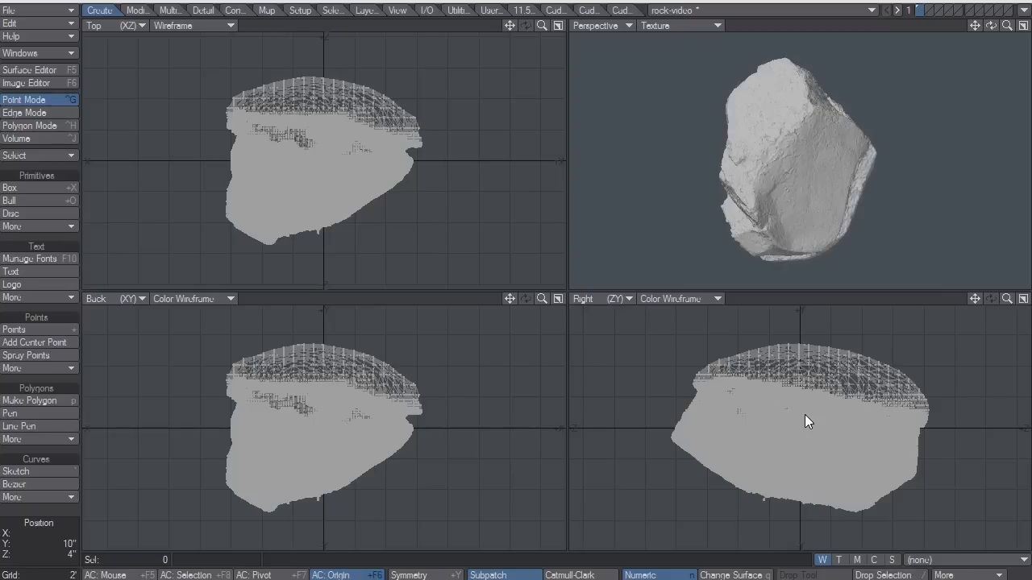
pyautogui.press('r')
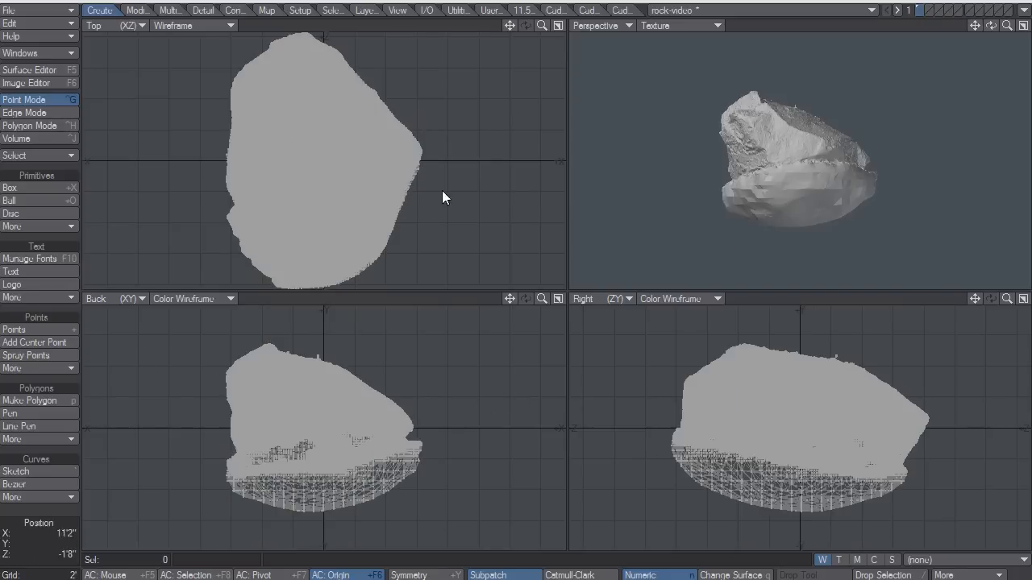
# - Add an image map texture to the color of surface material0, using UV projection and the shape0-lib-map UV map
pyautogui.click(43, 70)
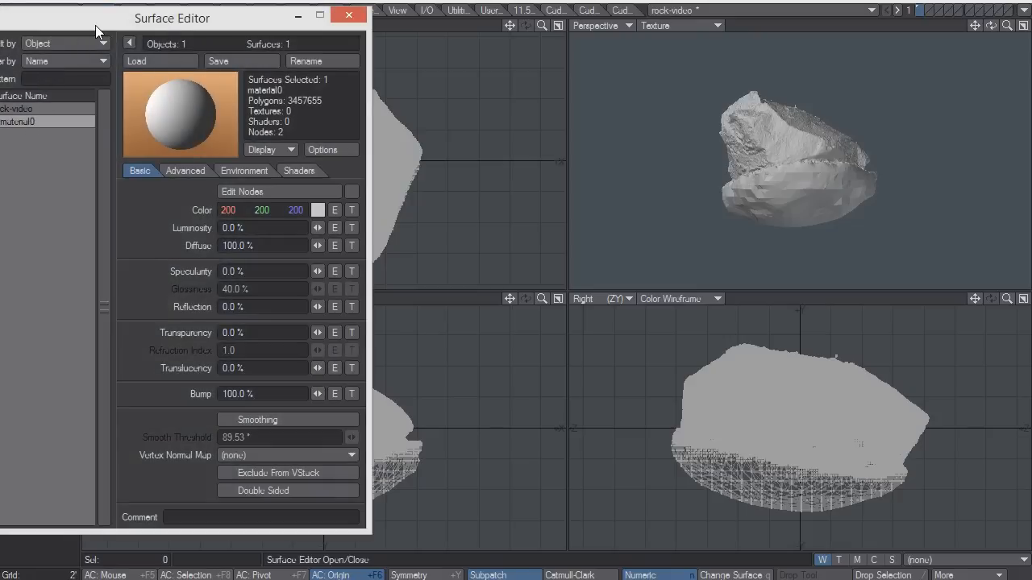
pyautogui.moveTo(95, 24); pyautogui.dragTo(179, 27)
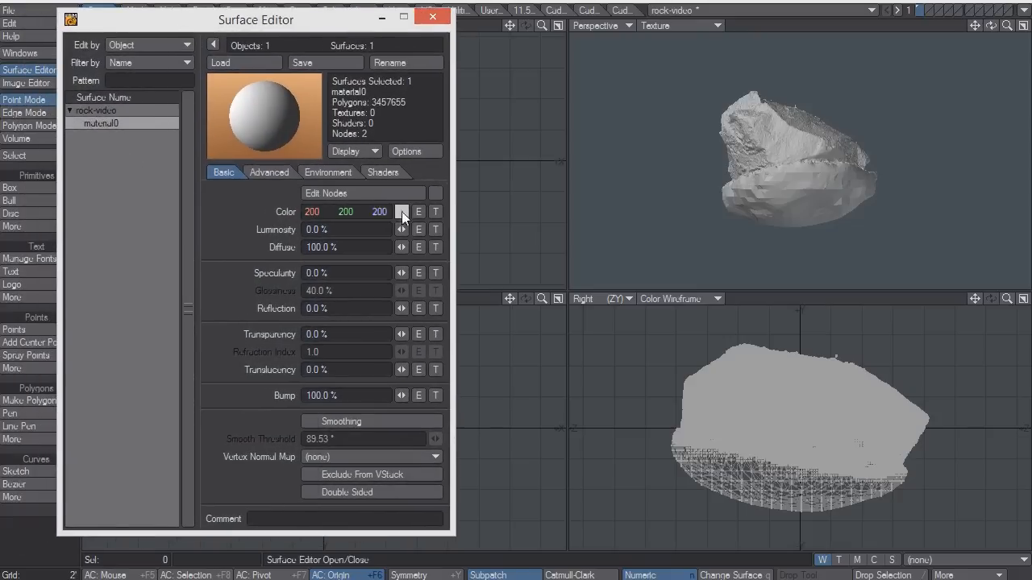
pyautogui.click(436, 211)
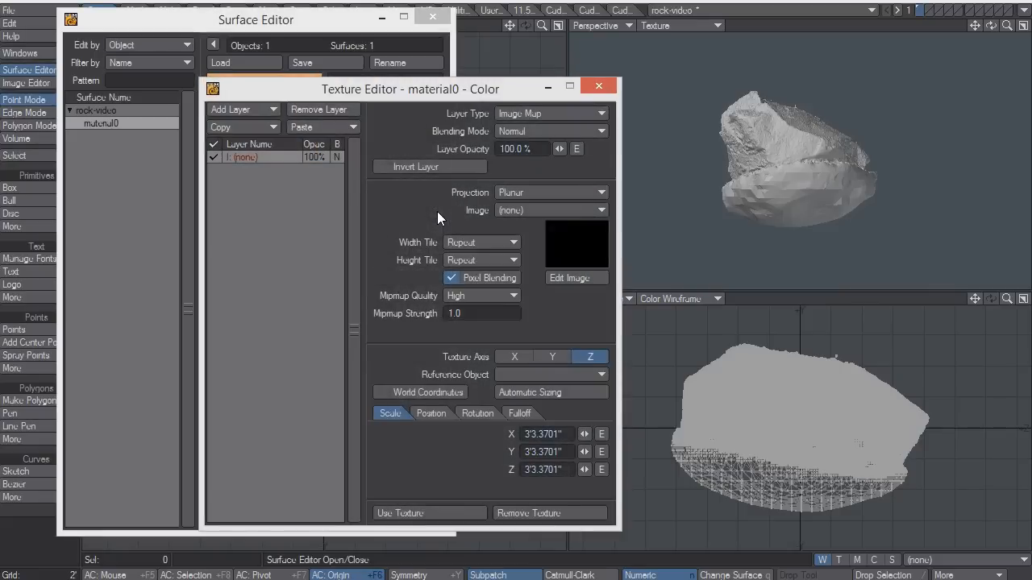
pyautogui.click(525, 191)
pyautogui.click(516, 252)
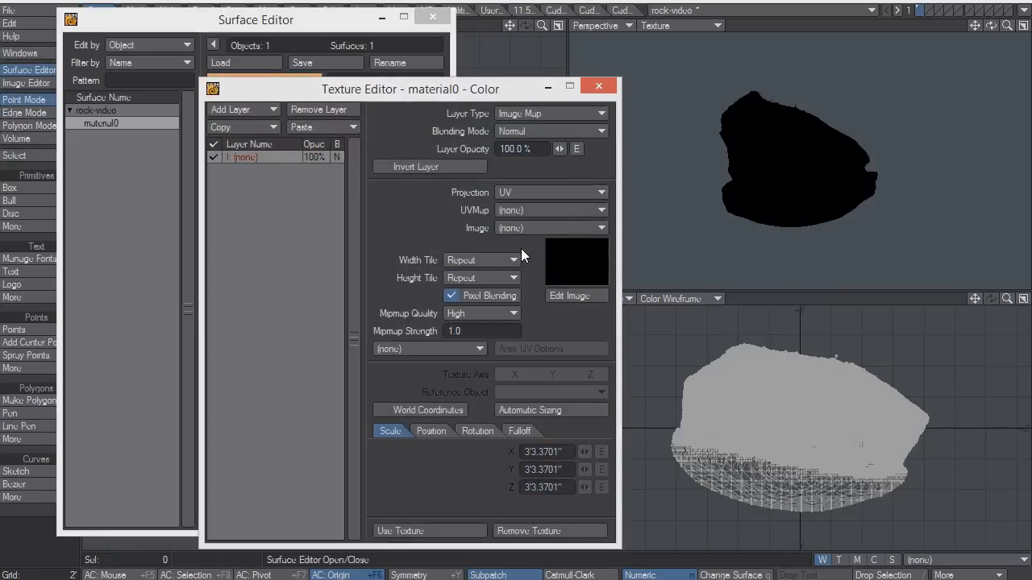
pyautogui.click(565, 210)
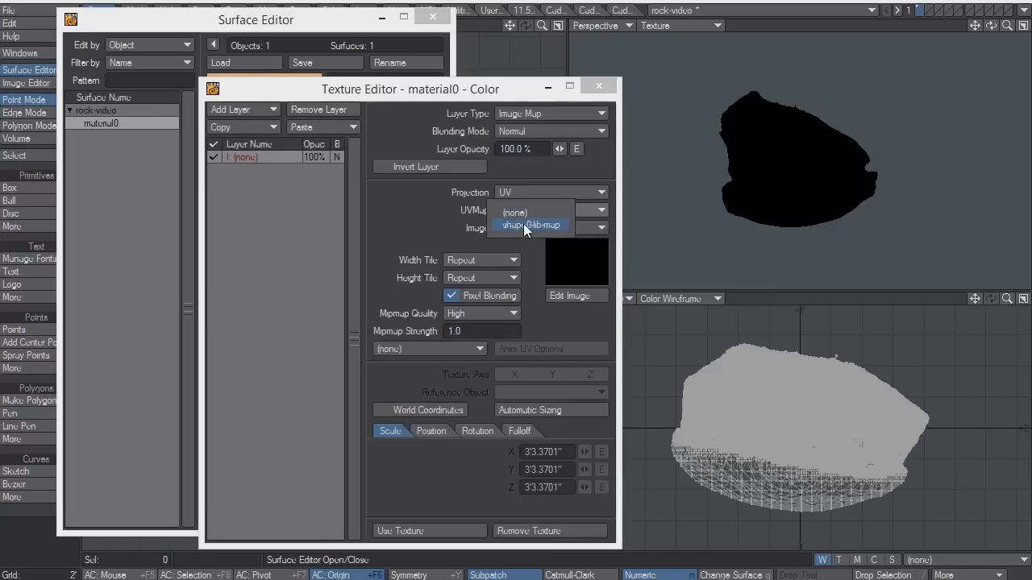
pyautogui.click(544, 225)
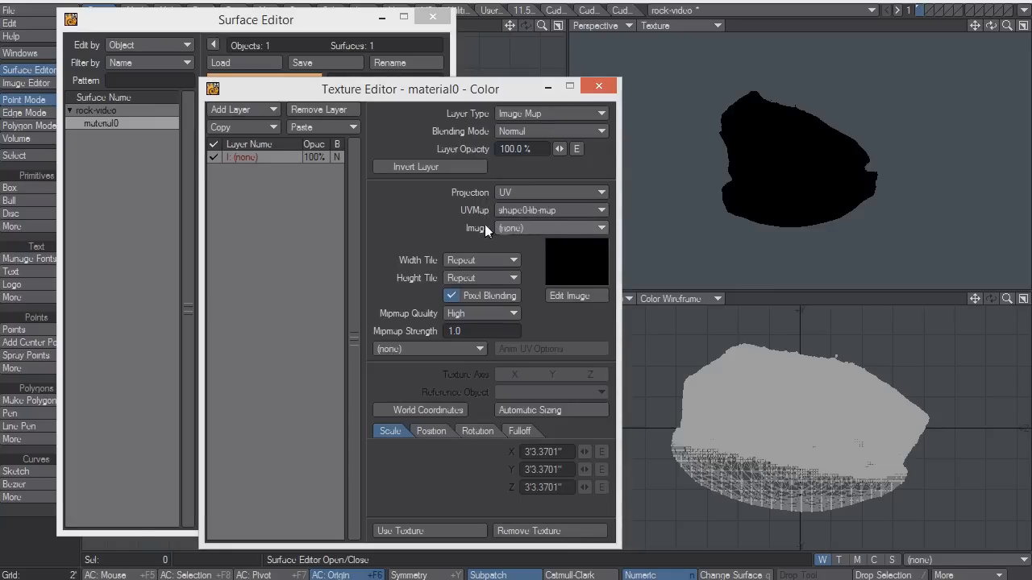
# - Load texture.png from the Rock_video folder as the color texture's image, apply it and close the surface settings
pyautogui.click(528, 227)
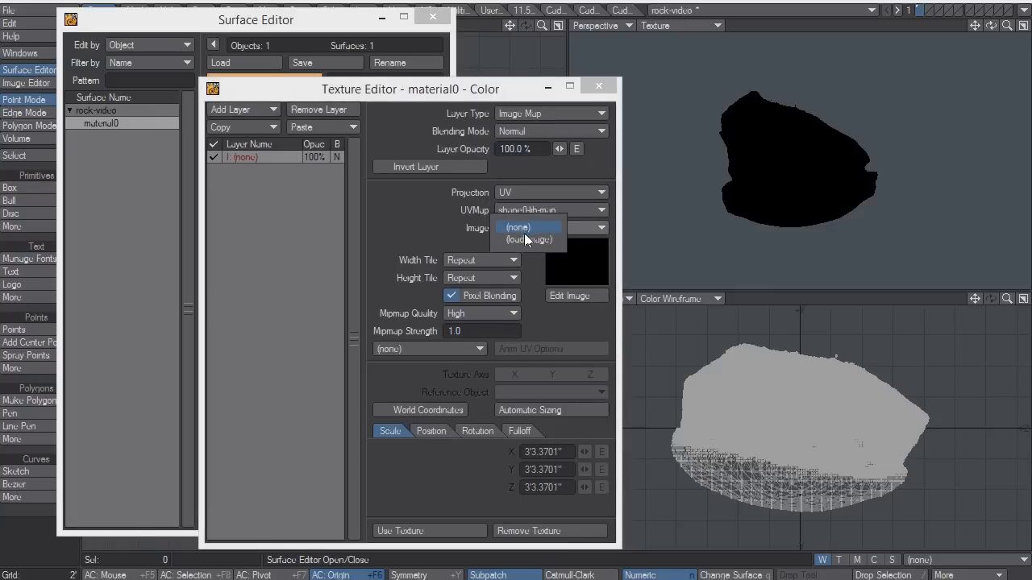
pyautogui.click(523, 235)
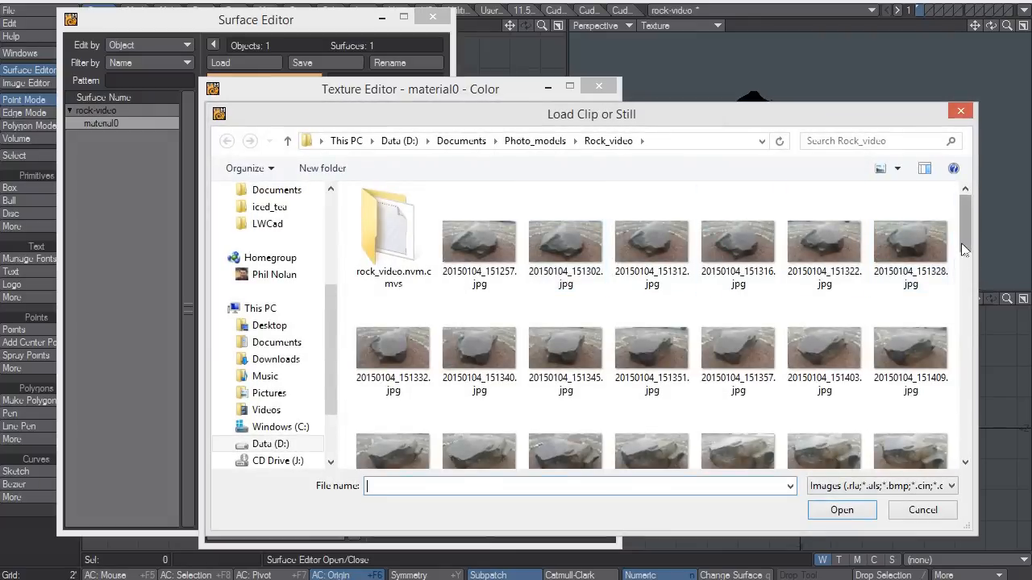
pyautogui.moveTo(967, 242); pyautogui.dragTo(966, 431)
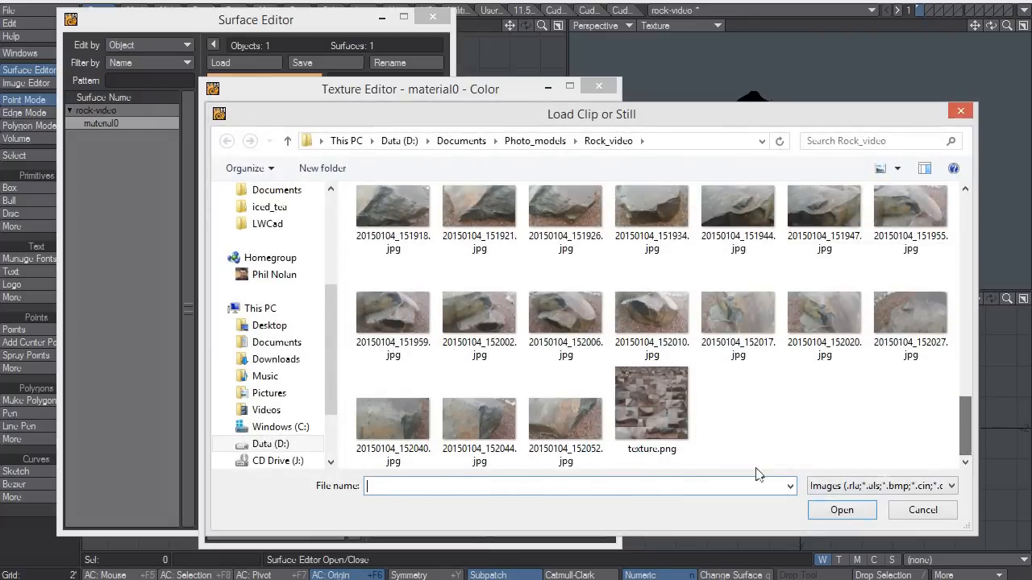
pyautogui.click(659, 437)
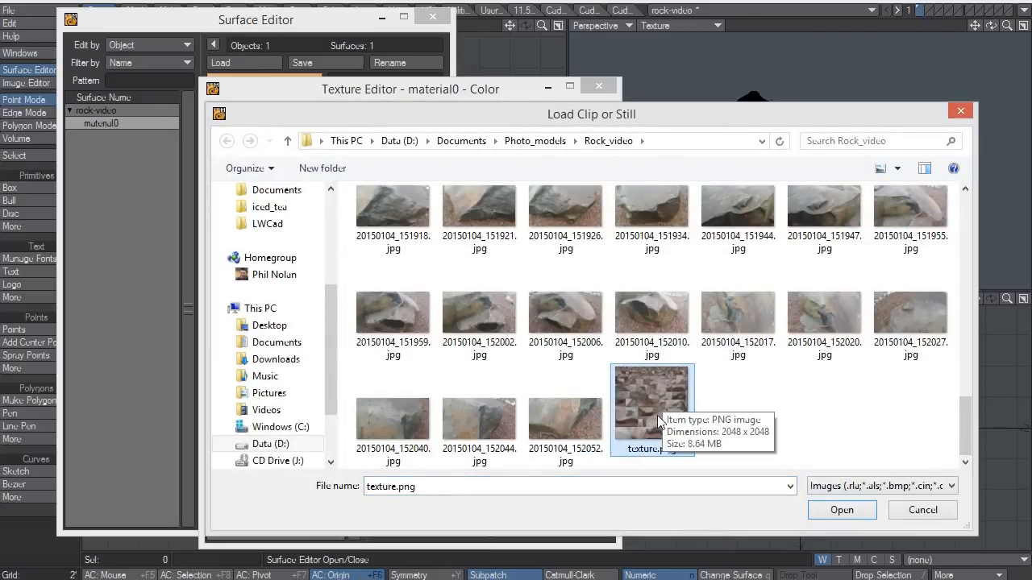
pyautogui.click(857, 509)
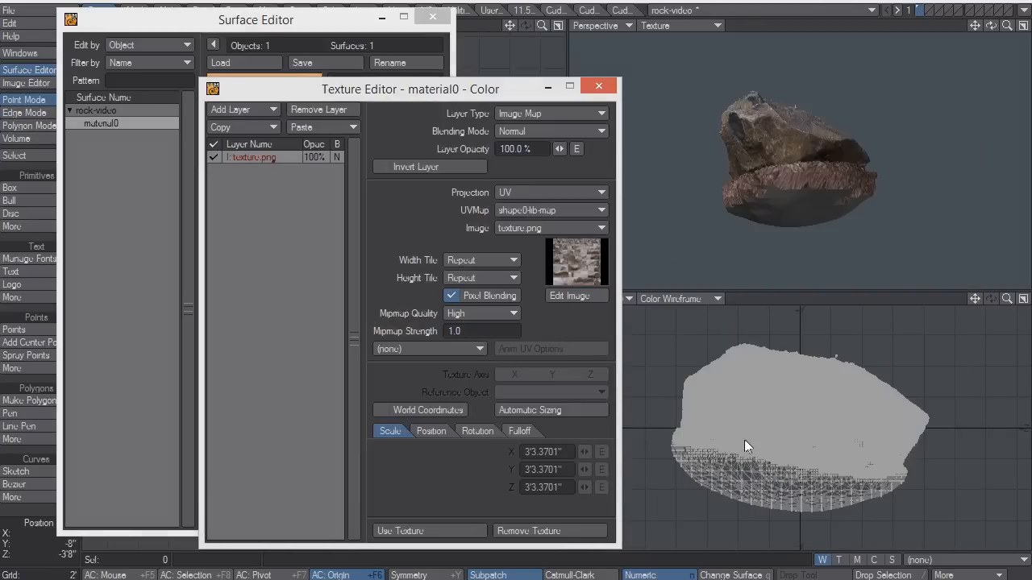
pyautogui.click(462, 531)
pyautogui.click(432, 17)
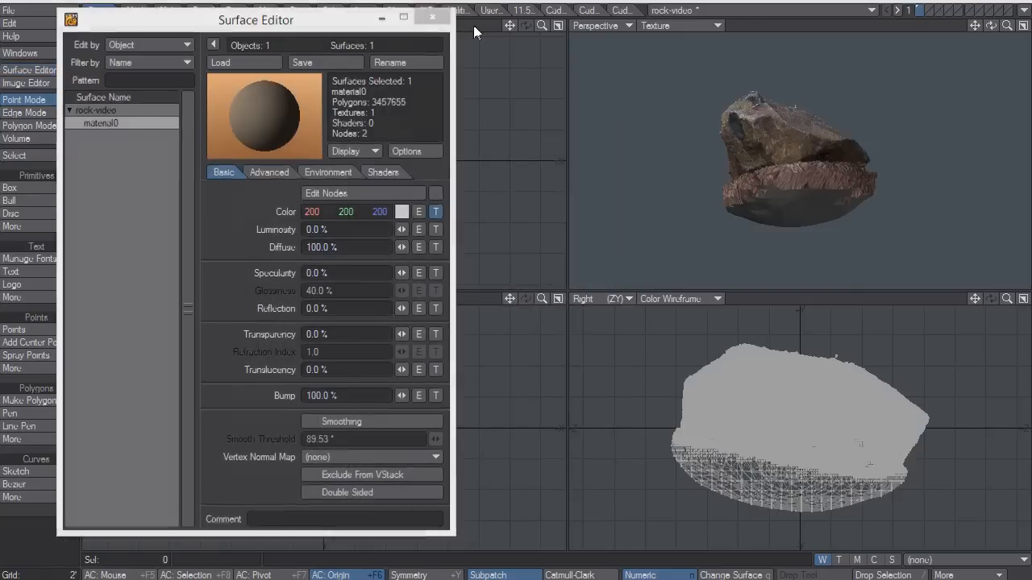
# - Switch the selection mode to polygons for the textured rock
pyautogui.moveTo(991, 25)
pyautogui.mouseDown()
pyautogui.moveTo(989, 4)
pyautogui.moveTo(972, 38)
pyautogui.moveTo(990, 25)
pyautogui.mouseUp()
pyautogui.moveTo(244, 158)
pyautogui.mouseDown()
pyautogui.moveTo(206, 158)
pyautogui.moveTo(242, 158)
pyautogui.moveTo(240, 148)
pyautogui.moveTo(244, 158)
pyautogui.mouseUp()
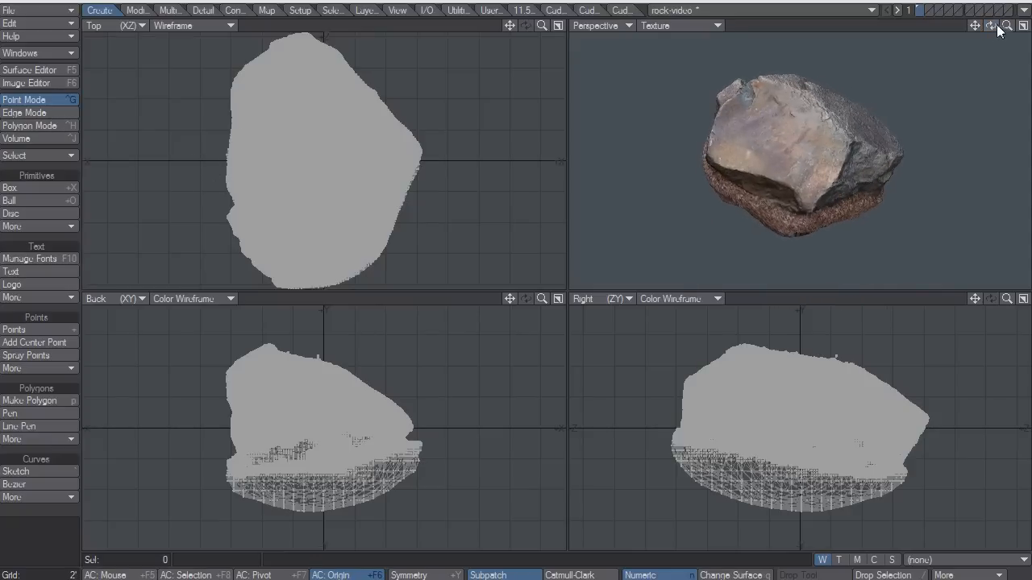
pyautogui.moveTo(1006, 25); pyautogui.dragTo(963, 72)
pyautogui.press('space')
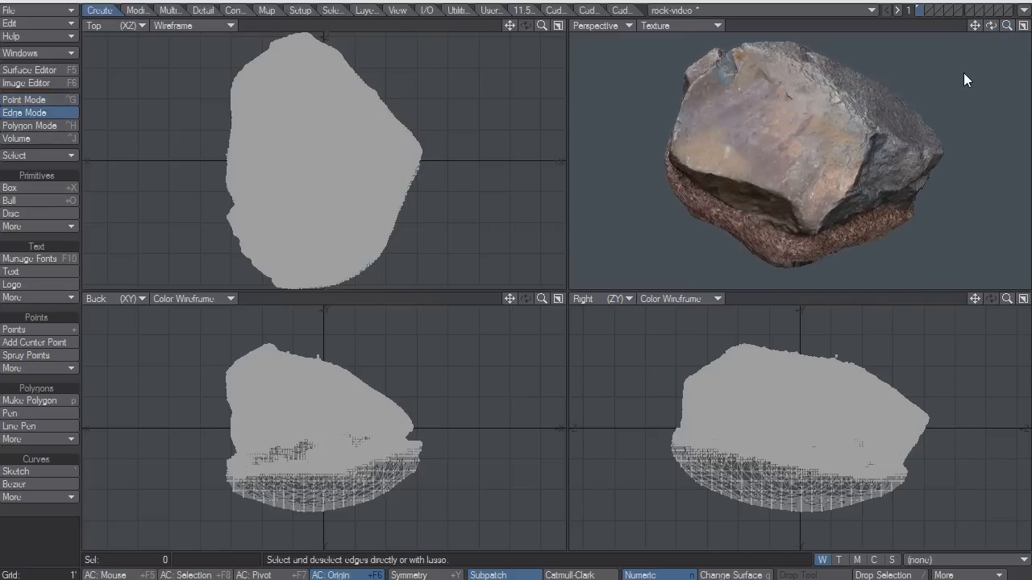
pyautogui.press('space')
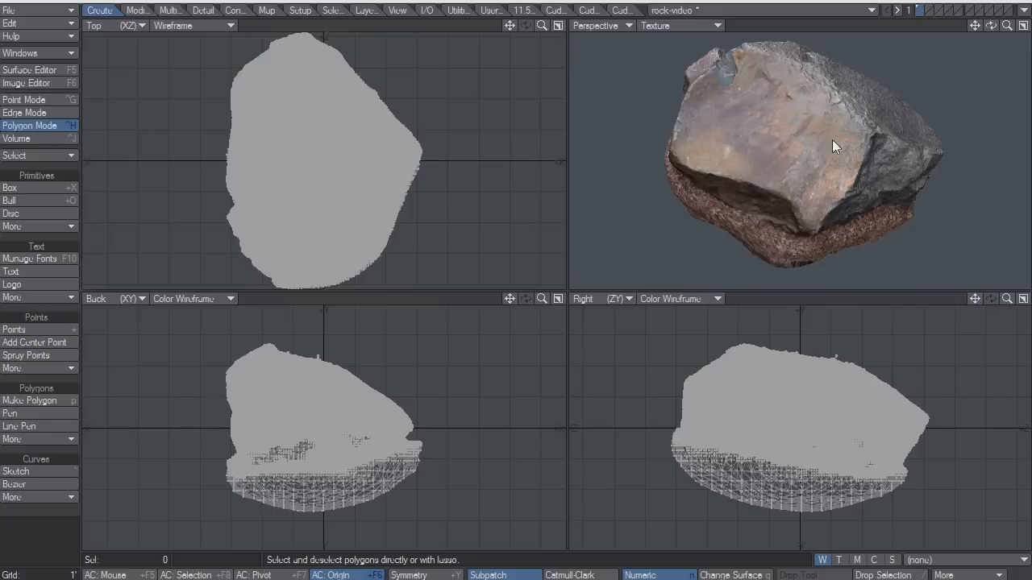
# - Examine the textured rock in the perspective view from all sides, including its faces, ground rim and underside
pyautogui.moveTo(980, 29); pyautogui.dragTo(984, 53)
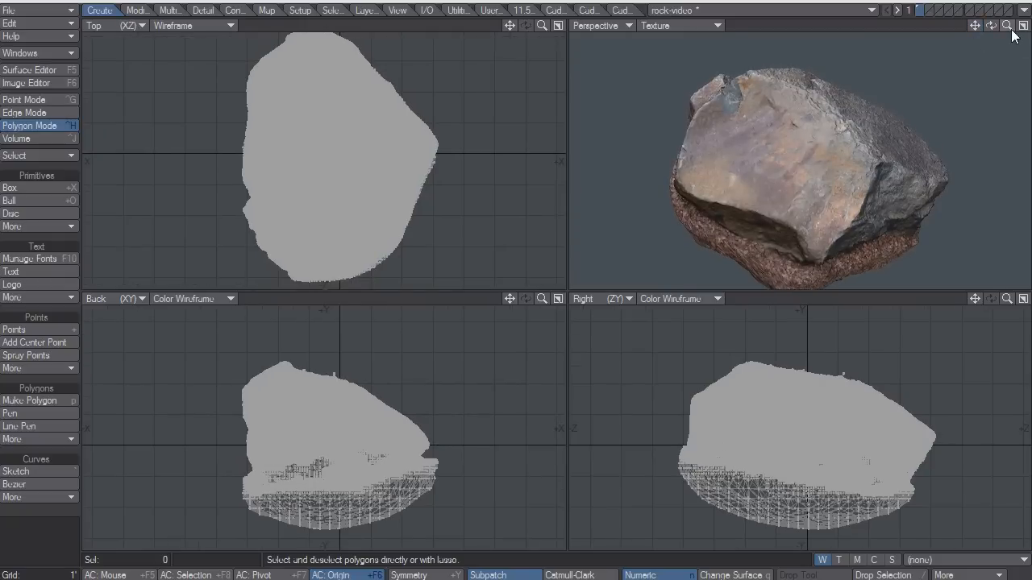
pyautogui.moveTo(248, 158); pyautogui.dragTo(246, 157)
pyautogui.moveTo(992, 27); pyautogui.dragTo(951, 111)
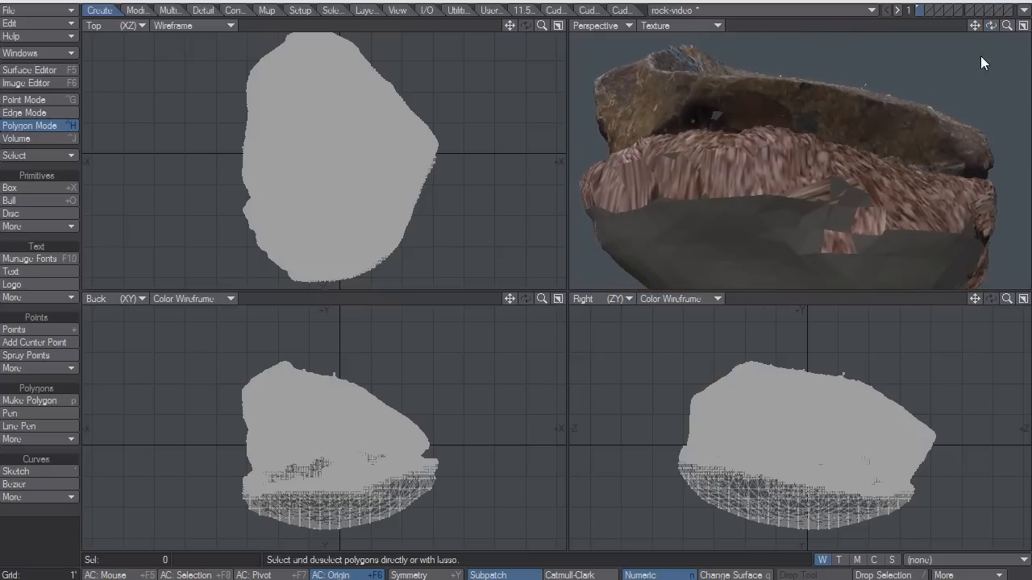
pyautogui.moveTo(994, 29); pyautogui.dragTo(246, 166)
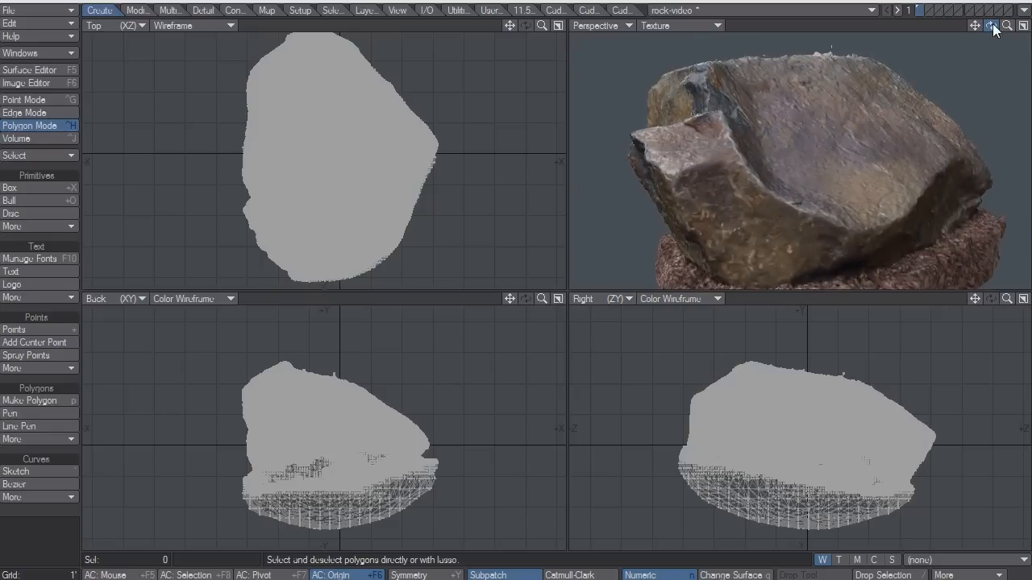
pyautogui.moveTo(991, 29); pyautogui.dragTo(244, 137)
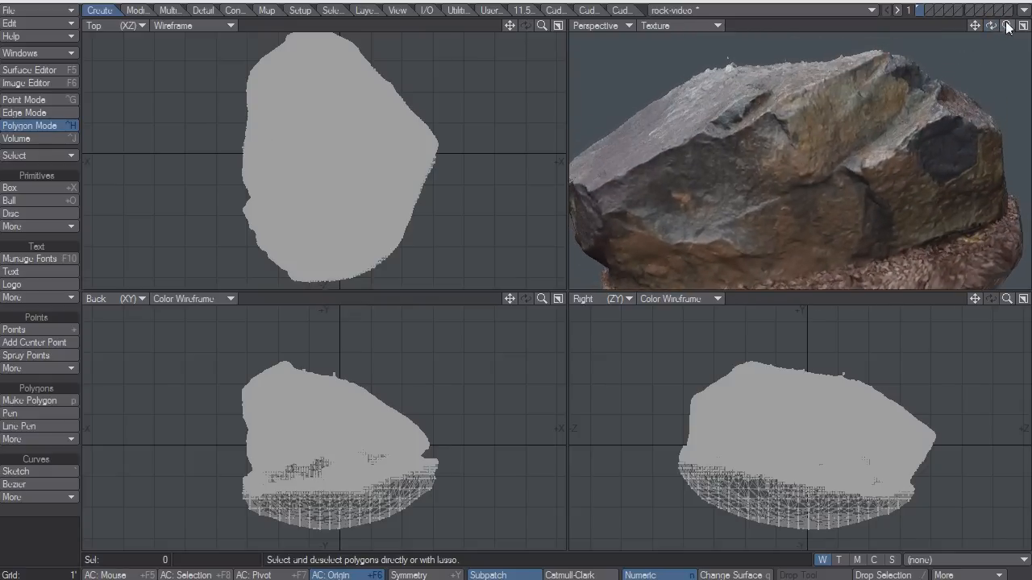
pyautogui.moveTo(1006, 26); pyautogui.dragTo(244, 155)
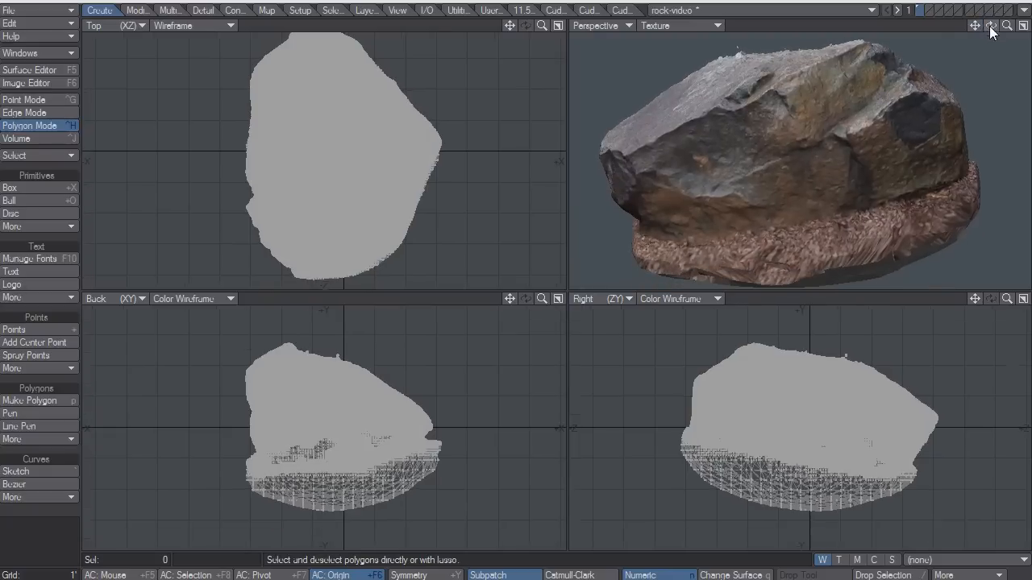
pyautogui.moveTo(990, 26); pyautogui.dragTo(245, 157)
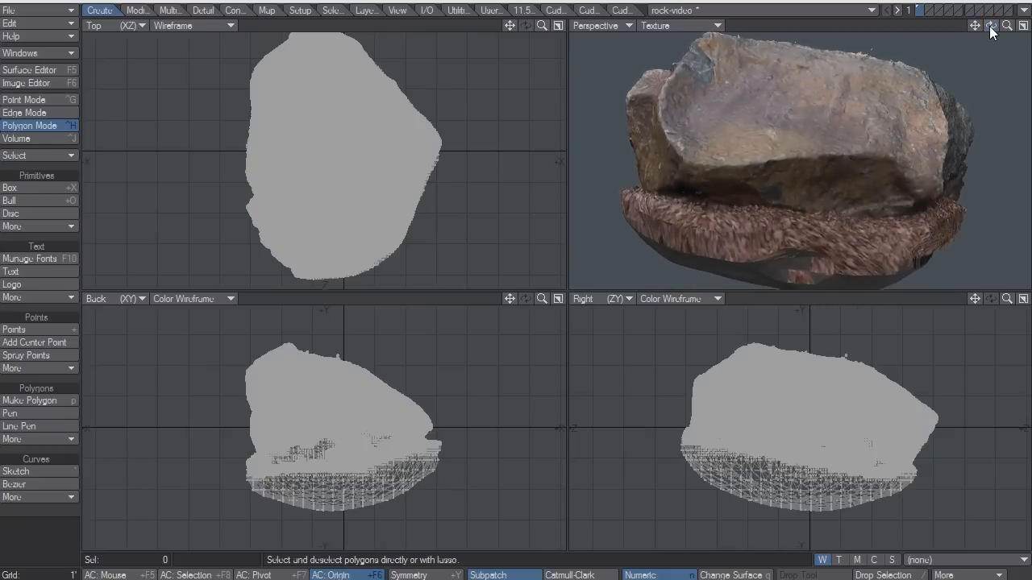
pyautogui.moveTo(991, 25); pyautogui.dragTo(244, 158)
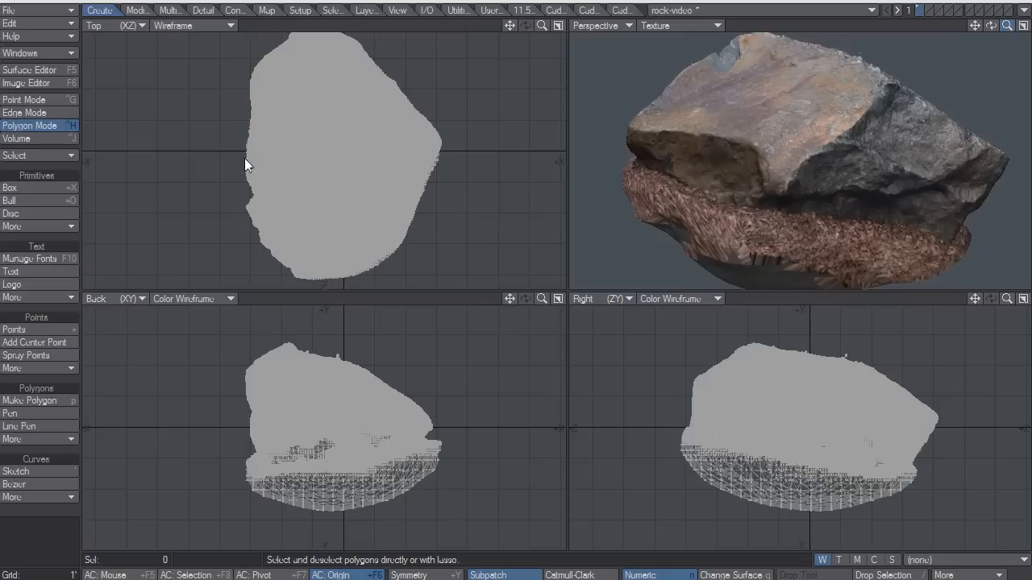
pyautogui.moveTo(1007, 25); pyautogui.dragTo(958, 18)
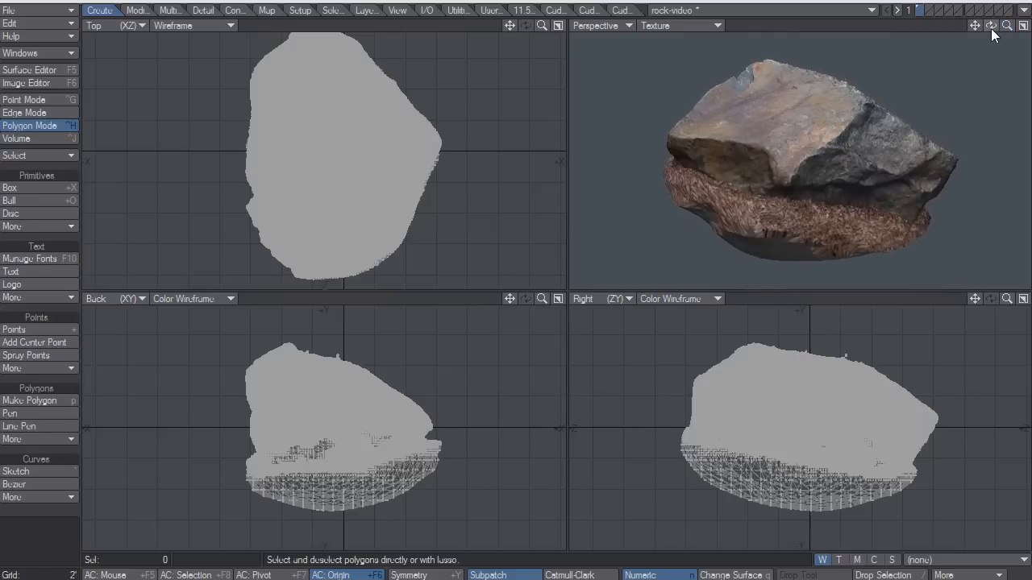
pyautogui.moveTo(244, 158); pyautogui.dragTo(990, 24)
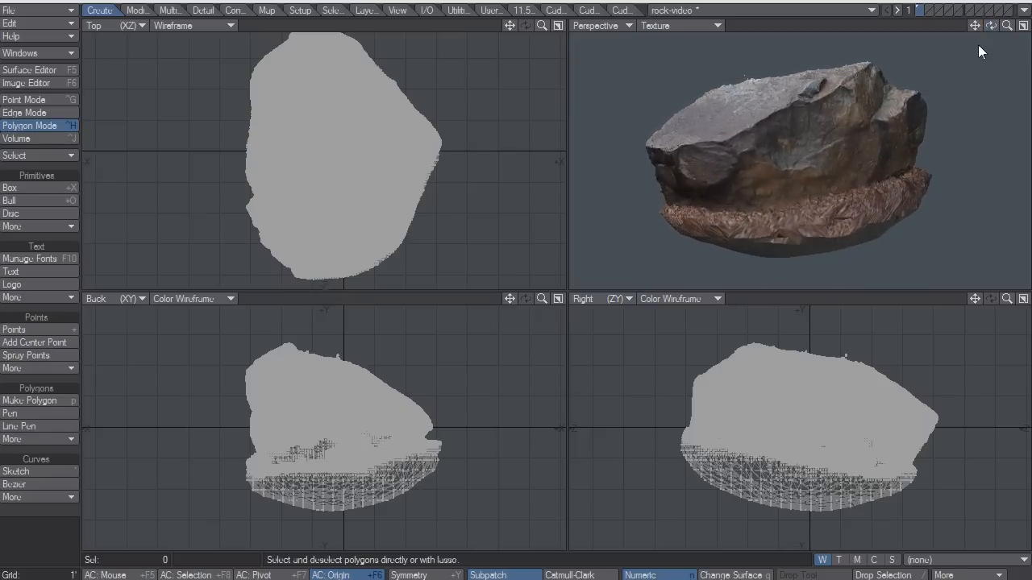